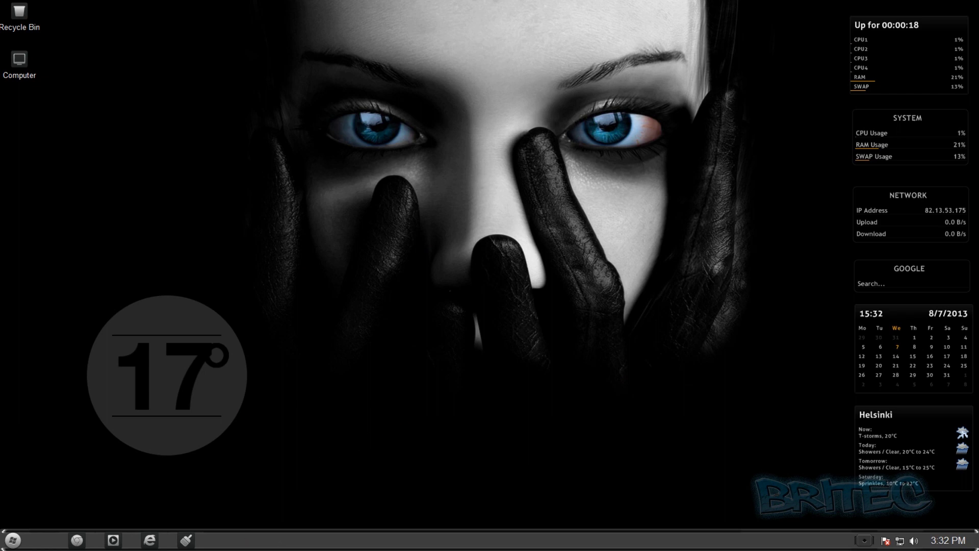
Reposition the round temperature widget on the customized desktop and view the restyled Start menu.
left_click_drag(200, 375, 177, 382)
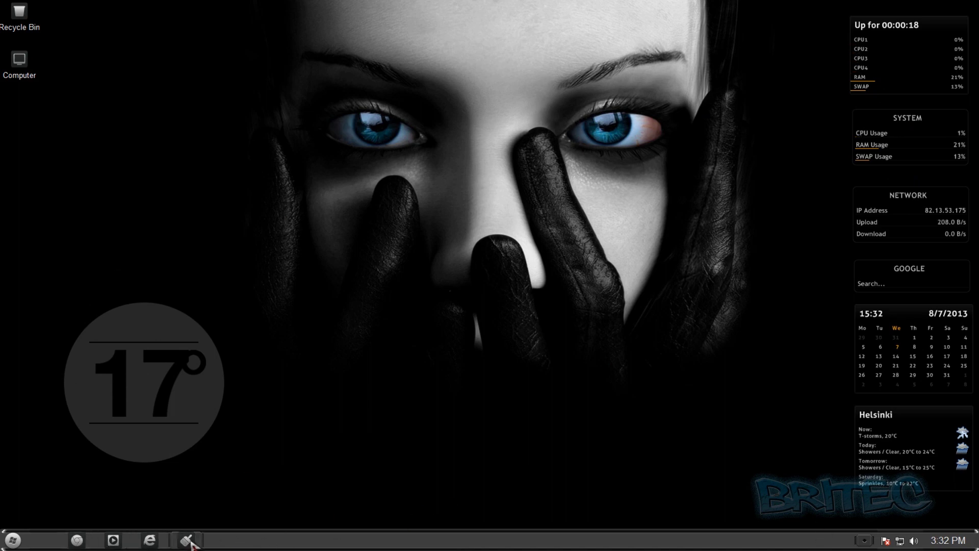
left_click(13, 541)
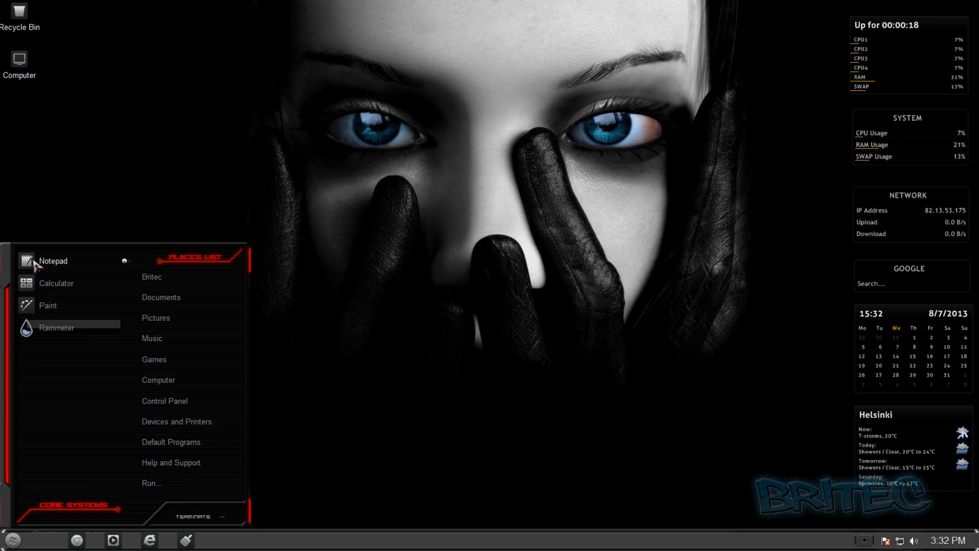
left_click(494, 442)
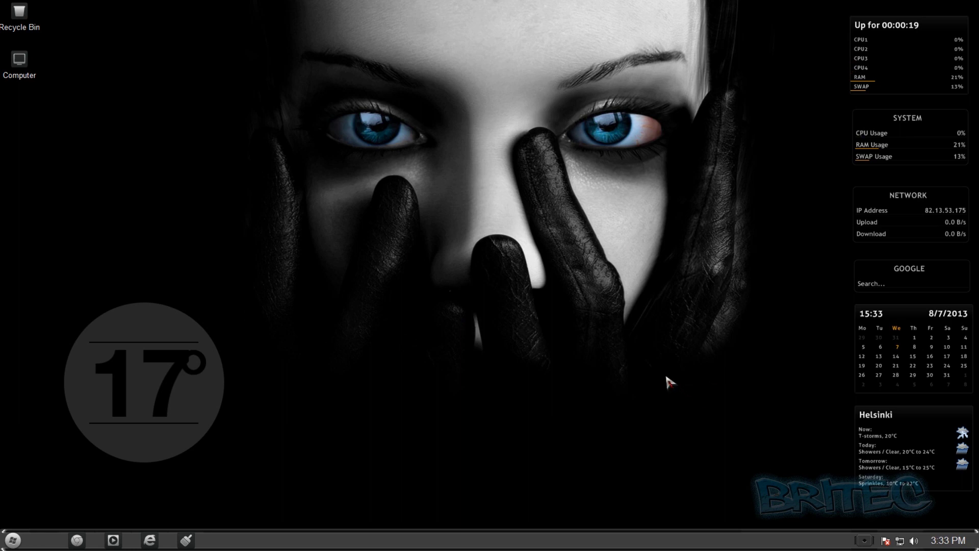
mouse_move(875, 211)
left_mouse_down()
mouse_move(788, 234)
mouse_move(878, 213)
left_mouse_up()
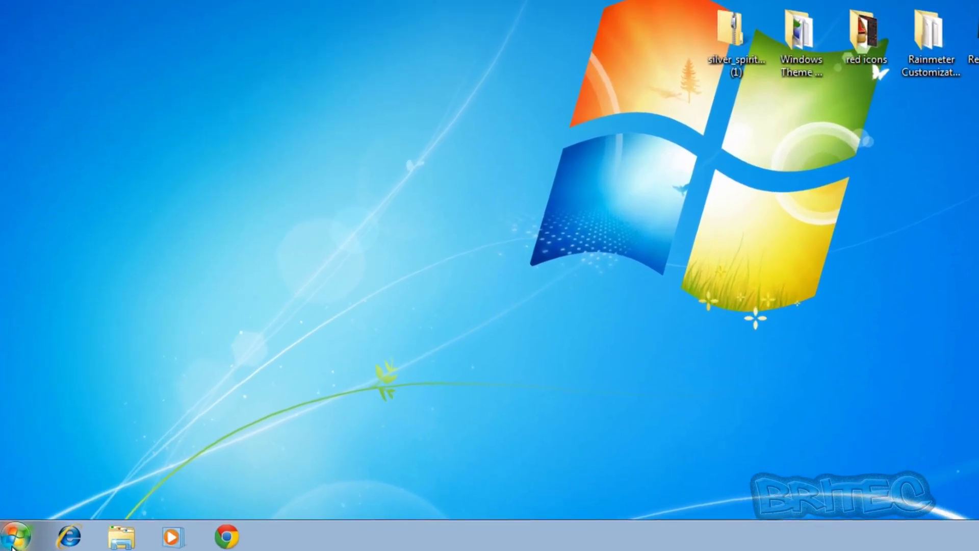
Open the User Account Control settings from the User Accounts section of Control Panel.
left_click(14, 542)
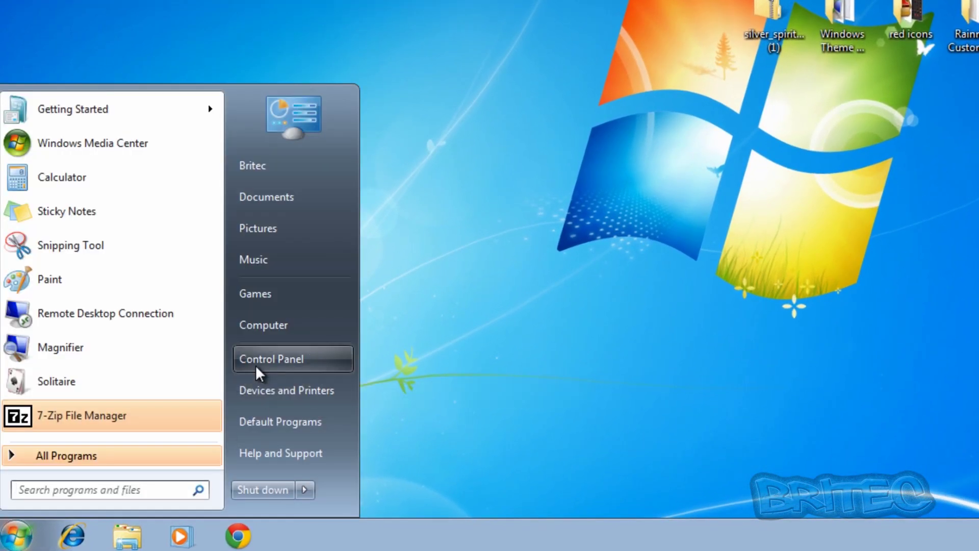
left_click(258, 366)
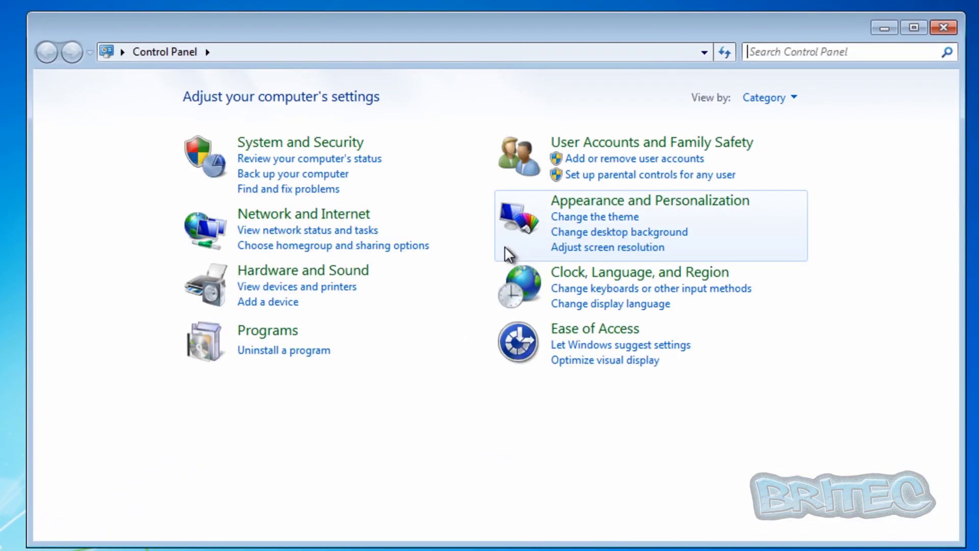
left_click(592, 143)
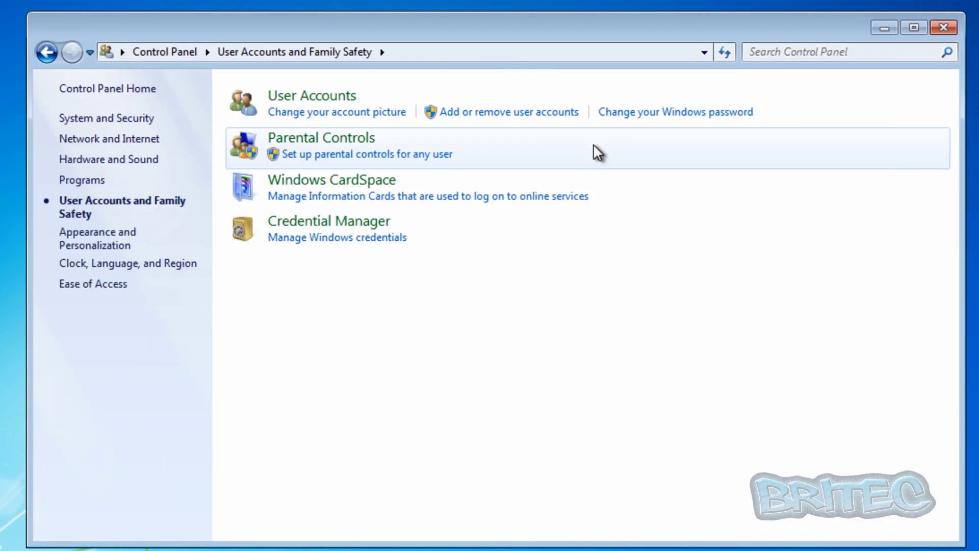
left_click(329, 107)
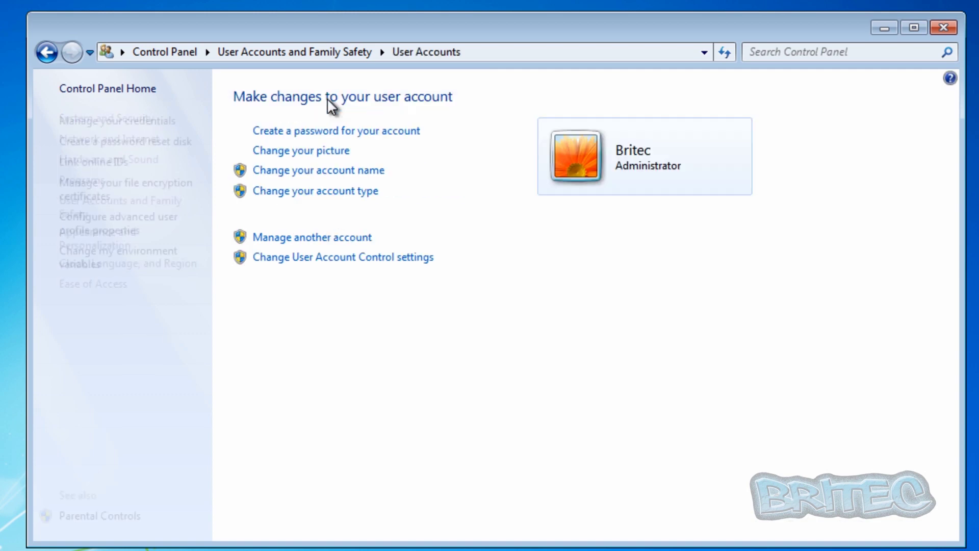
left_click(328, 258)
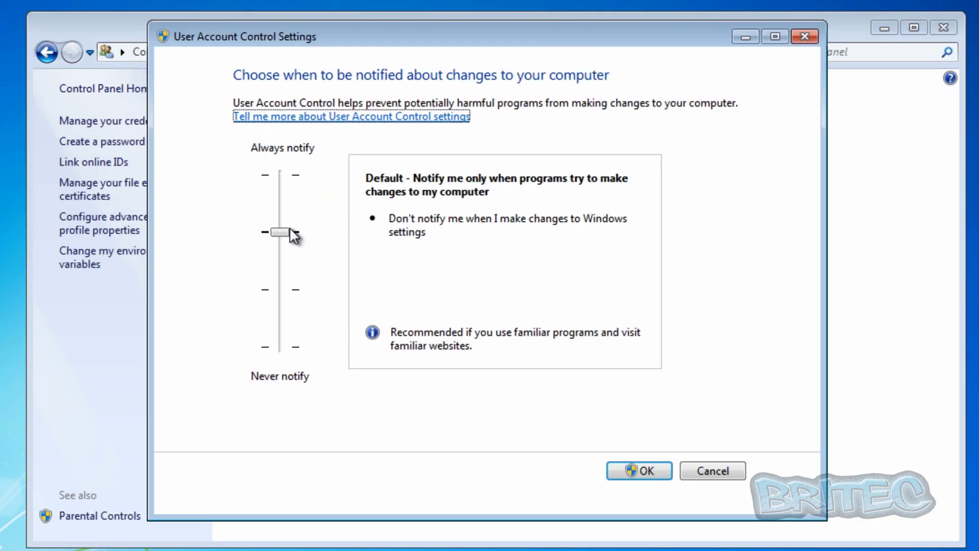
Set User Account Control to Never notify, confirm the change, and close Control Panel.
left_click_drag(293, 235, 274, 346)
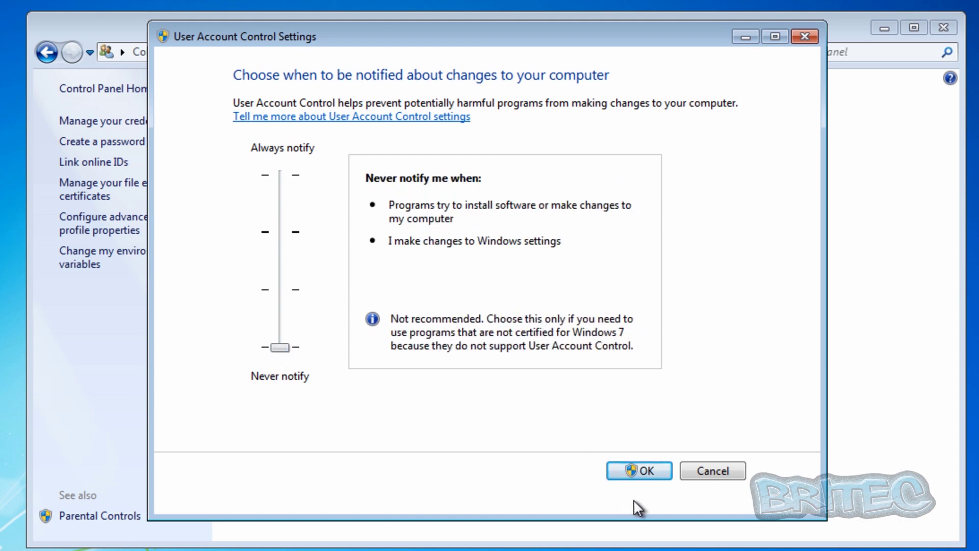
left_click(639, 470)
left_click(546, 295)
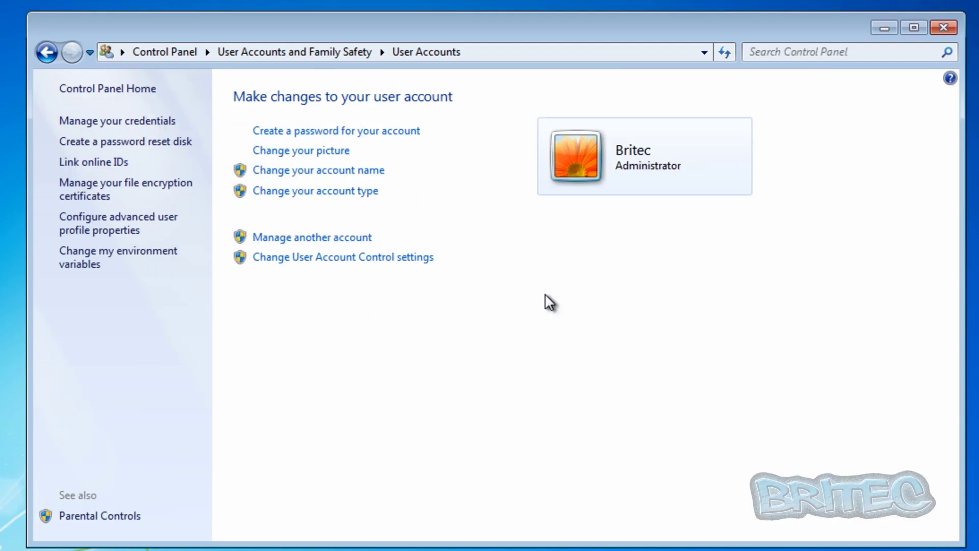
left_click(942, 27)
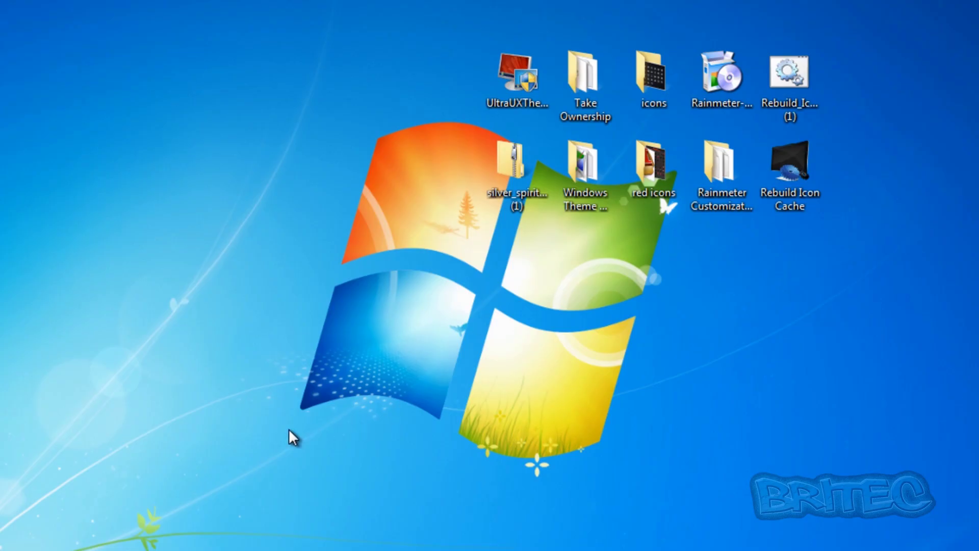
Move the UltraUXThemePatcher file away from the other icons on the desktop.
left_click_drag(527, 86, 321, 91)
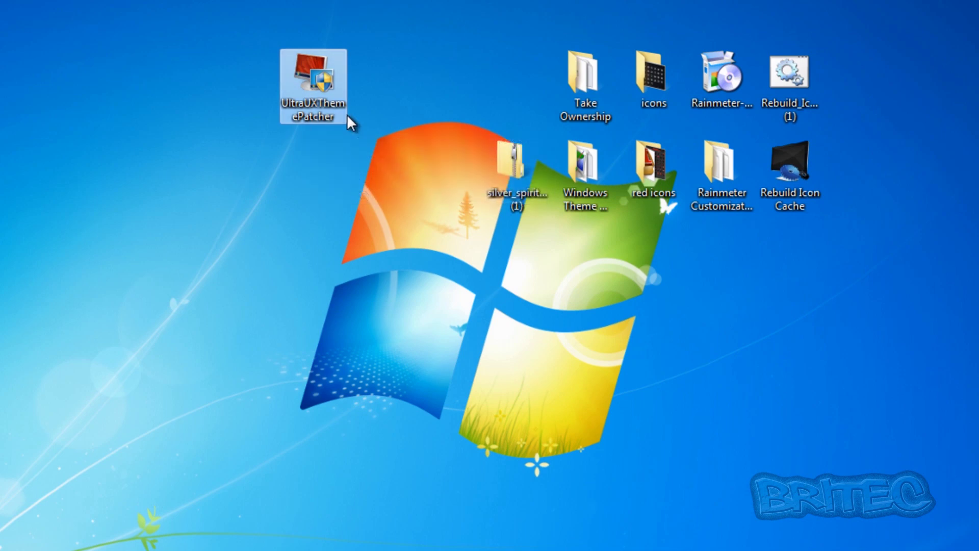
mouse_move(322, 118)
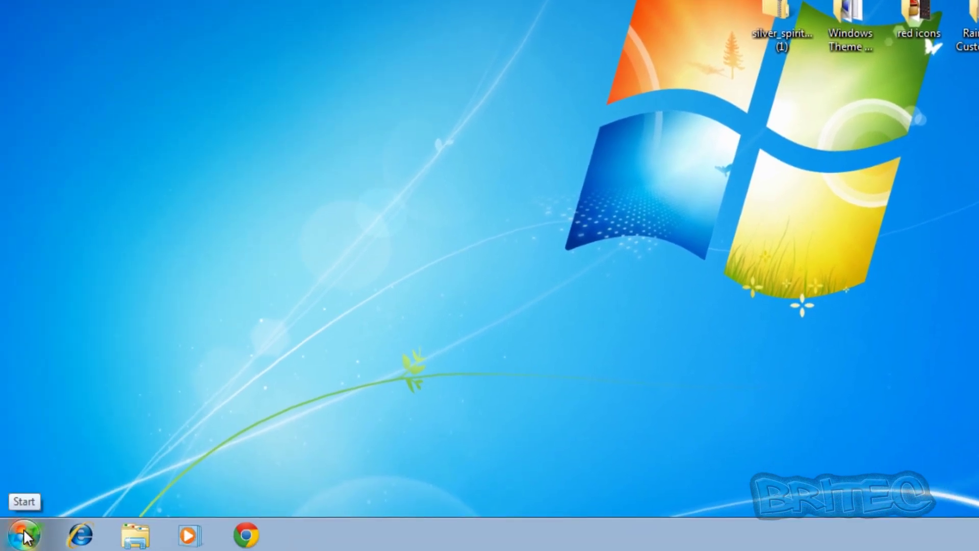
Search for regedit, launch Registry Editor, and view its file commands.
left_click(25, 536)
left_click(50, 488)
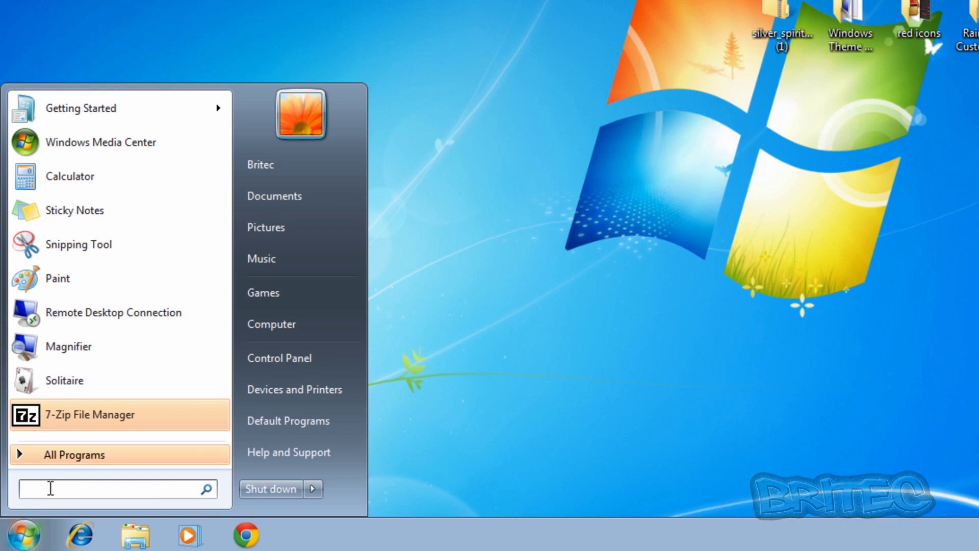
type("reged")
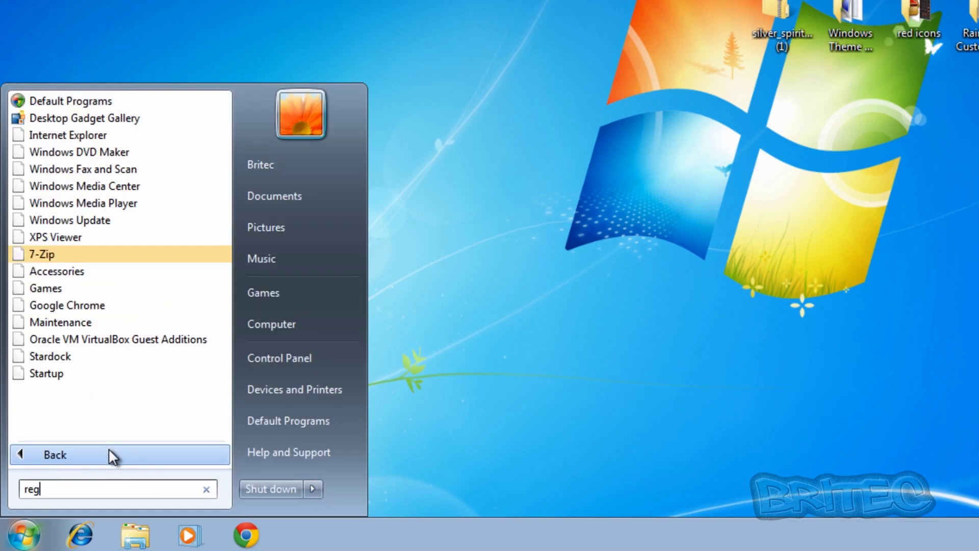
type("it")
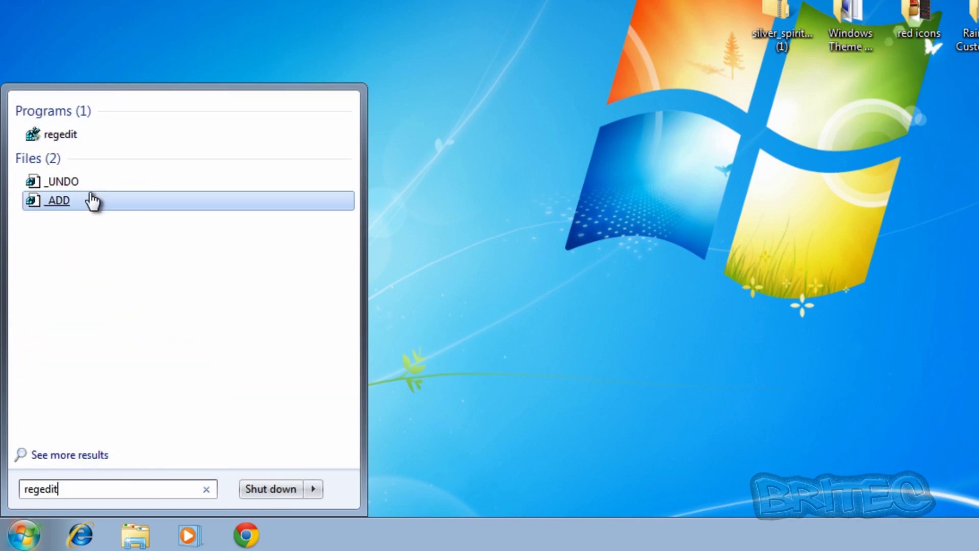
left_click(57, 146)
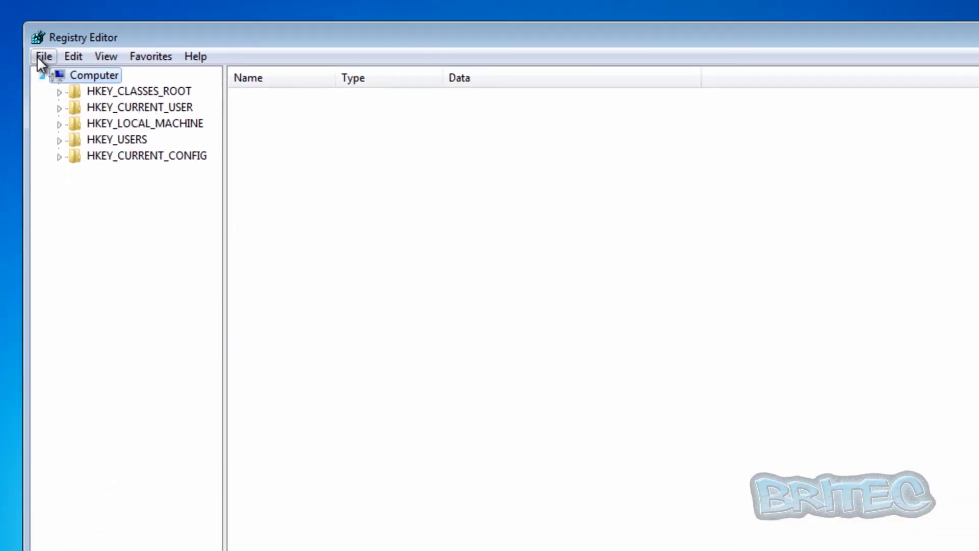
left_click(41, 56)
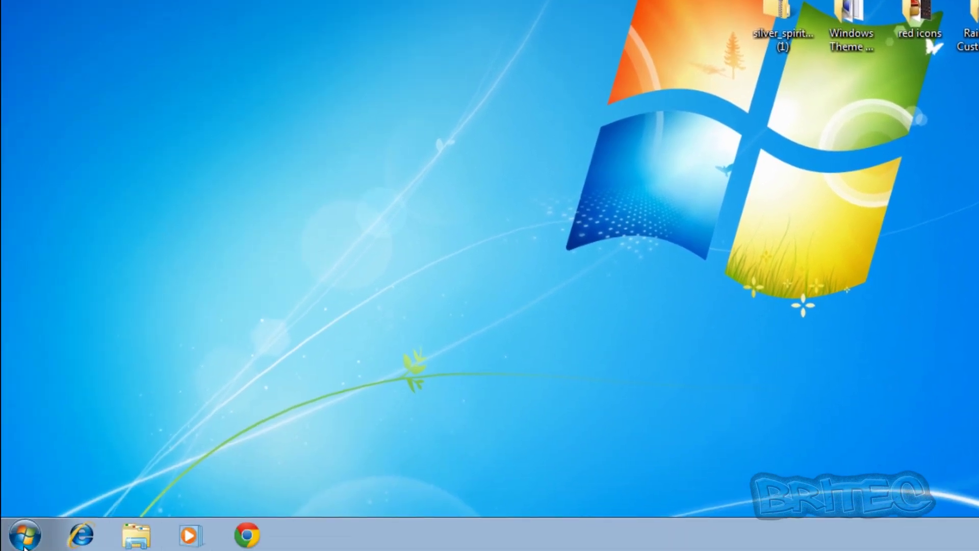
Open cmd as administrator, enter sfc /scannow at the prompt without executing it, and close the window.
left_click(24, 536)
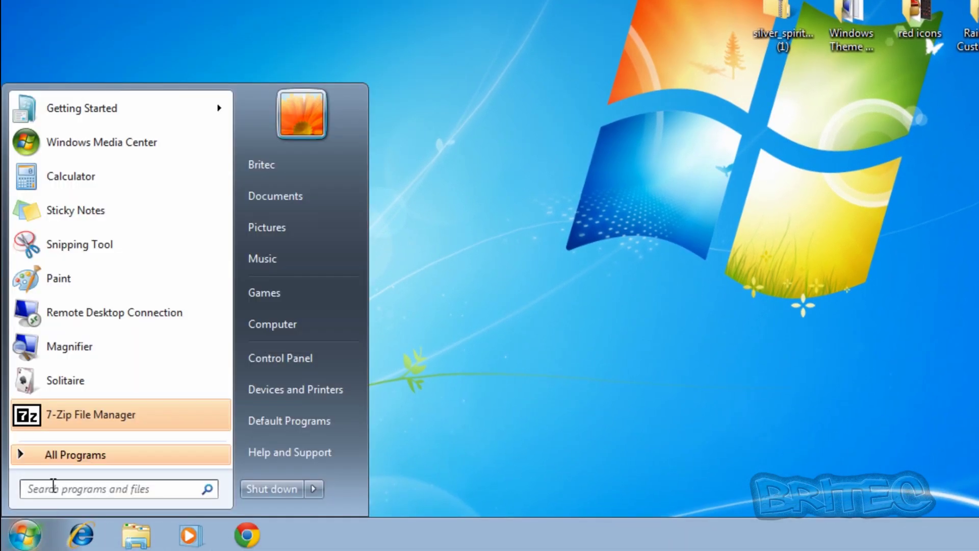
left_click(190, 453)
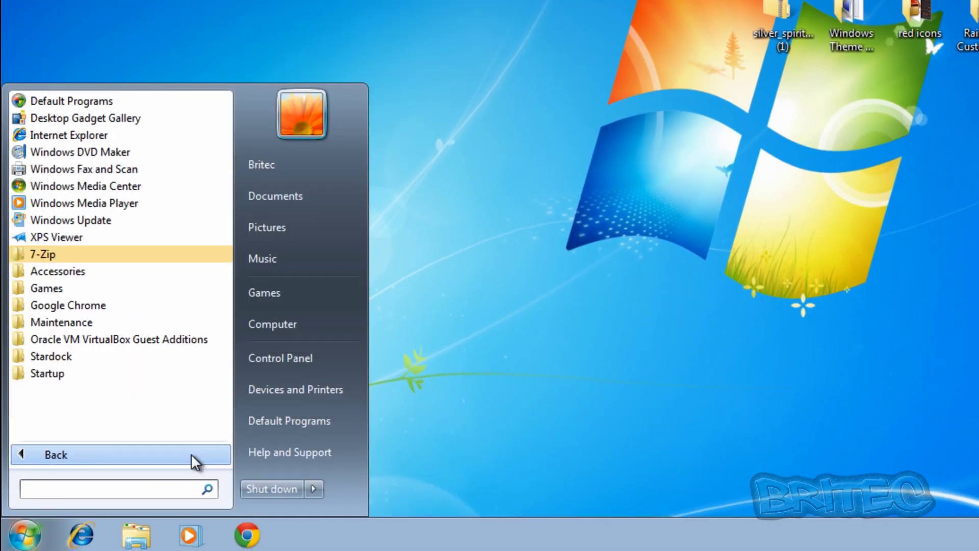
type("cmd")
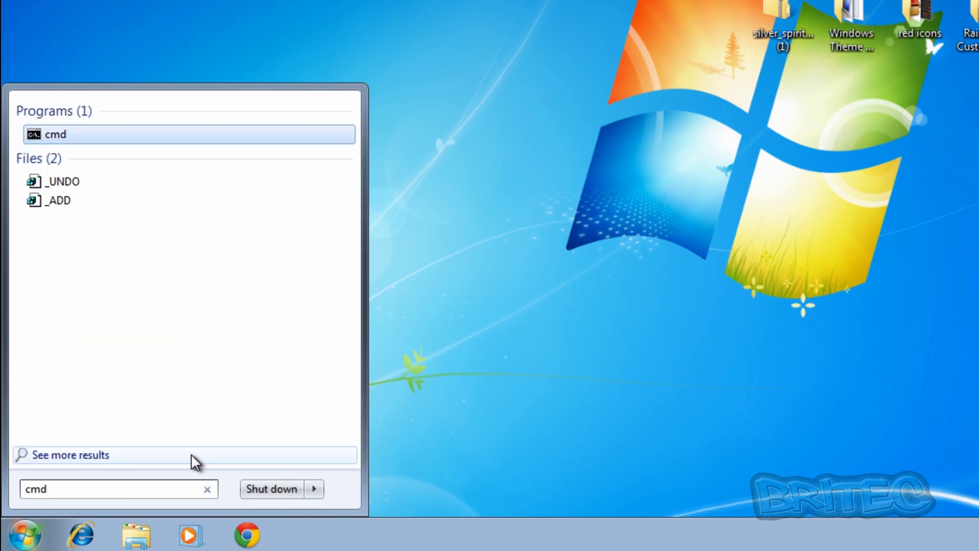
right_click(42, 137)
left_click(90, 173)
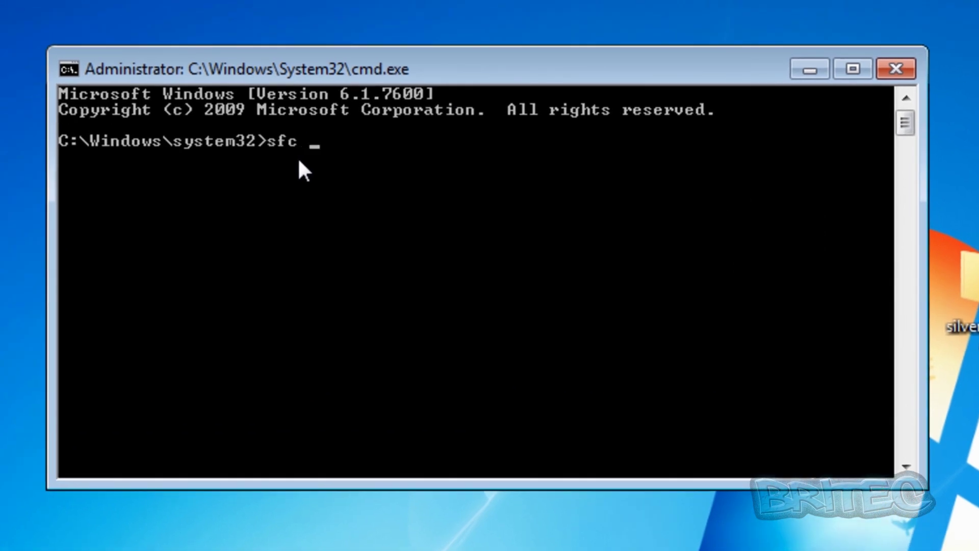
type("sfc /scannow")
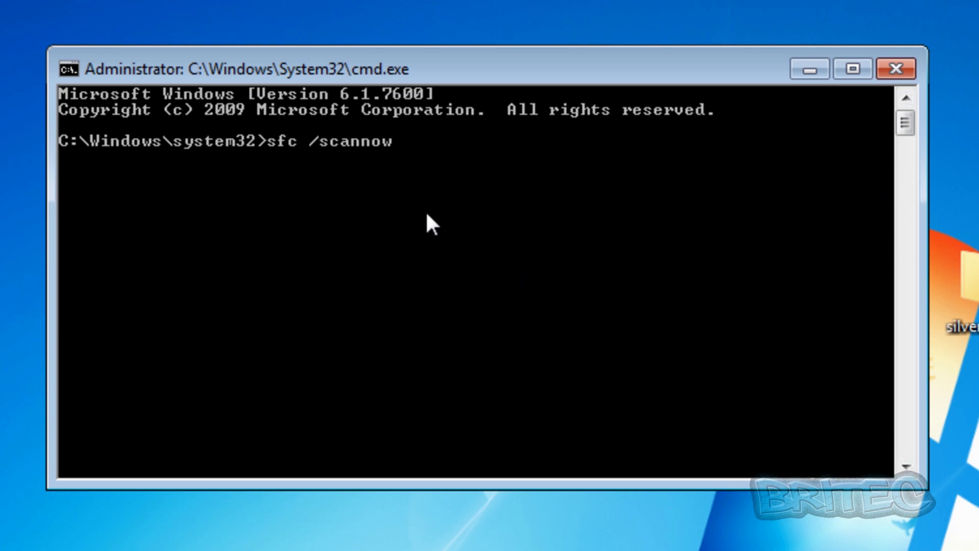
left_click(900, 65)
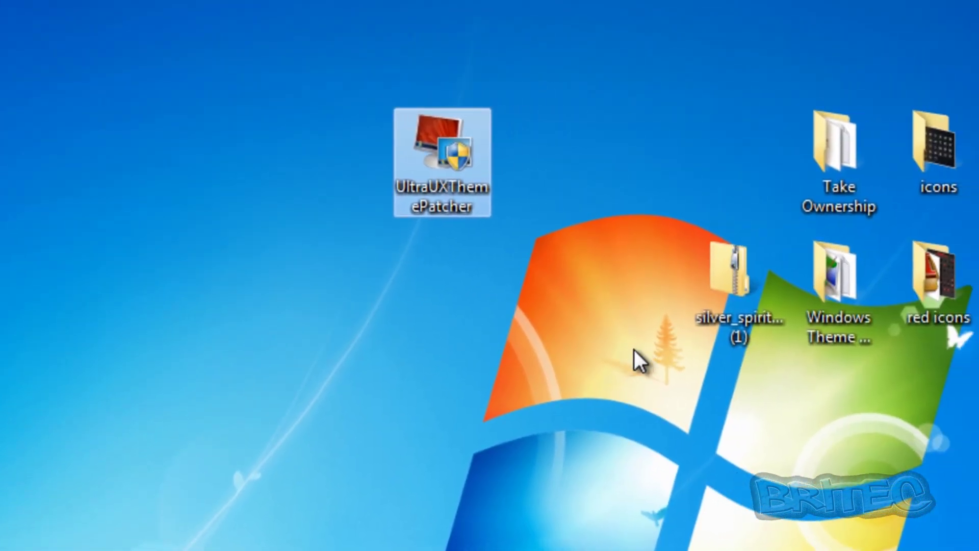
Install UltraUXThemePatcher as administrator, accepting the license agreement, and finish setup with the Reboot now option.
right_click(448, 148)
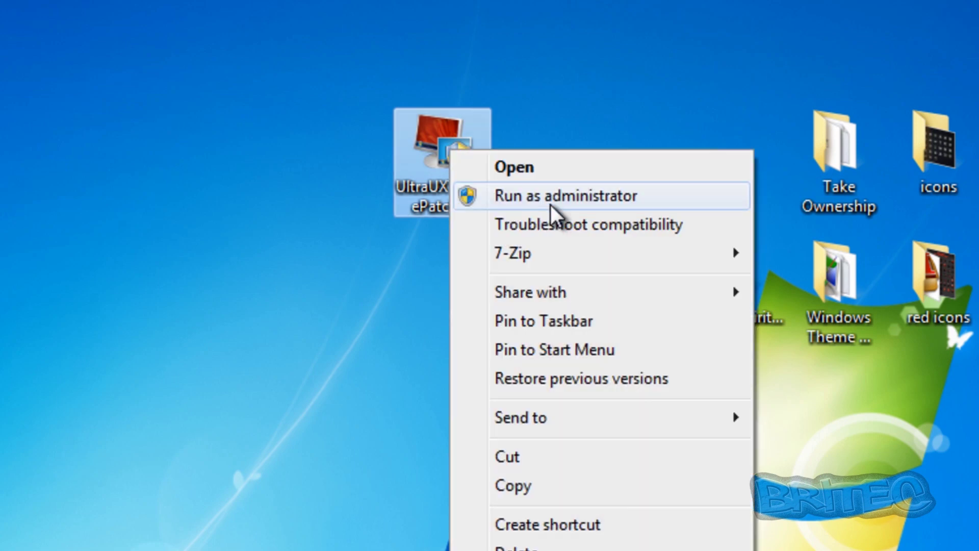
left_click(549, 203)
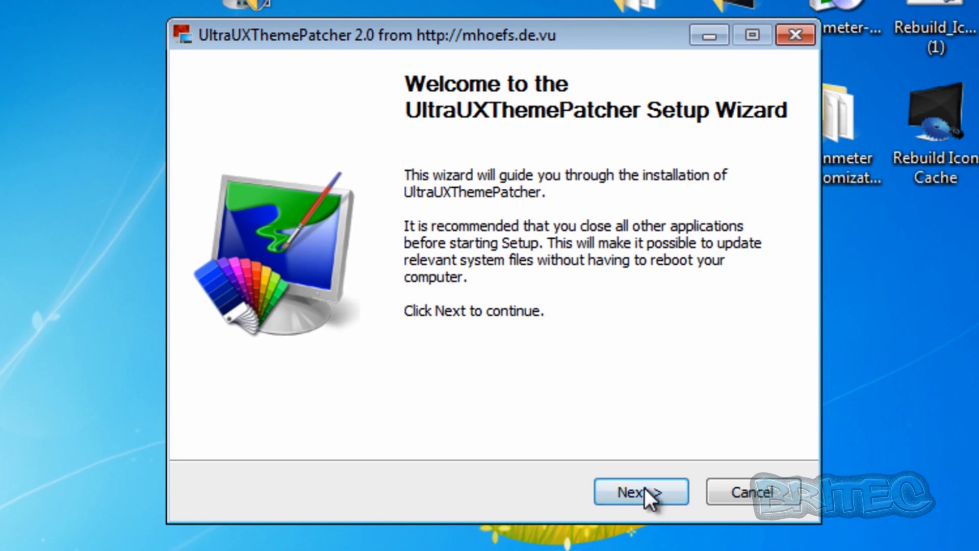
left_click(643, 492)
left_click(397, 431)
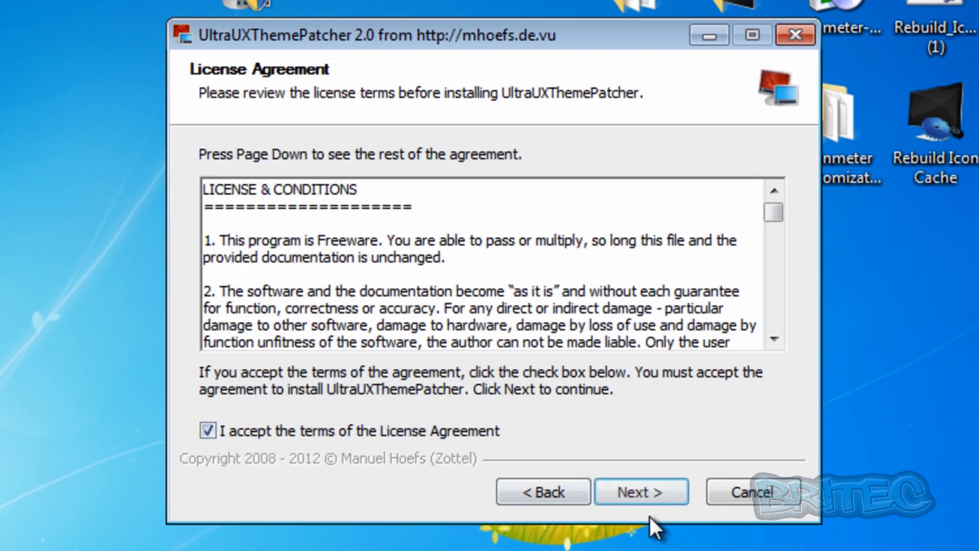
left_click(669, 494)
left_click(665, 494)
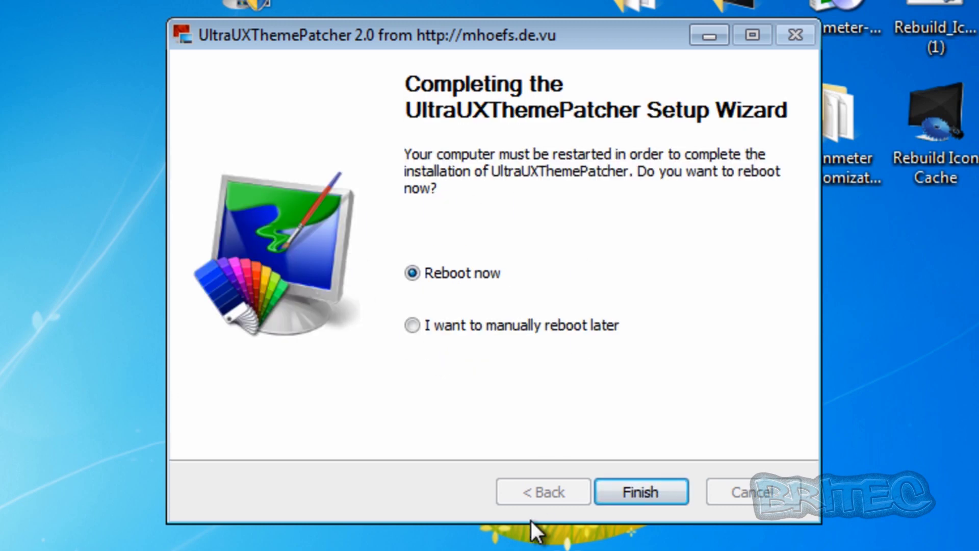
left_click(638, 485)
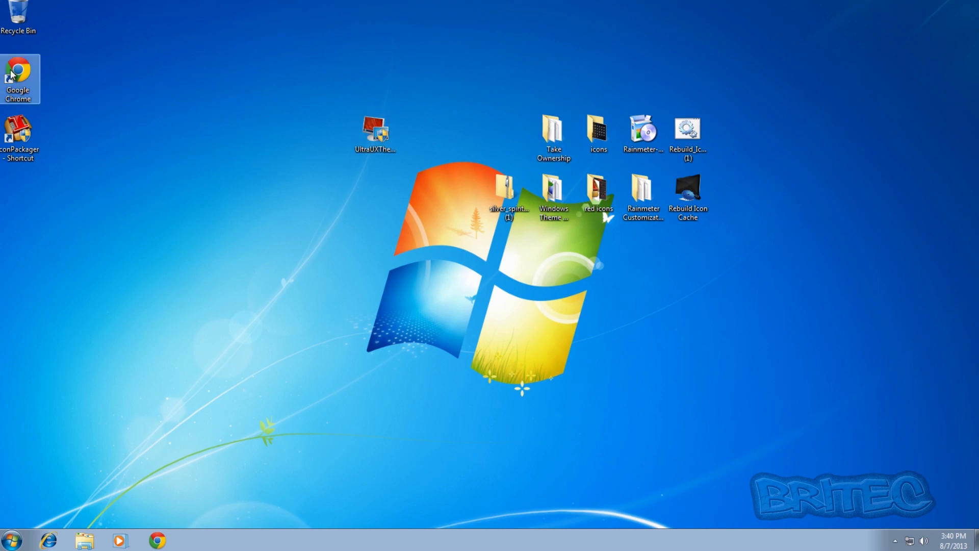
Merge the _ADD registration file from the Take Ownership desktop folder into the registry and accept the prompts.
double_click(551, 132)
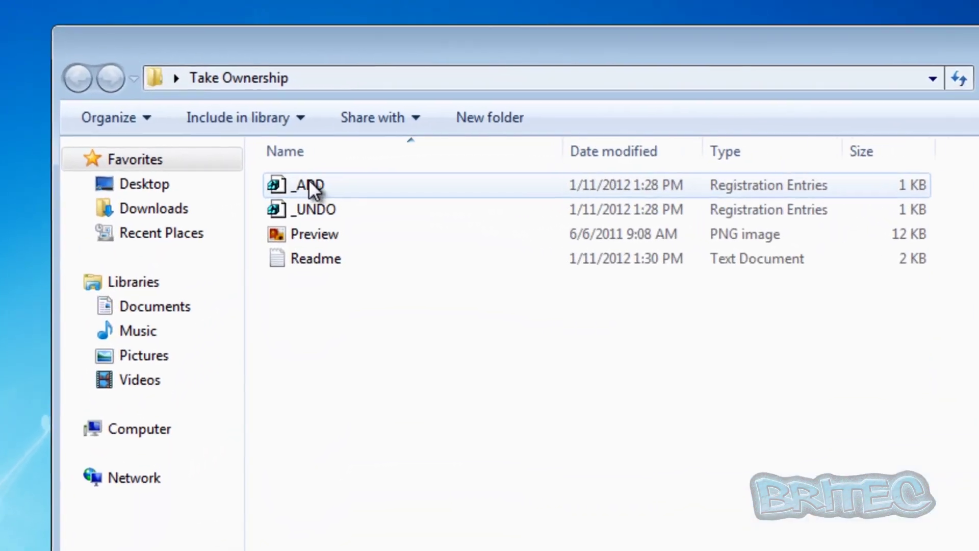
right_click(395, 163)
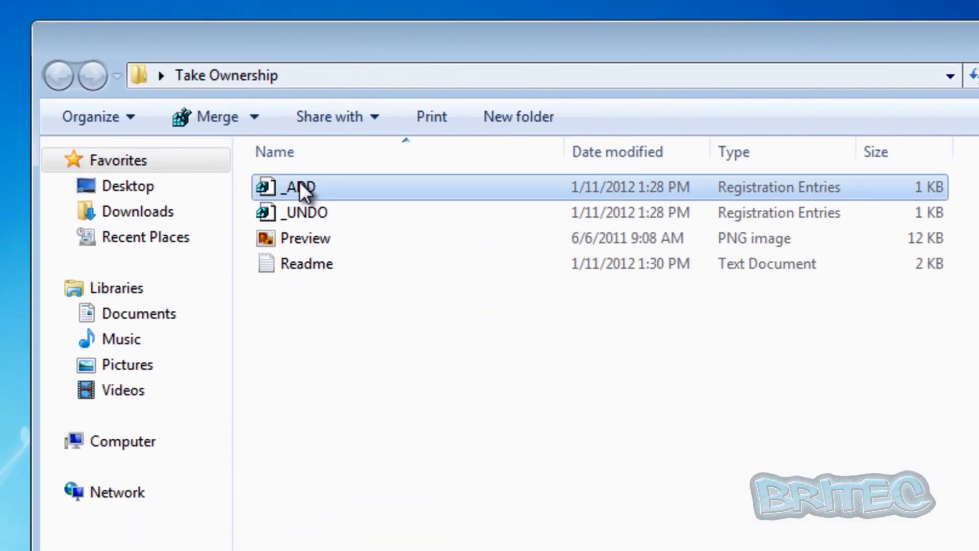
key("Return")
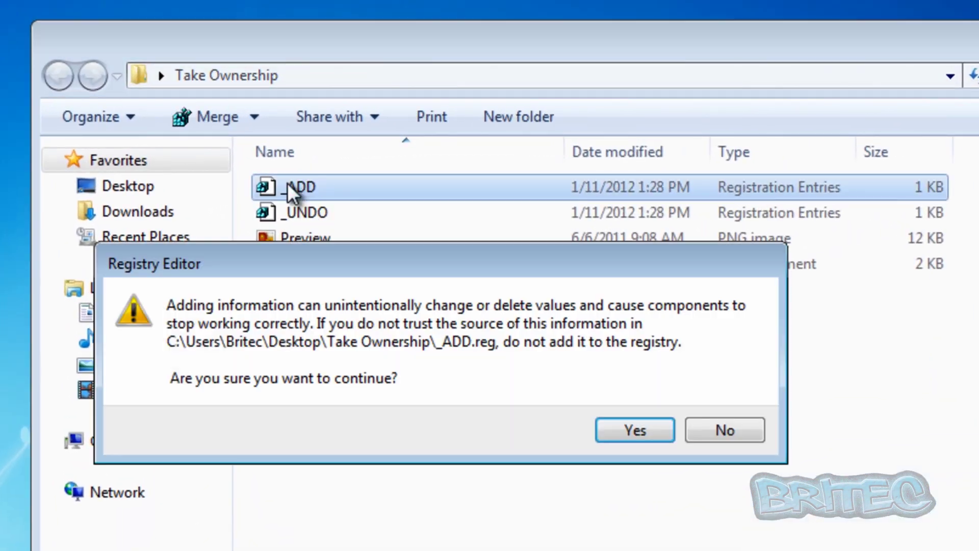
left_click(623, 431)
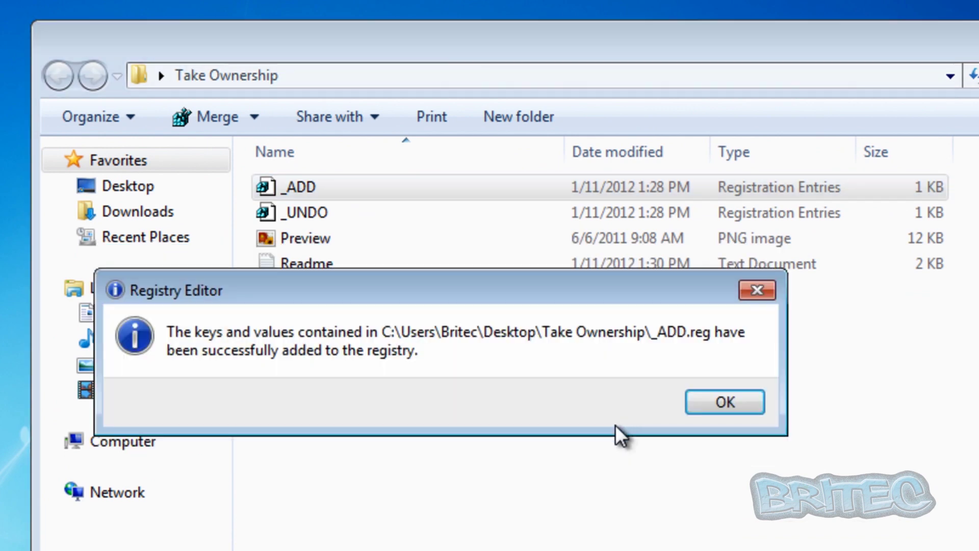
left_click(689, 399)
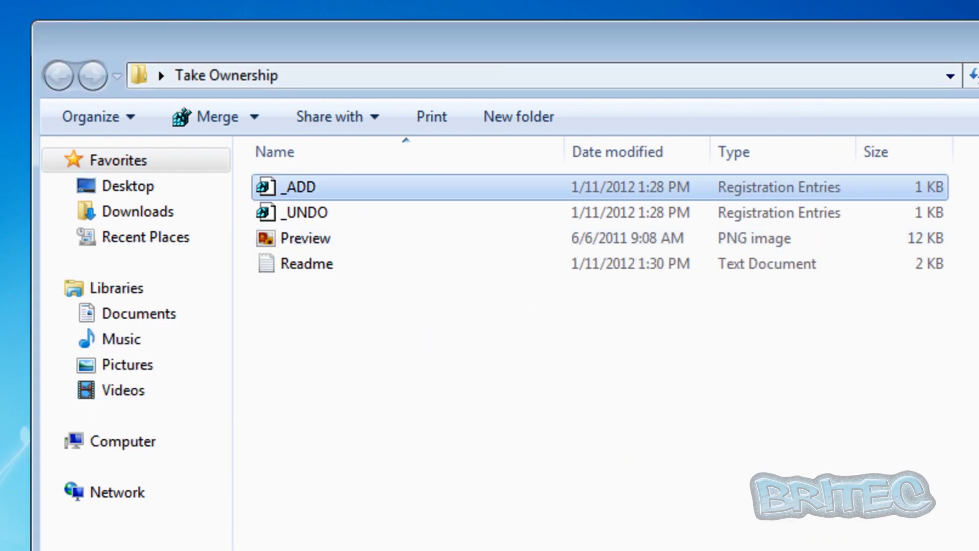
Delete the Take Ownership folder and the UltraUXThemePatcher installer from the desktop, confirming both deletions.
left_click(699, 291)
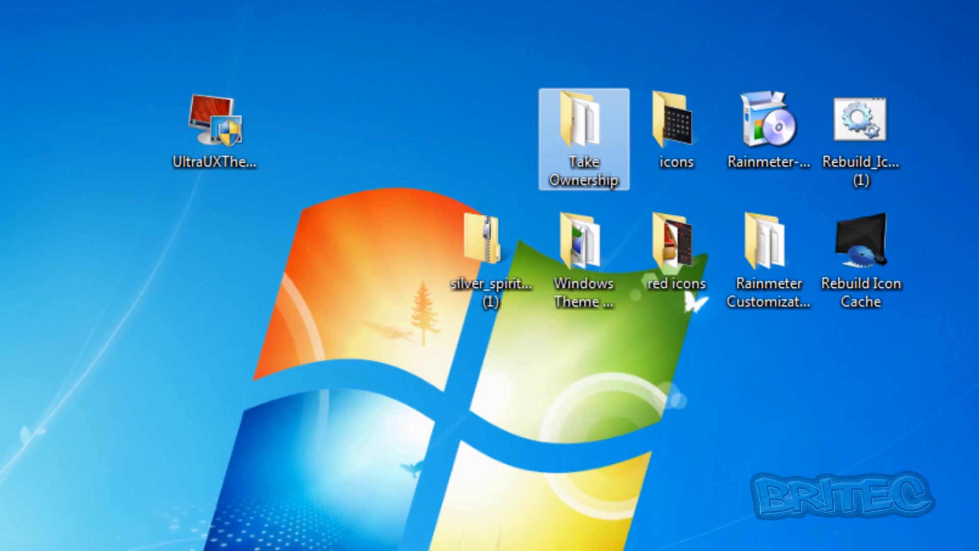
right_click(589, 128)
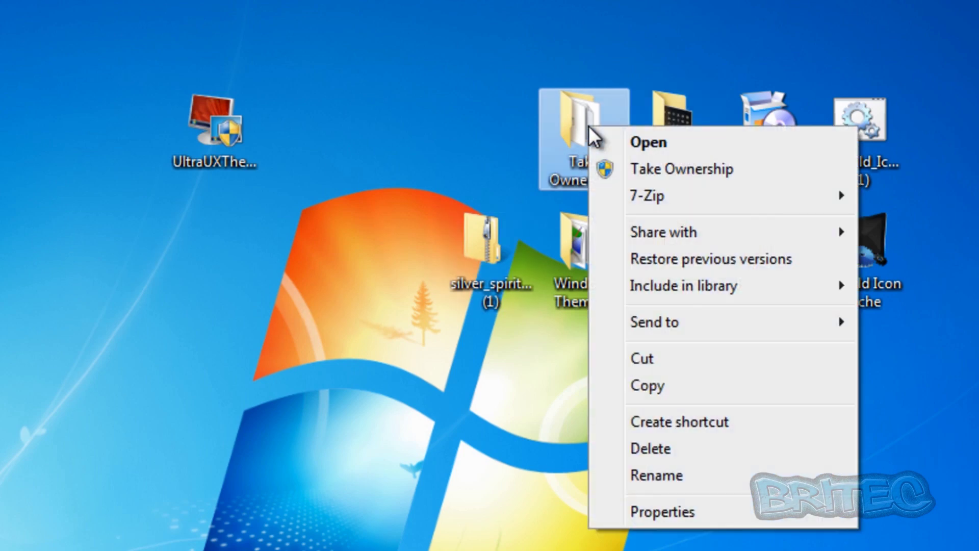
left_click(673, 449)
left_click(540, 477)
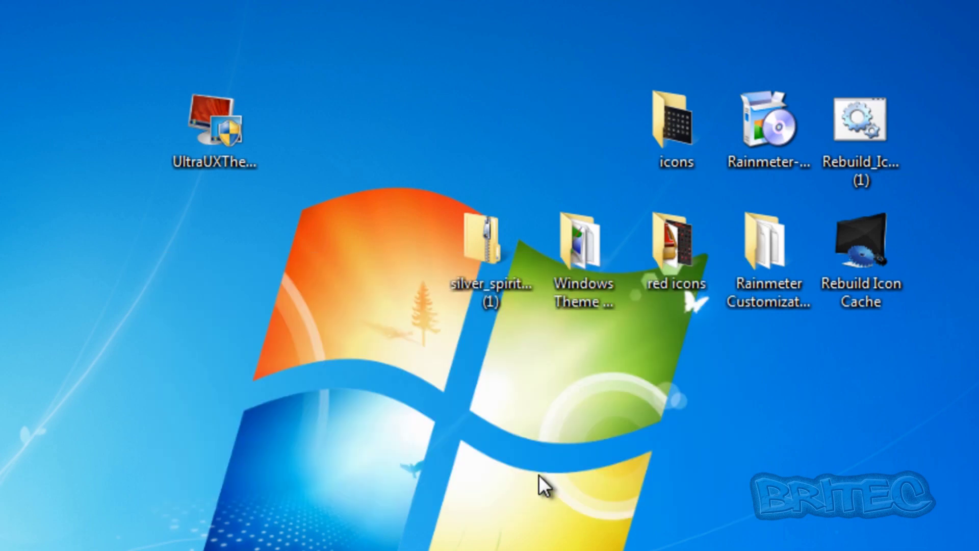
right_click(213, 108)
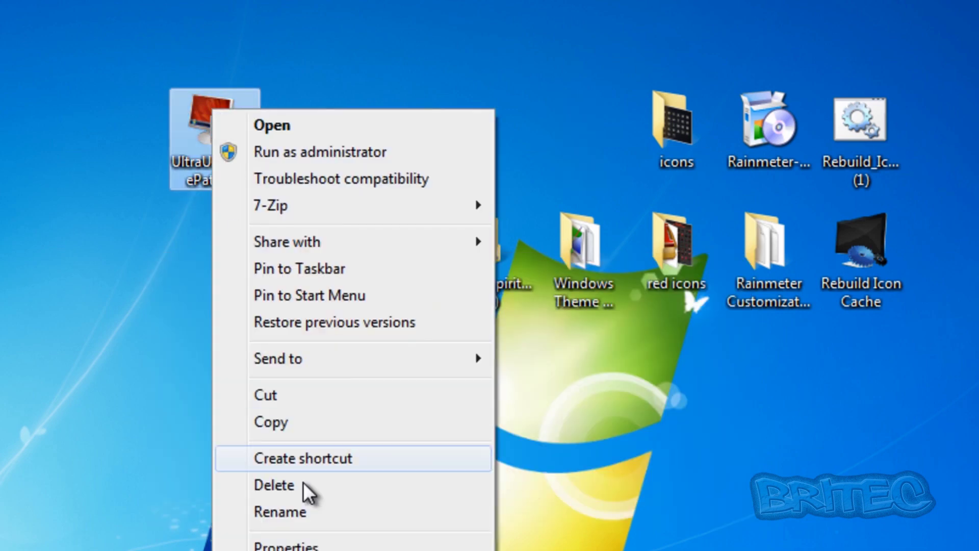
left_click(308, 489)
left_click(582, 498)
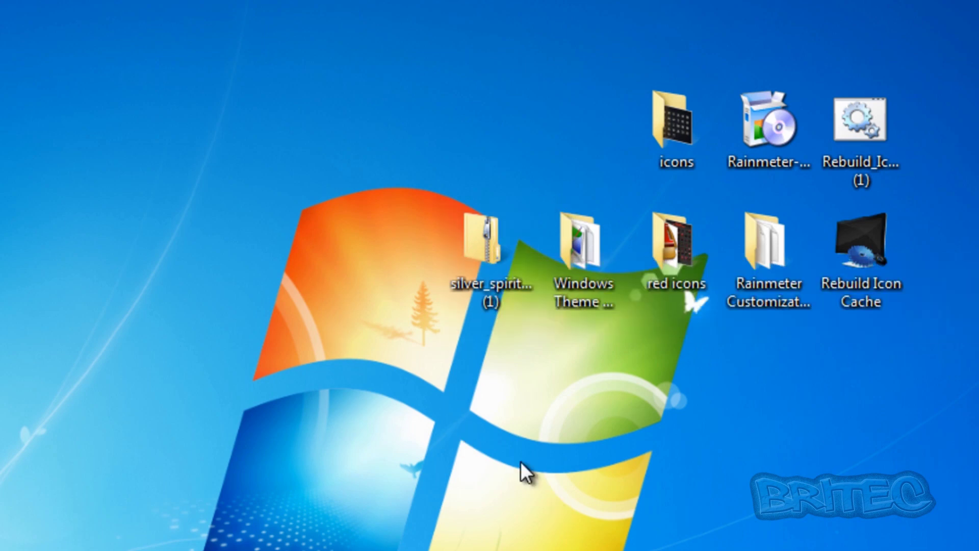
Extract the Silver Spirit folder, theme file and How to add the Theme document from the silver_spirit zip onto the desktop.
left_click(482, 249)
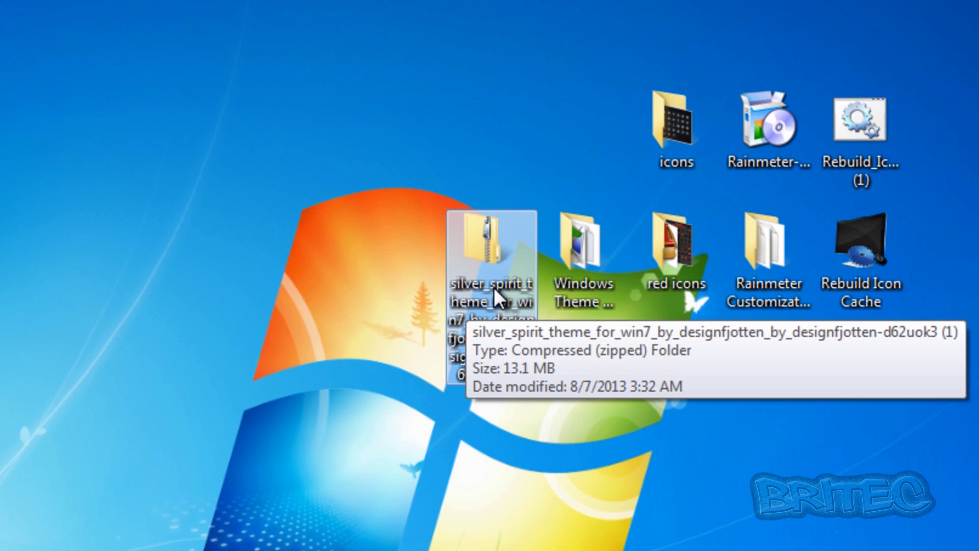
double_click(494, 240)
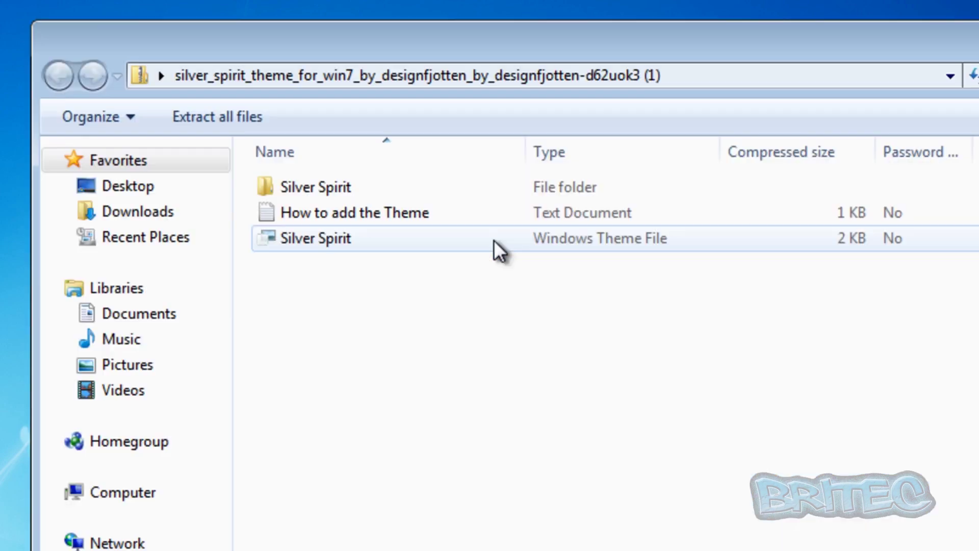
left_click_drag(505, 263, 258, 171)
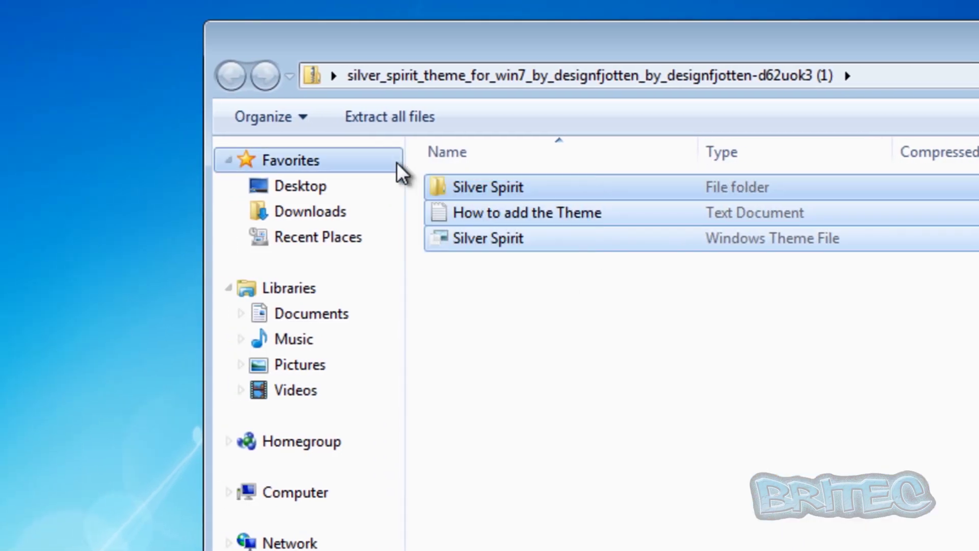
left_click_drag(349, 196, 210, 258)
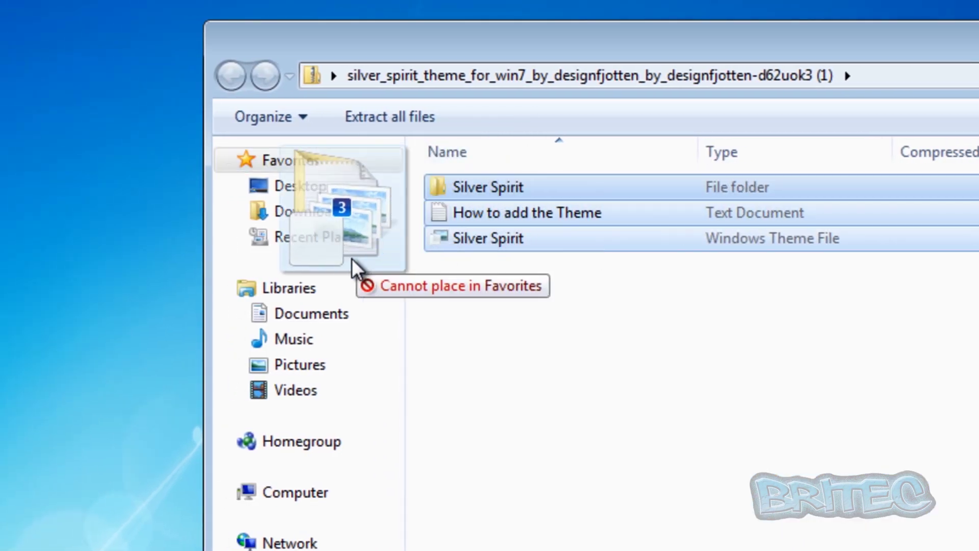
left_click_drag(351, 258, 72, 230)
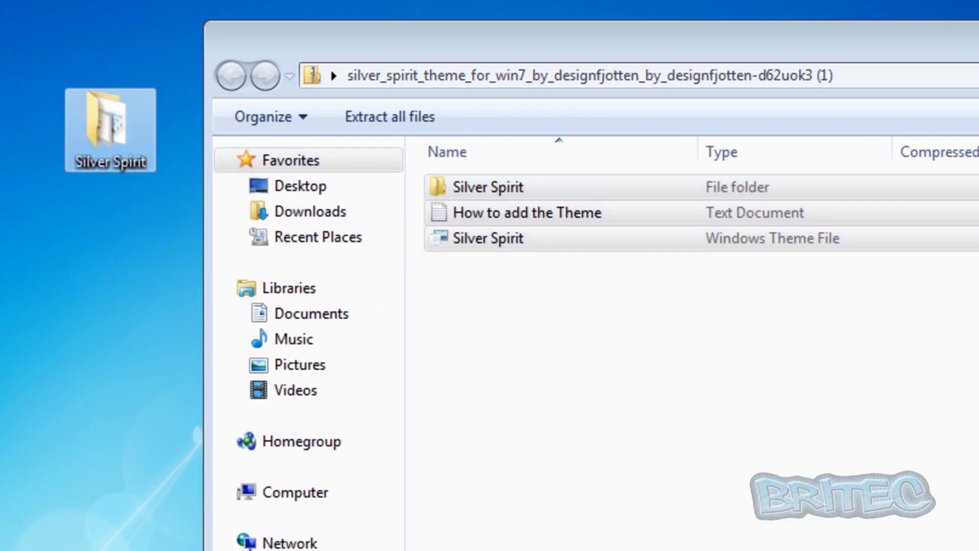
key("alt+F4")
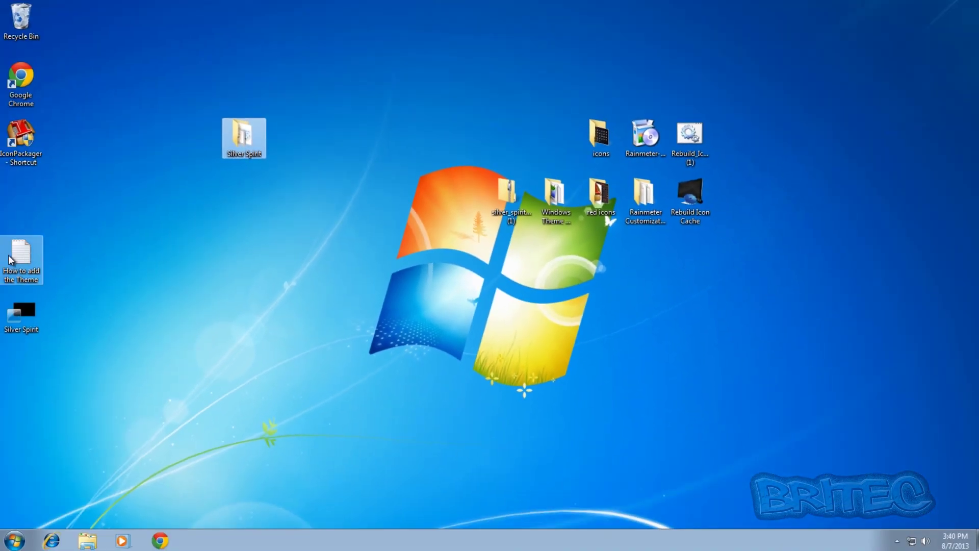
Line up the How to add the Theme document and the Silver Spirit theme file beneath the Silver Spirit folder on the desktop.
left_click_drag(12, 260, 248, 188)
left_click_drag(31, 312, 63, 324)
left_click_drag(252, 252, 243, 256)
Open the How to add the Theme document and highlight the C:\Windows\Resources\Themes path in its copying instructions.
double_click(244, 193)
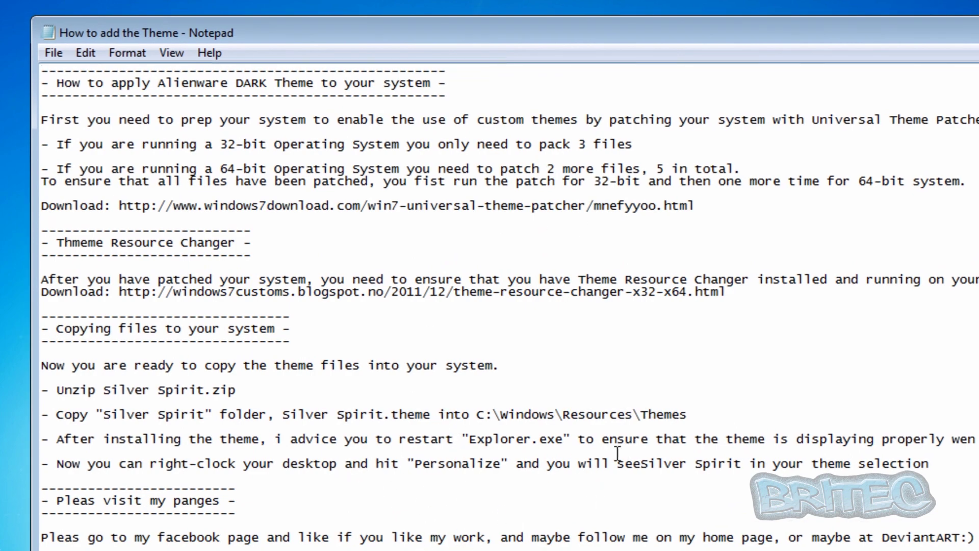
scroll(641, 387, "right", 3)
scroll(610, 401, "left", 3)
left_click_drag(688, 414, 493, 414)
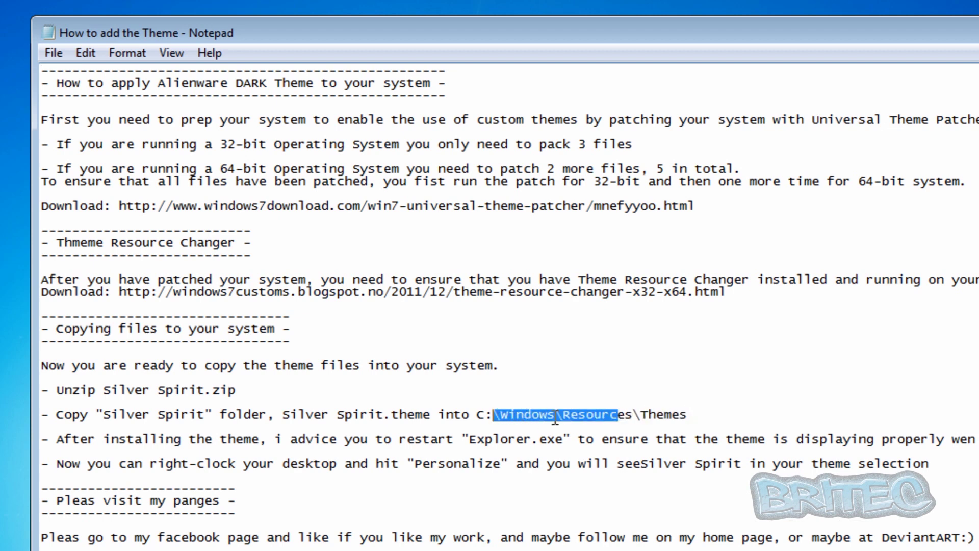
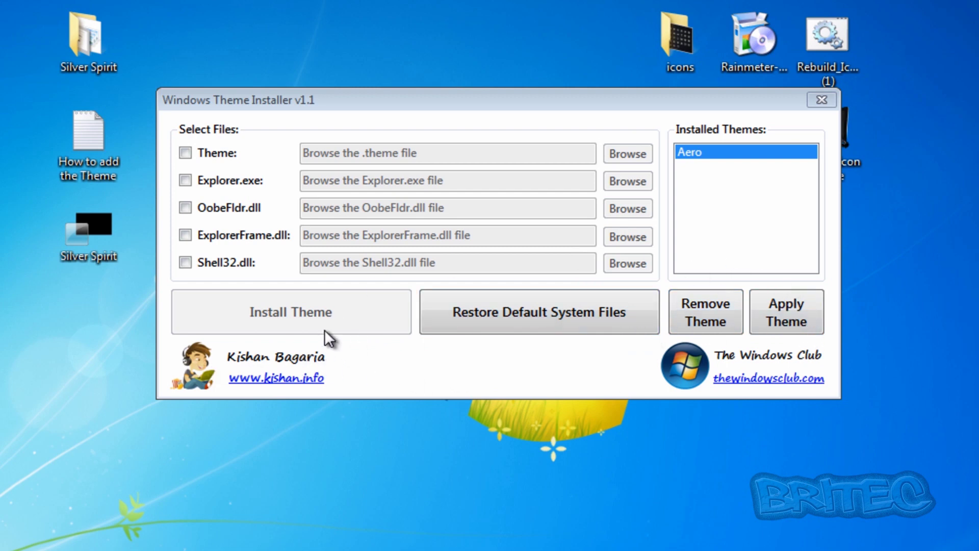
Close Windows Theme Installer and open the folder C:\Windows\Resources\Themes by pasting its path into the Start search.
left_click(819, 96)
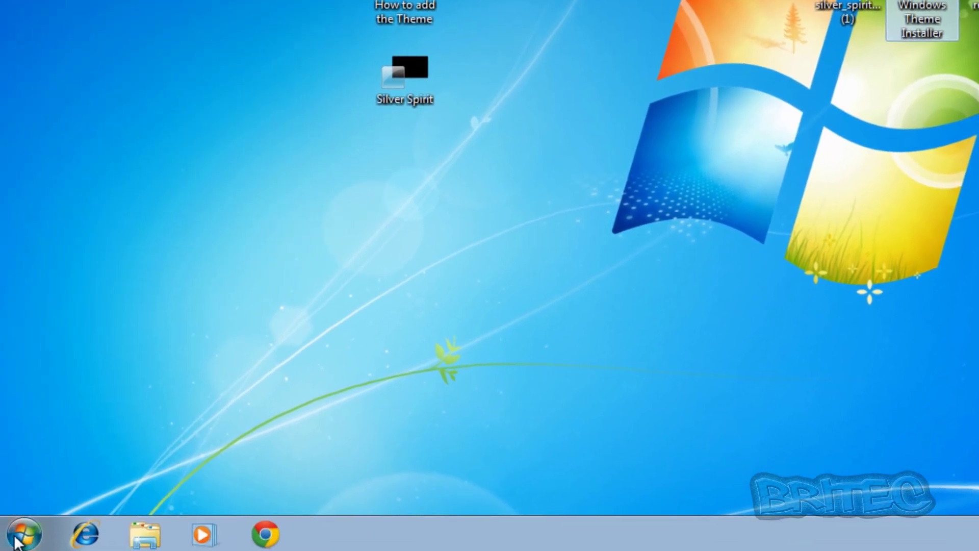
left_click(20, 535)
right_click(77, 484)
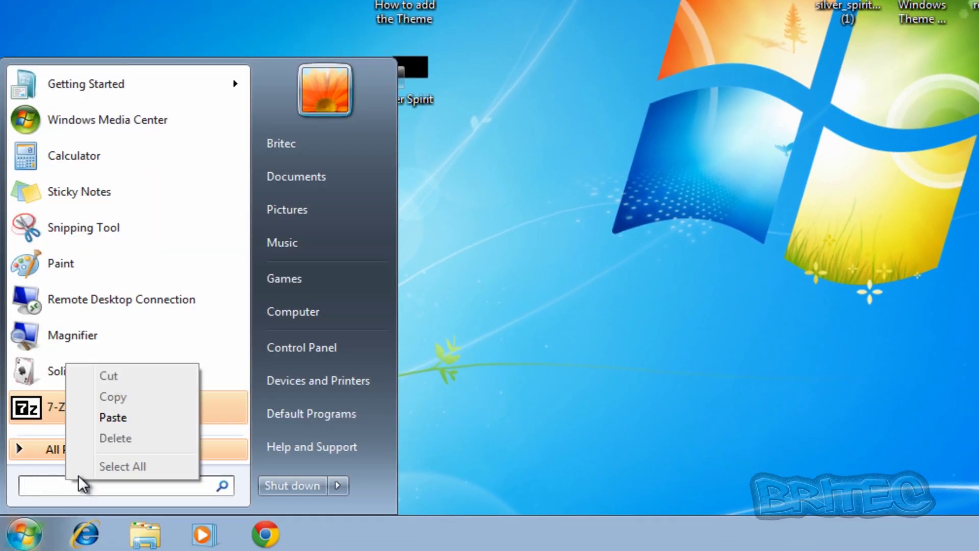
left_click(121, 415)
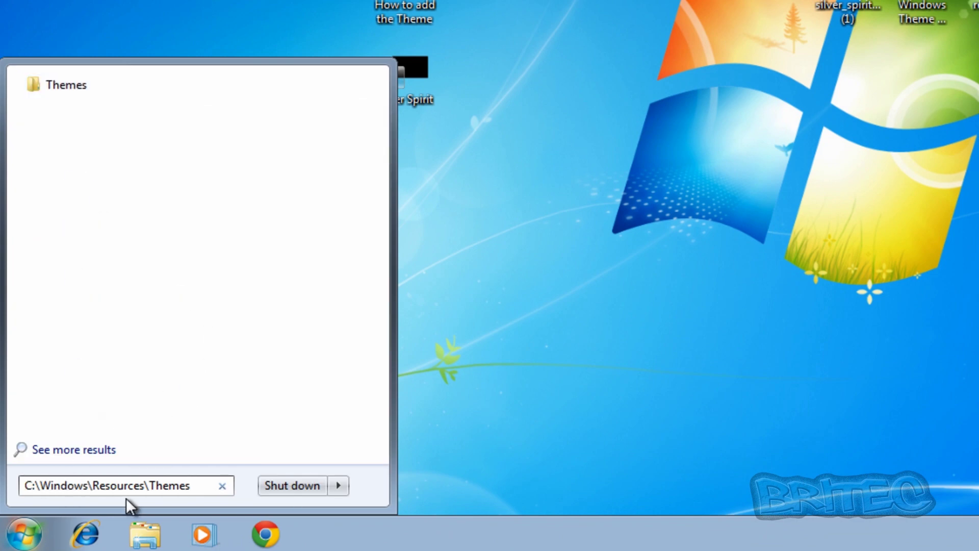
left_click(56, 87)
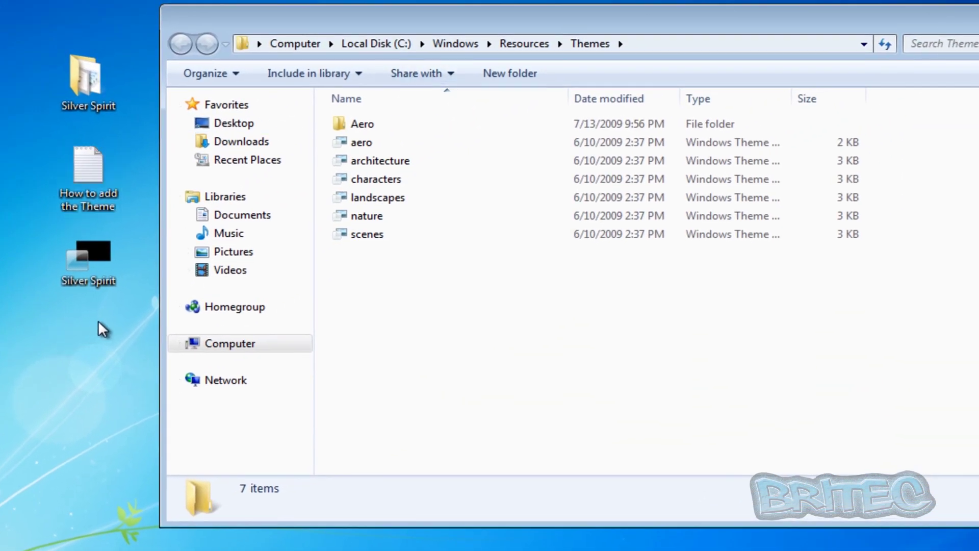
Copy the Silver Spirit folder, Silver Spirit theme file and How to add the Theme document from the desktop into the Themes folder.
left_click_drag(133, 307, 38, 29)
right_click(66, 76)
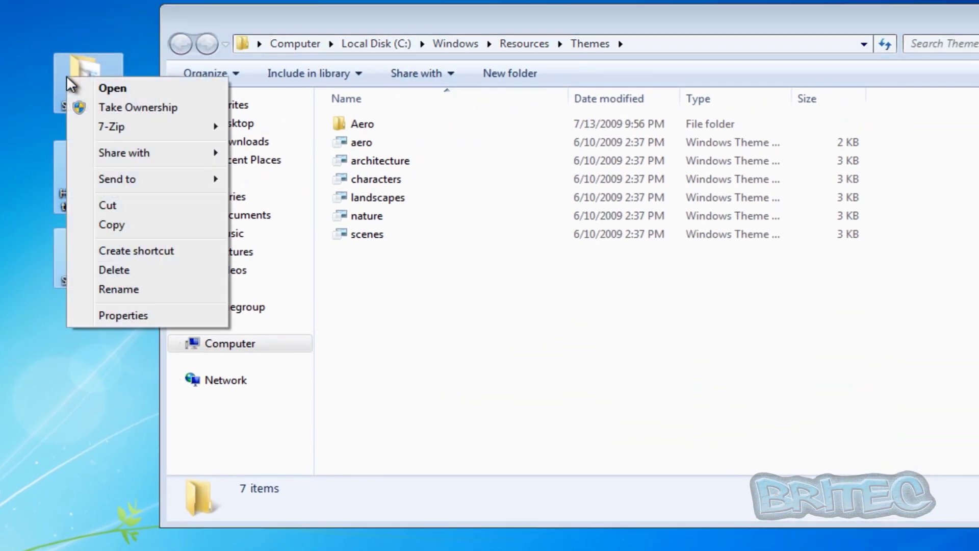
left_click(137, 229)
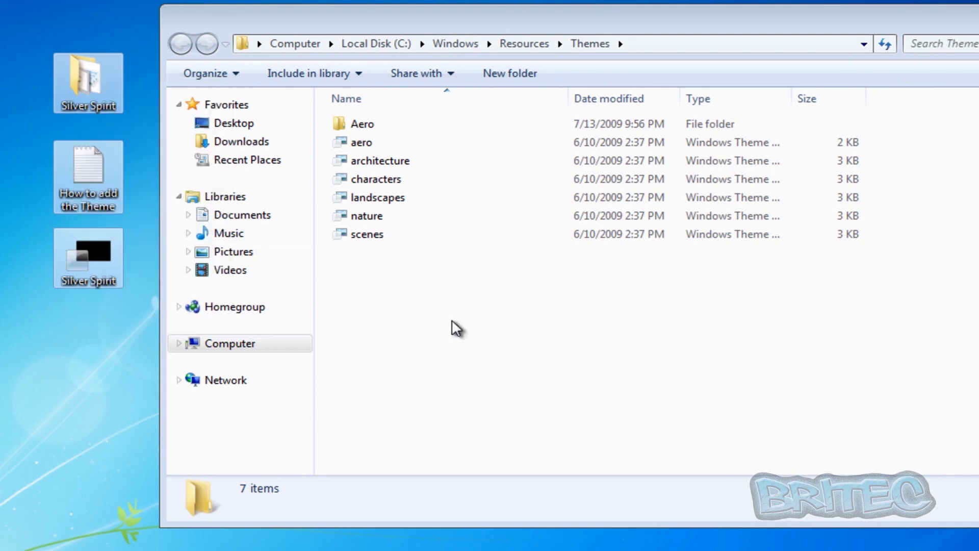
right_click(419, 396)
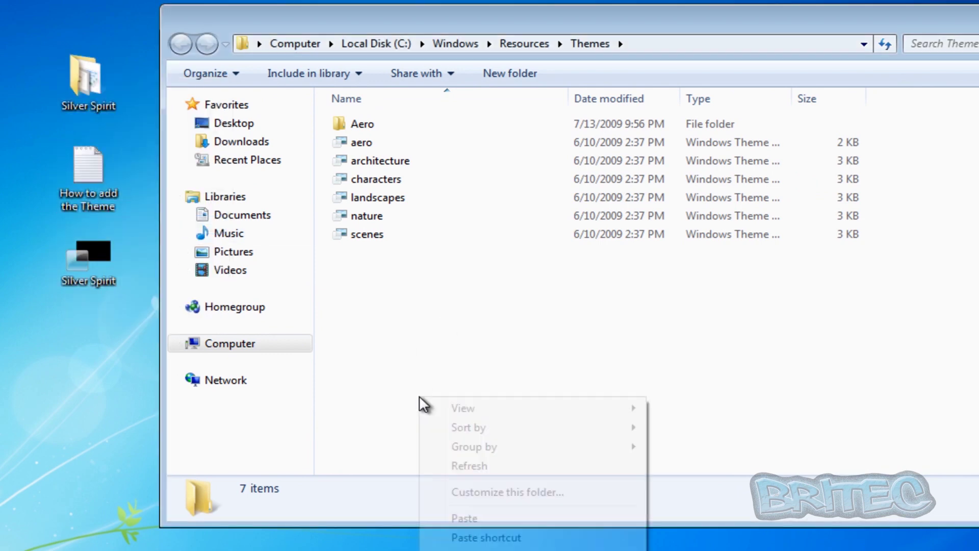
left_click(454, 518)
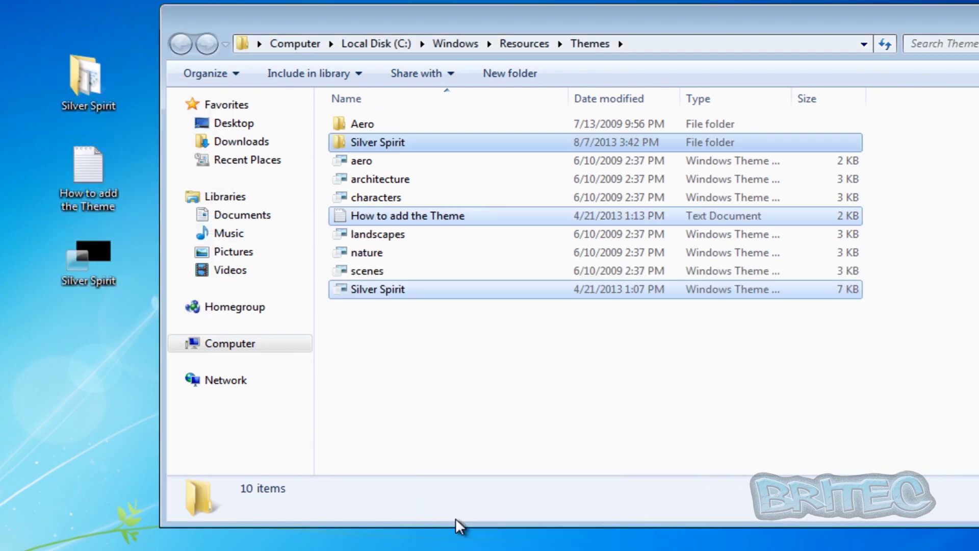
Delete the How to add the Theme document from the Themes folder and close the folder window.
left_click(348, 214)
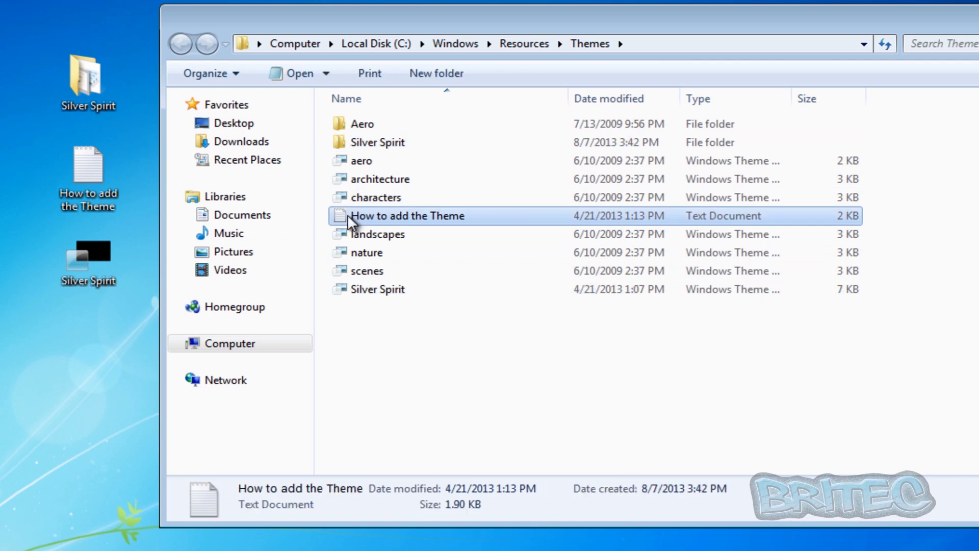
key("Delete")
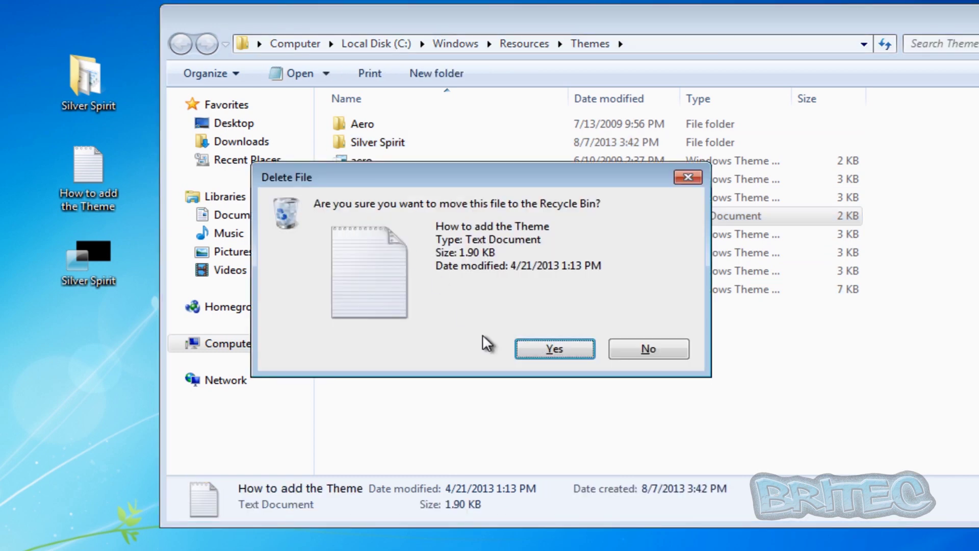
left_click(545, 348)
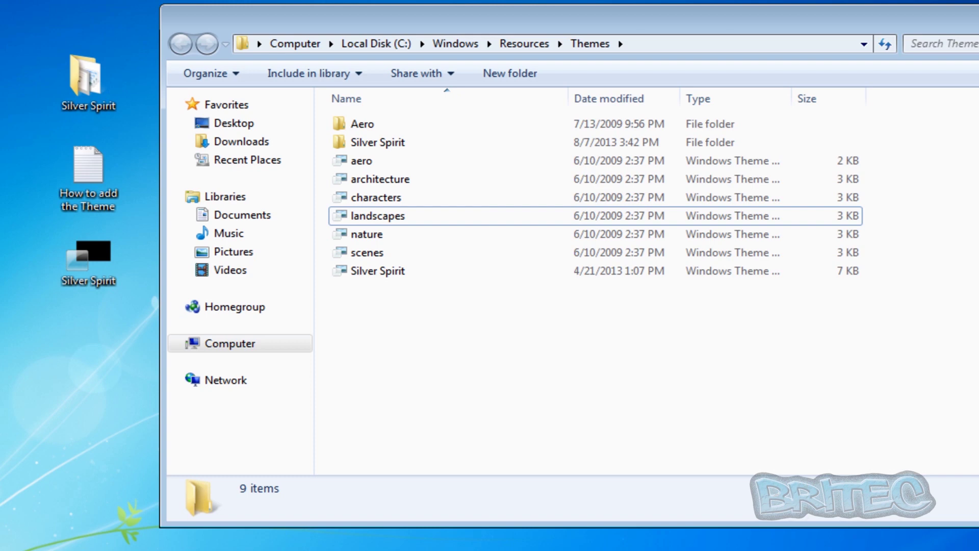
key("alt+F4")
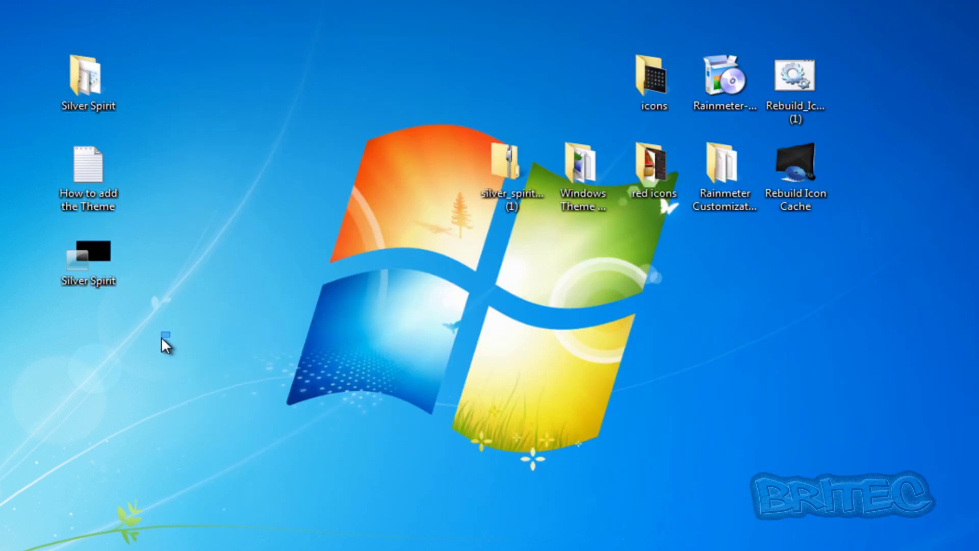
Delete the three extracted Silver Spirit items and the silver_spirit zip archive from the desktop.
left_click_drag(202, 323, 51, 56)
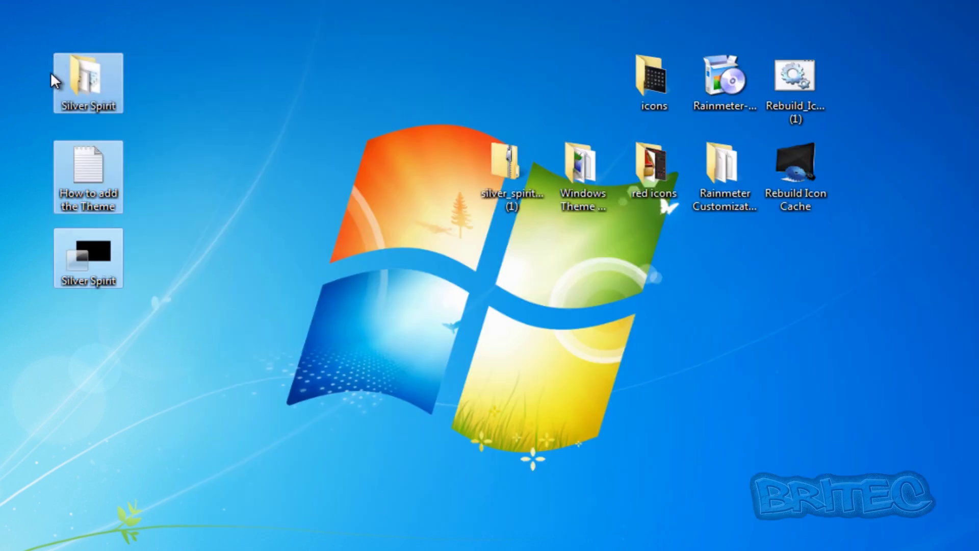
key("Delete")
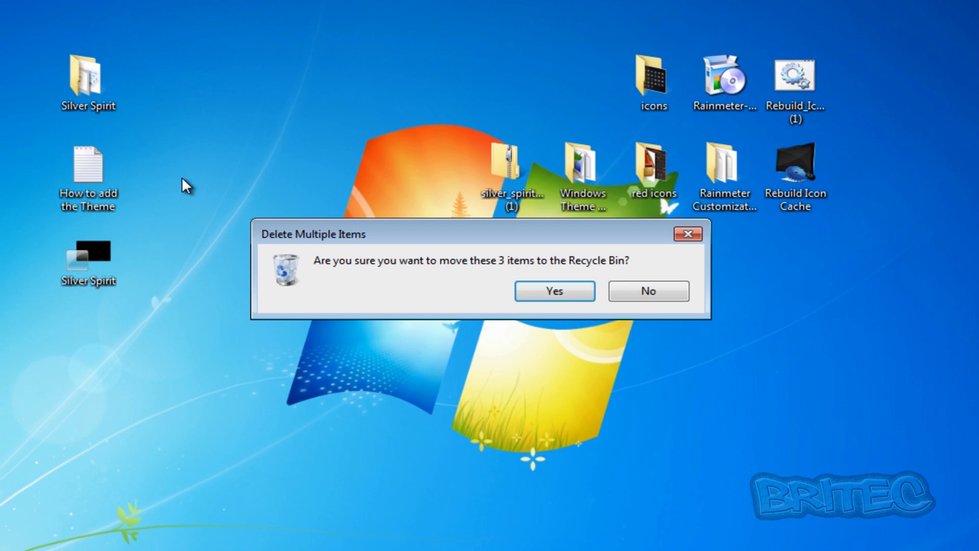
left_click(549, 293)
right_click(499, 158)
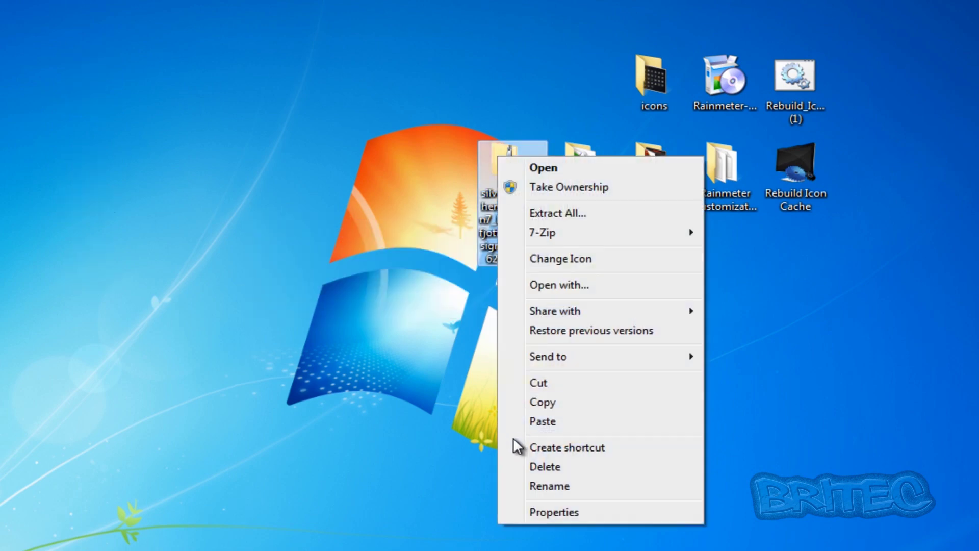
left_click(543, 467)
left_click(583, 344)
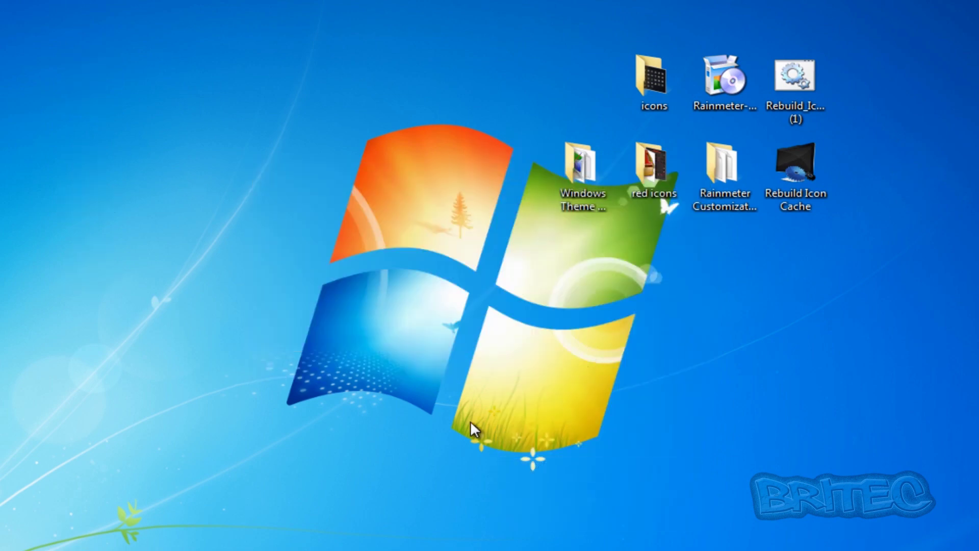
Apply the Silver Spirit theme in the desktop's Personalization settings and close the window.
right_click(357, 223)
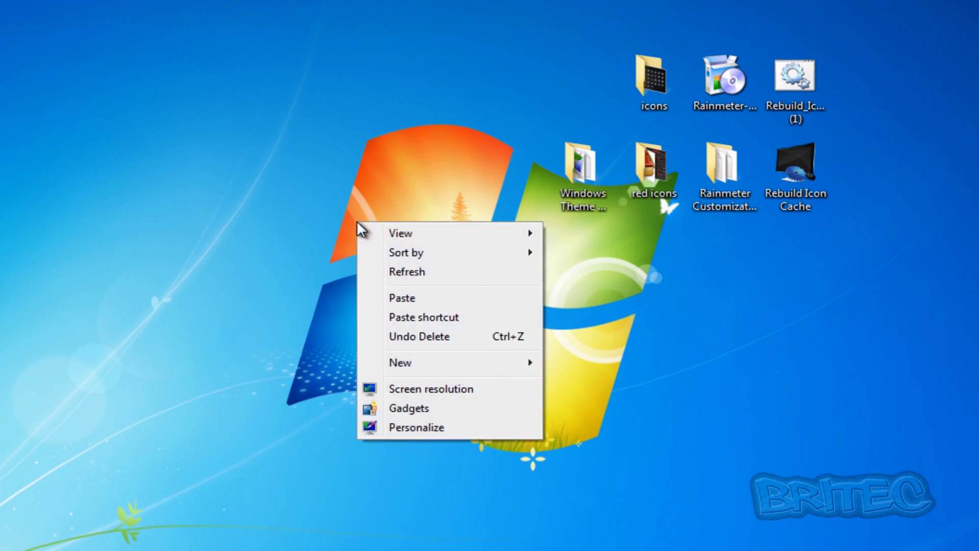
left_click(417, 428)
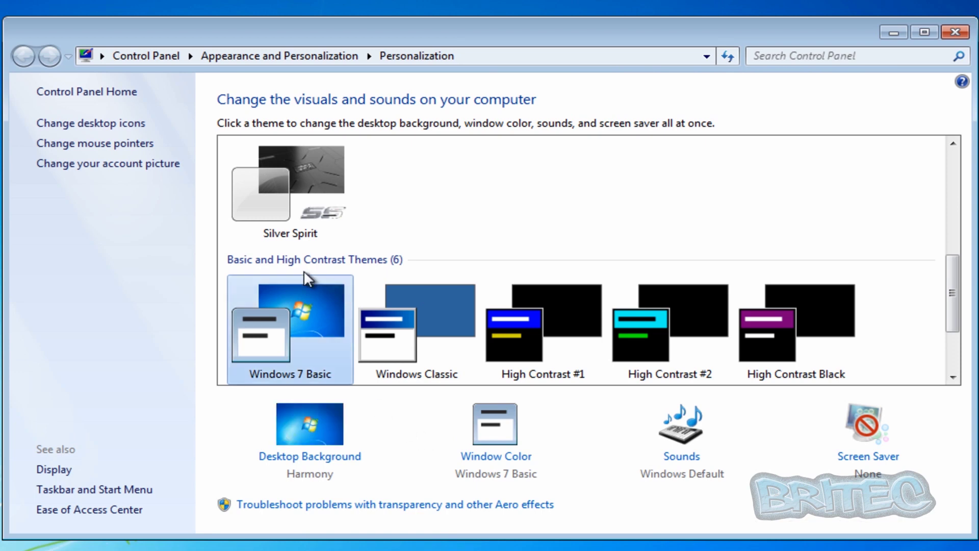
left_click(293, 173)
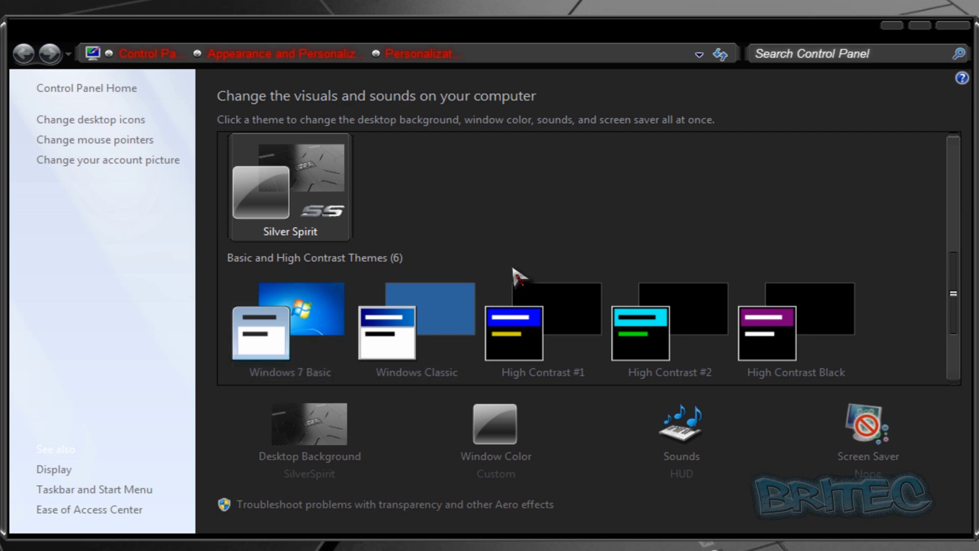
left_click(954, 30)
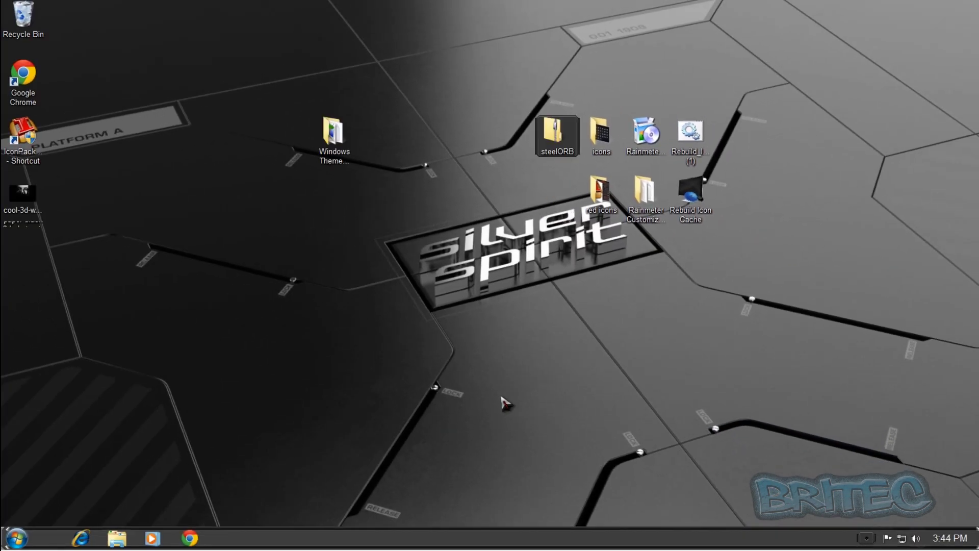
left_click(508, 405)
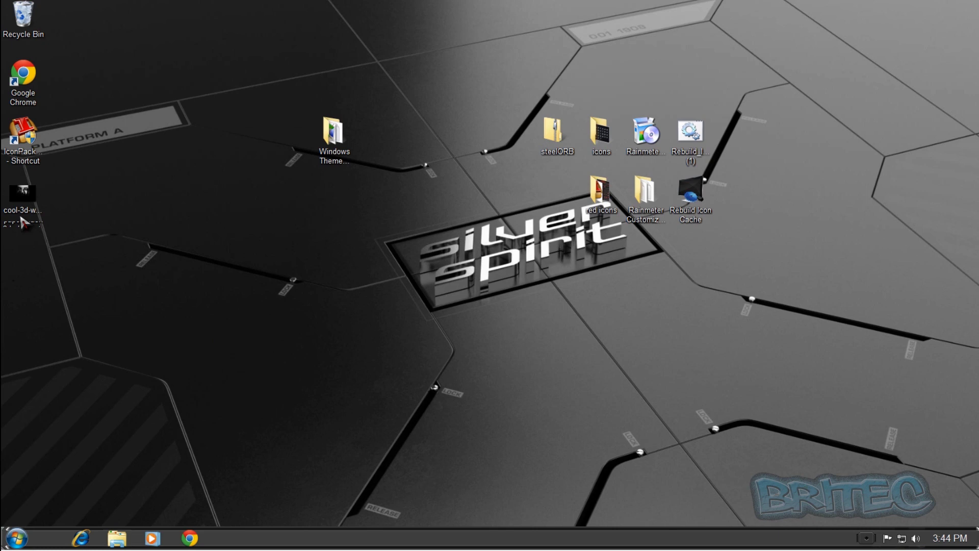
Set the cool-3d-wallpaper image on the desktop as the desktop background and delete the image file from the desktop.
right_click(21, 194)
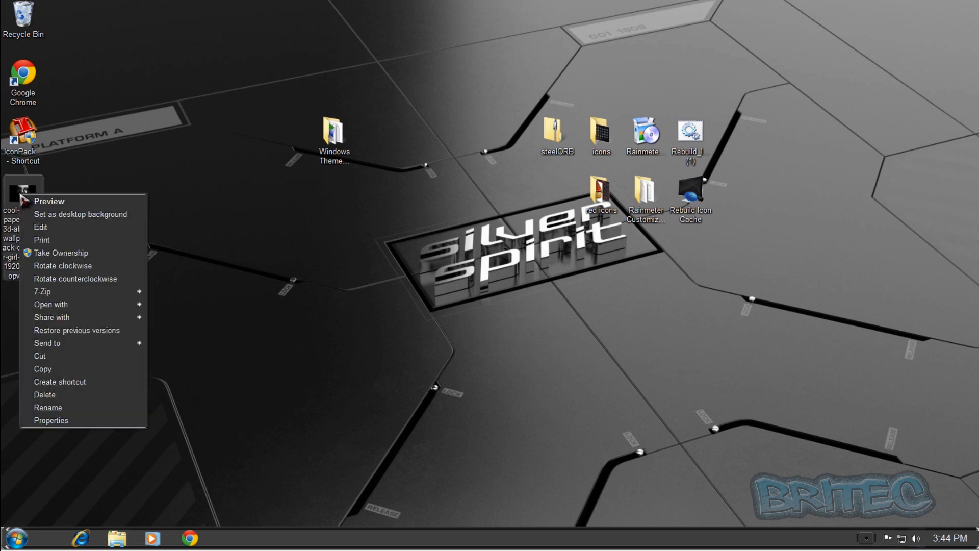
left_click(51, 214)
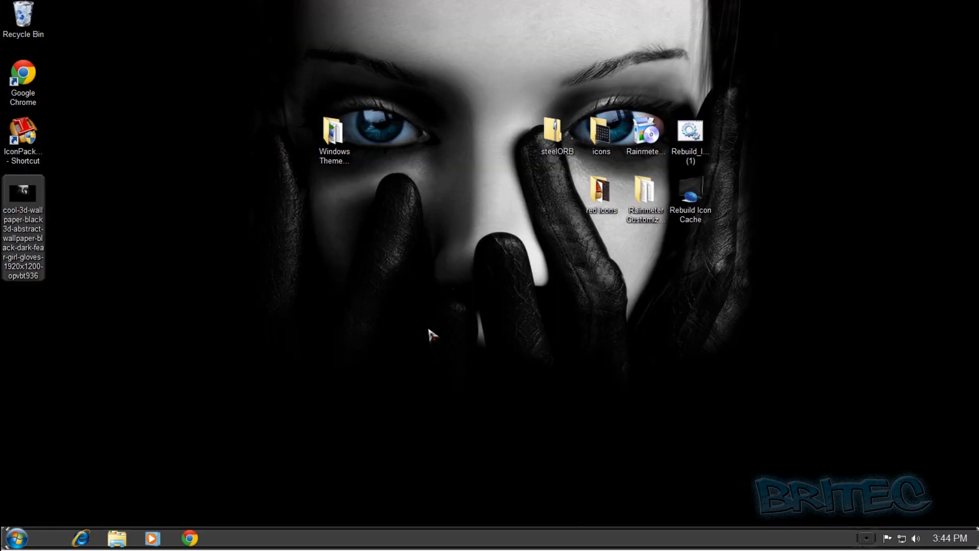
right_click(23, 188)
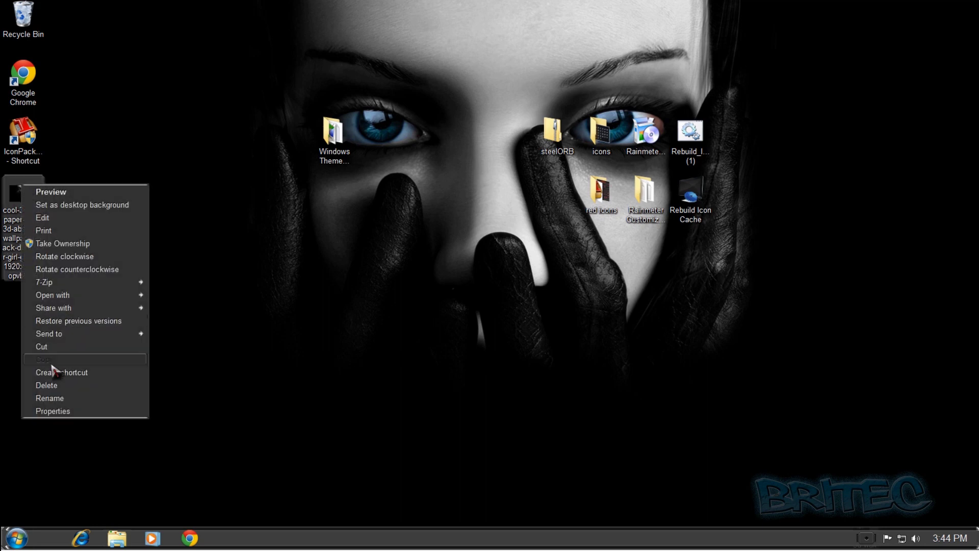
left_click(51, 386)
left_click(539, 305)
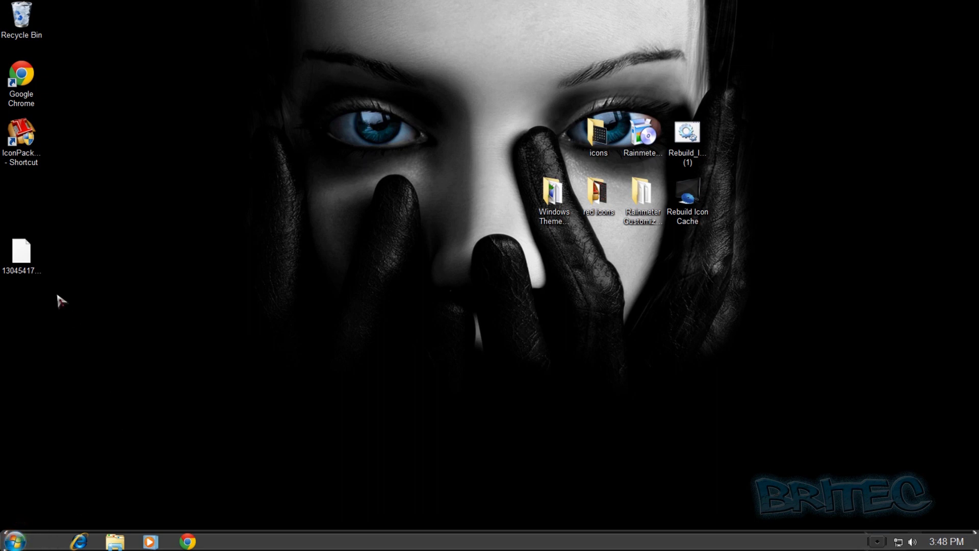
Extract the steelOrb_by_AP-GRAPHIK folder from the steelorb RAR archive to the desktop with 7-Zip and place it beside the archive.
right_click(29, 254)
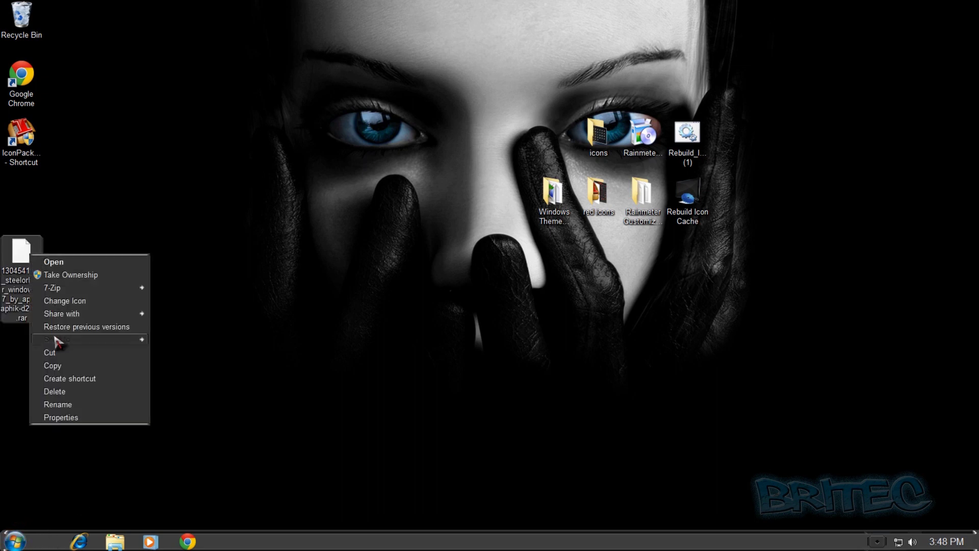
mouse_move(55, 343)
mouse_move(81, 287)
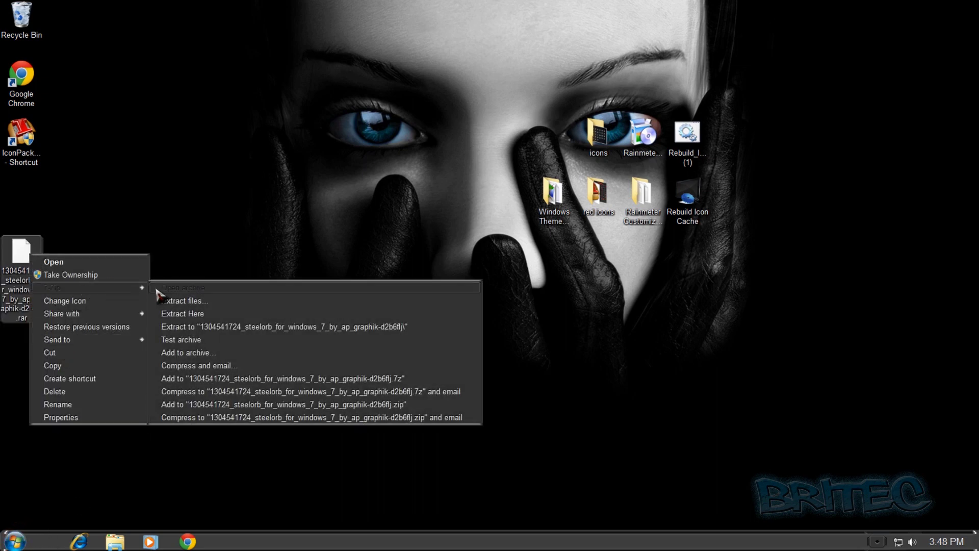
left_click(192, 288)
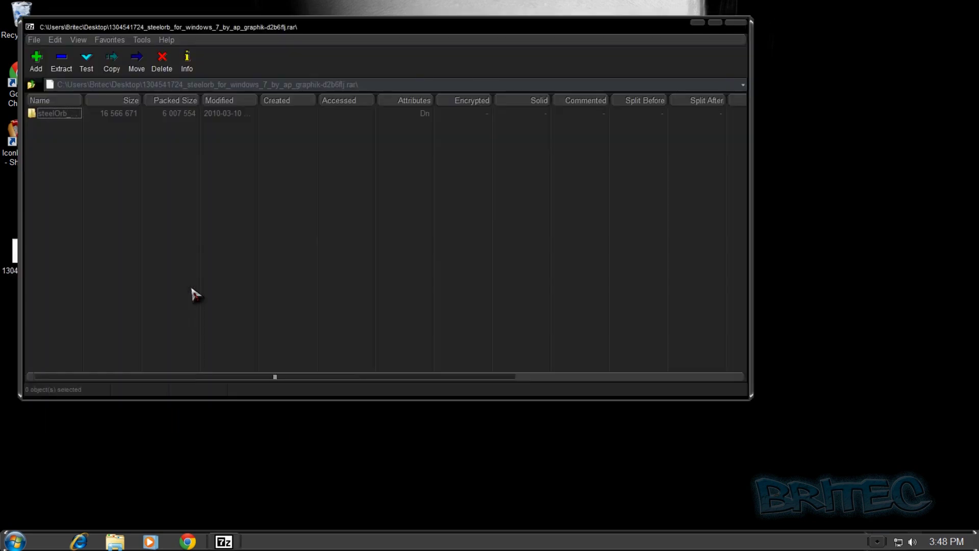
left_click_drag(54, 114, 194, 456)
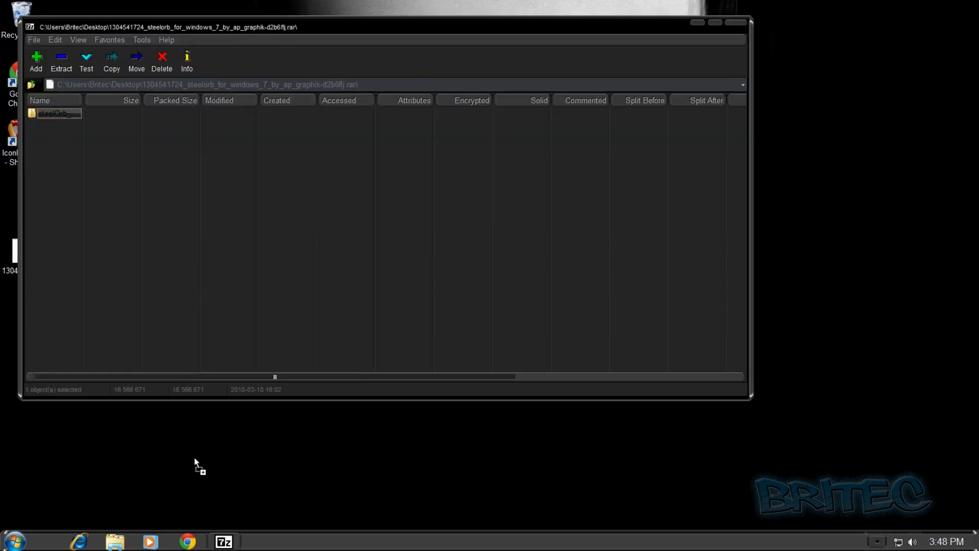
left_click(742, 30)
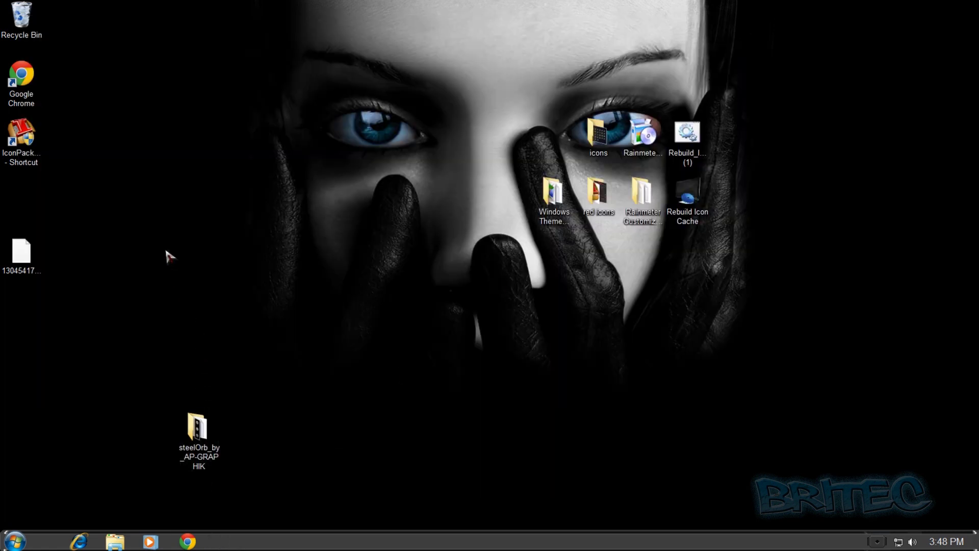
left_click_drag(198, 431, 155, 257)
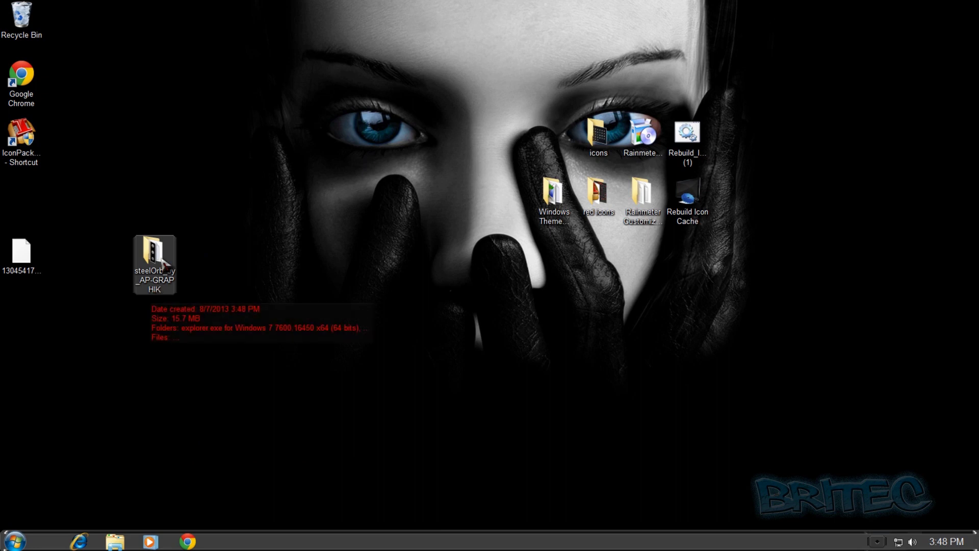
Put the explorer application from the steelOrb folder's explorer.exe for Windows 7 7600.16450 x86 (32 bits) subfolder on the desktop and close the window.
double_click(153, 285)
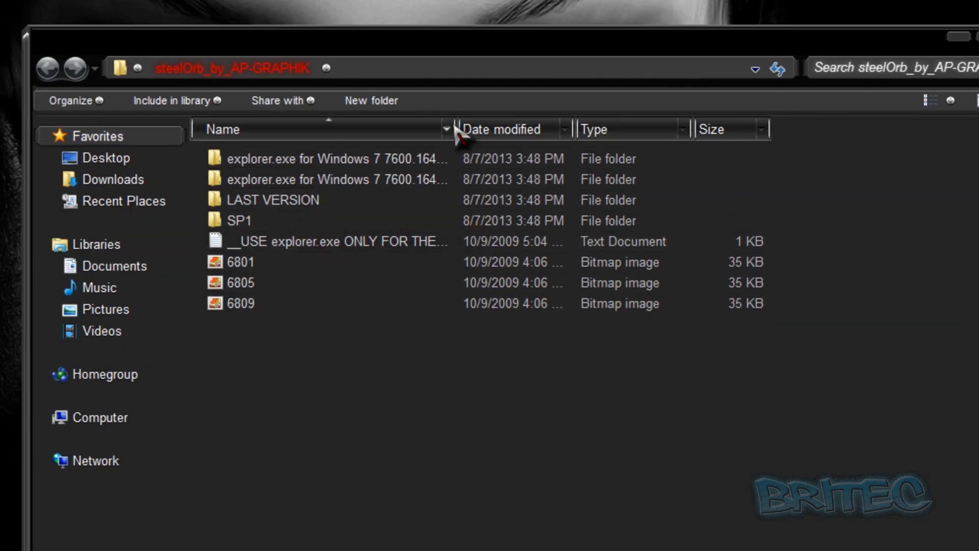
left_click_drag(466, 126, 471, 153)
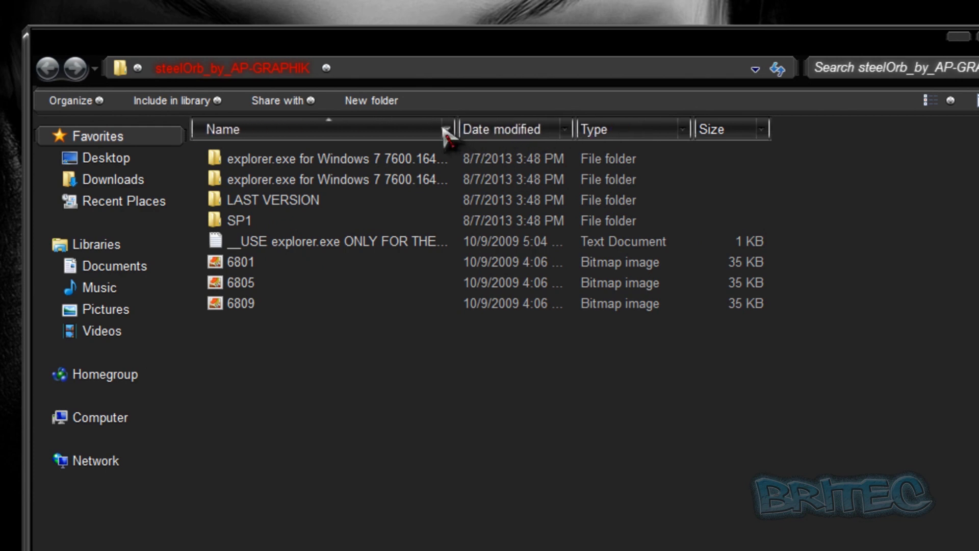
left_click_drag(459, 124, 214, 130)
double_click(456, 181)
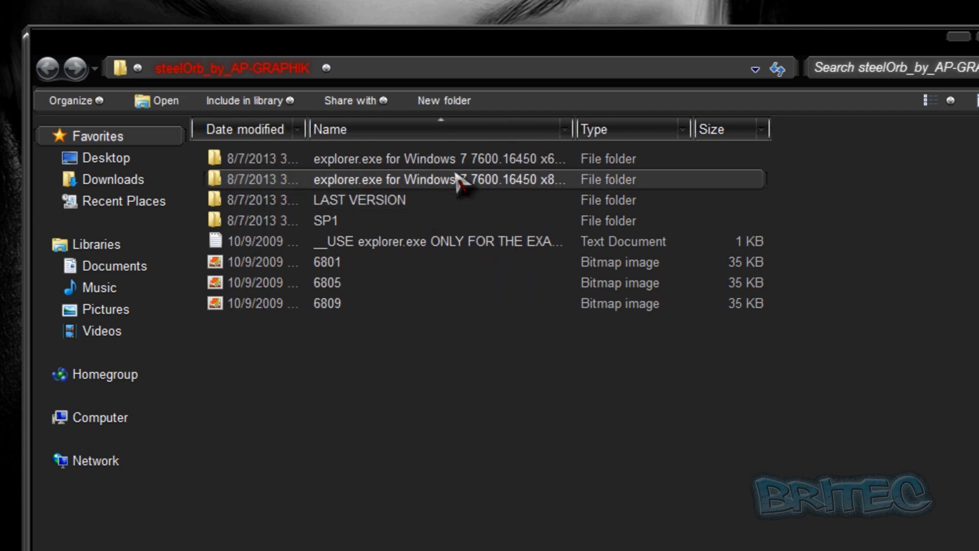
left_click_drag(261, 173, 243, 171)
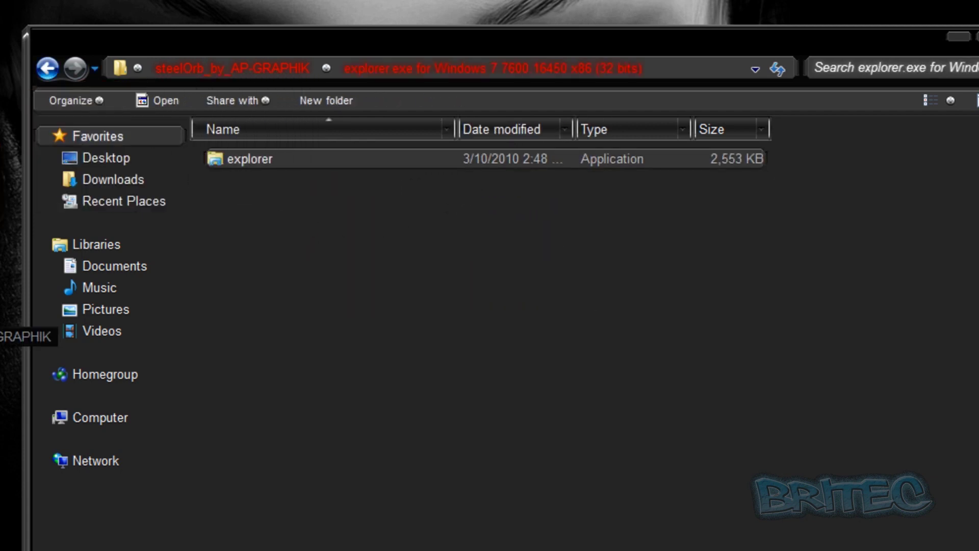
key("Delete")
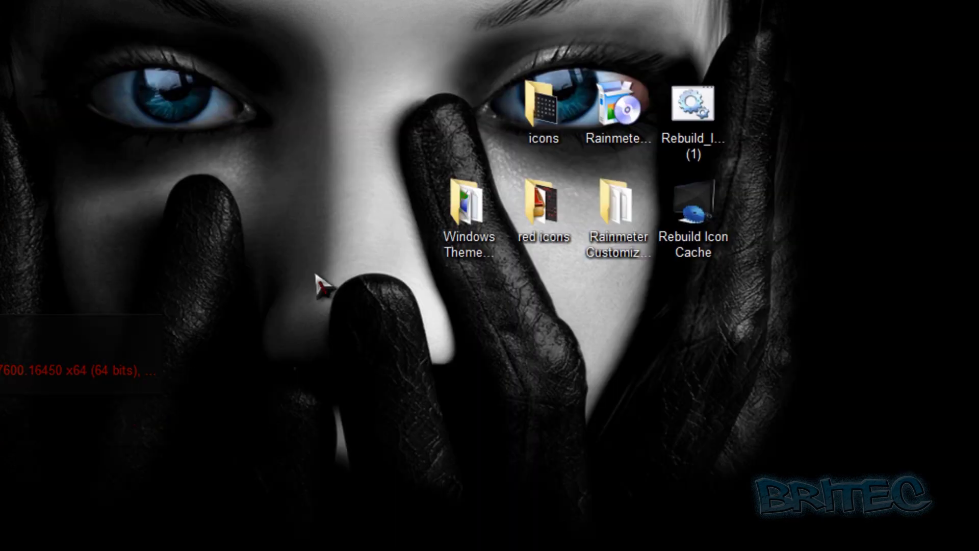
Run Windows Theme Installer v 1.1 as administrator from the Windows Theme Installer folder on the desktop.
double_click(485, 213)
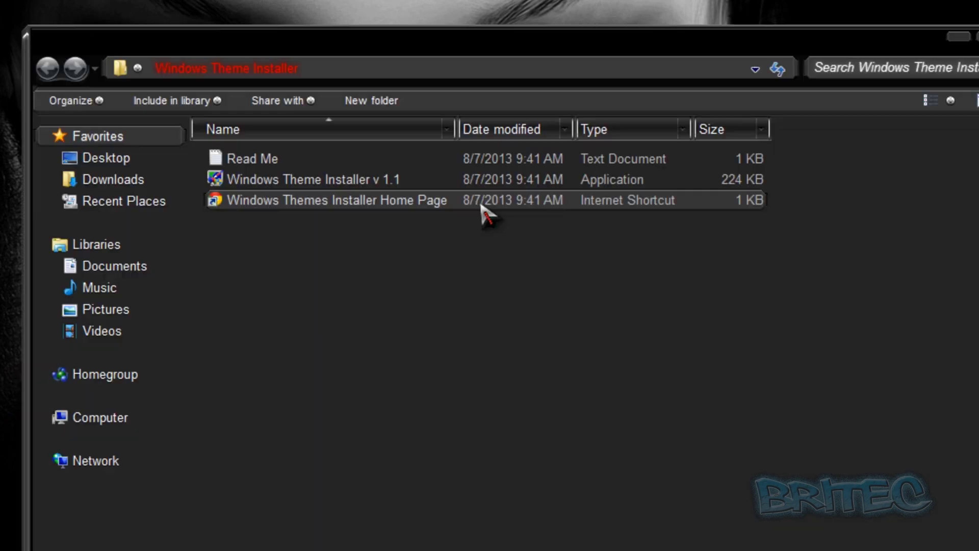
right_click(269, 183)
left_click(320, 215)
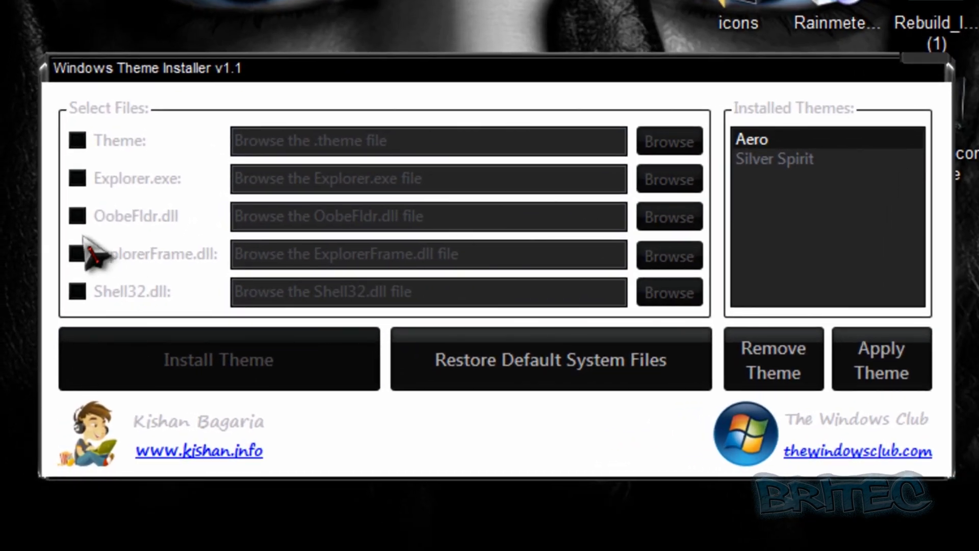
Enable only the Explorer.exe replacement and choose the explorer.exe file on the desktop as its source.
left_click(76, 176)
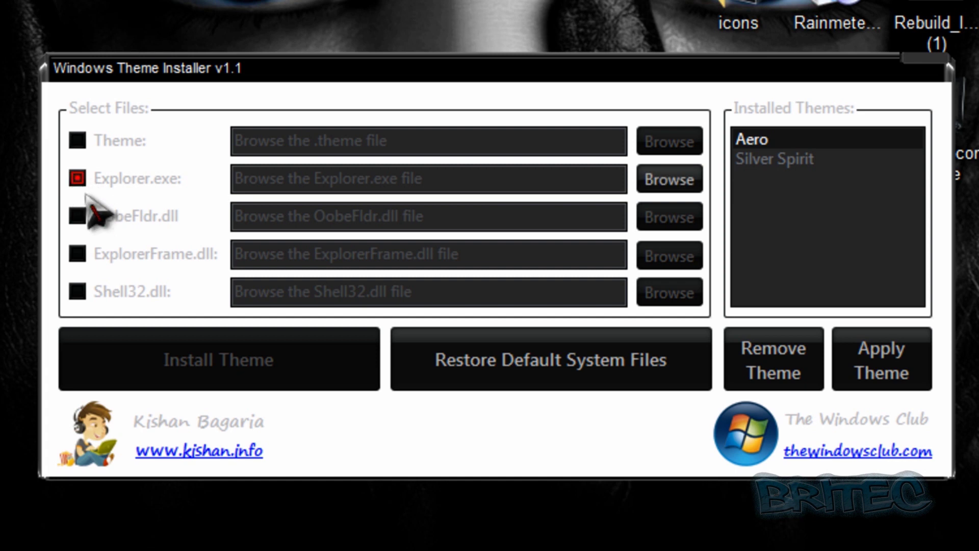
left_click(77, 175)
left_click(77, 176)
left_click(76, 176)
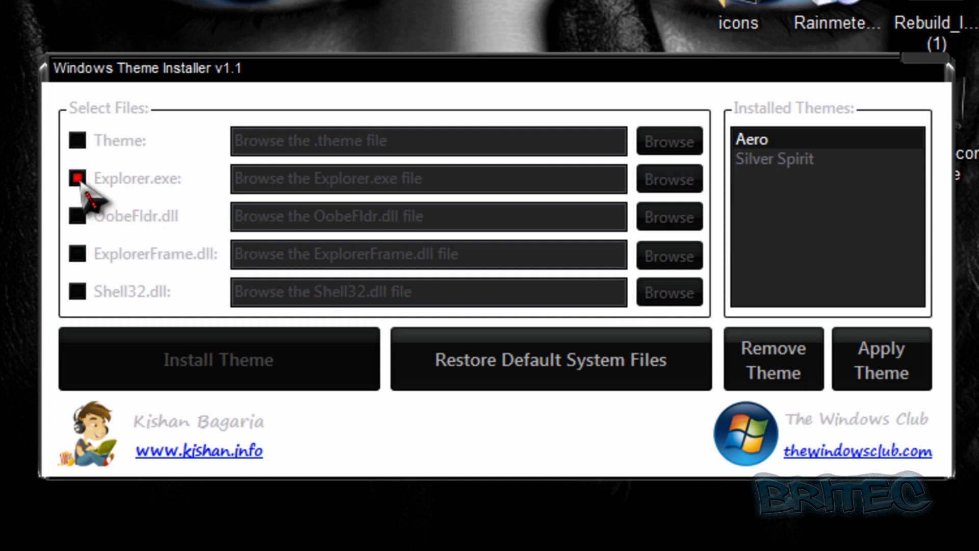
left_click(77, 177)
left_click(650, 176)
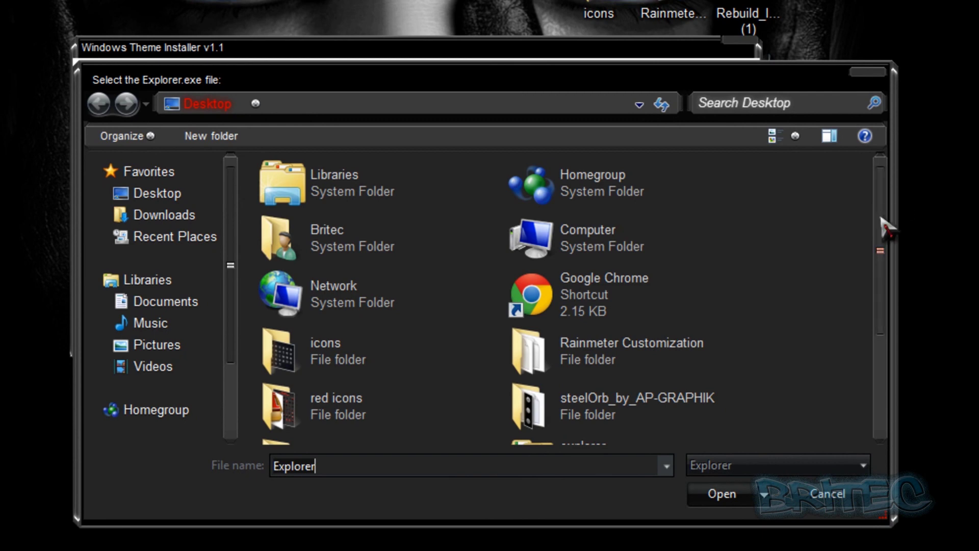
left_click_drag(943, 239, 942, 358)
left_click(597, 312)
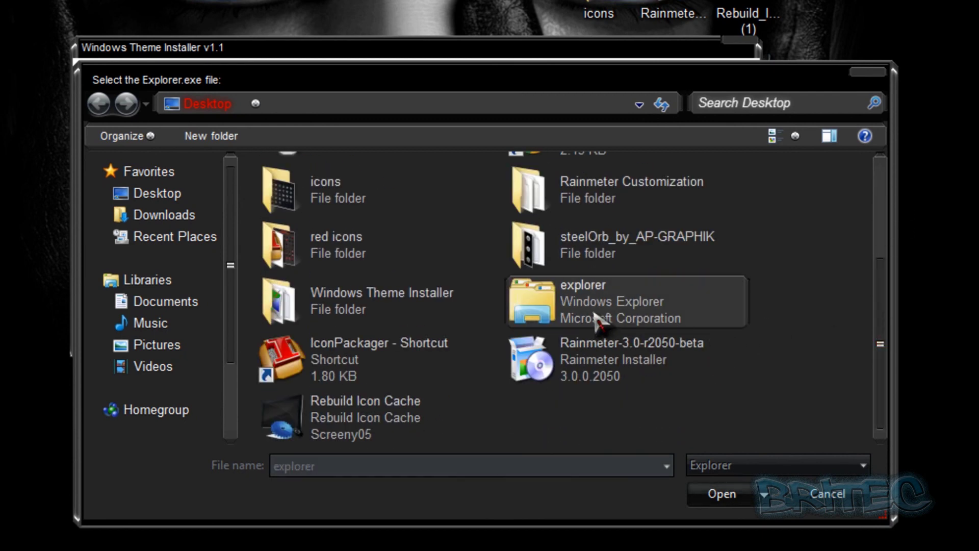
left_click(734, 495)
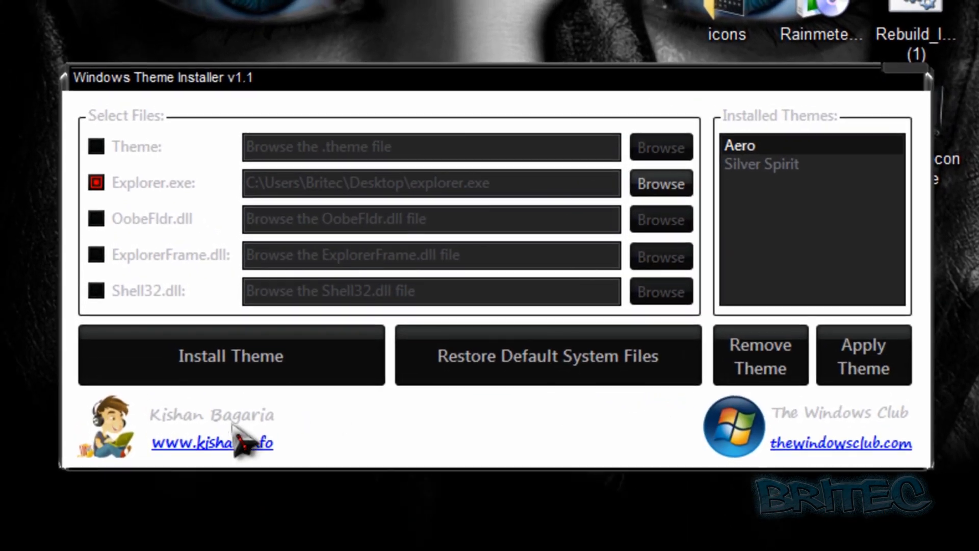
Install the selected Explorer.exe, then close the installer, the Getting Started window and the Program Compatibility Assistant.
left_click(217, 368)
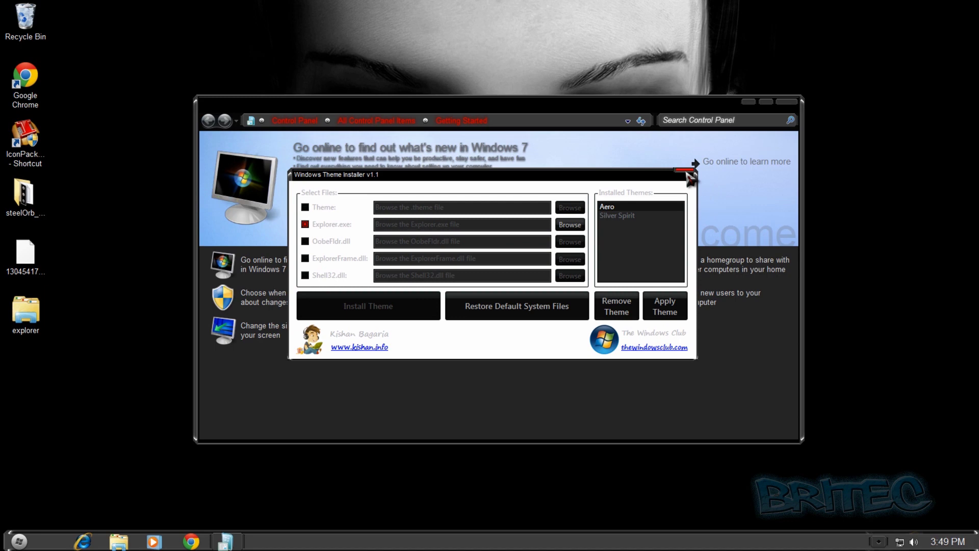
left_click(686, 174)
left_click(788, 101)
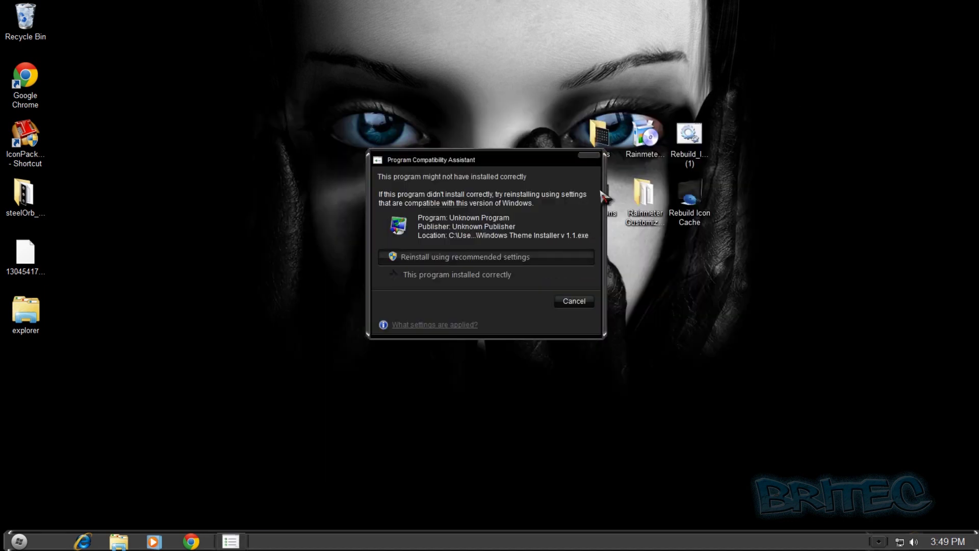
left_click(600, 155)
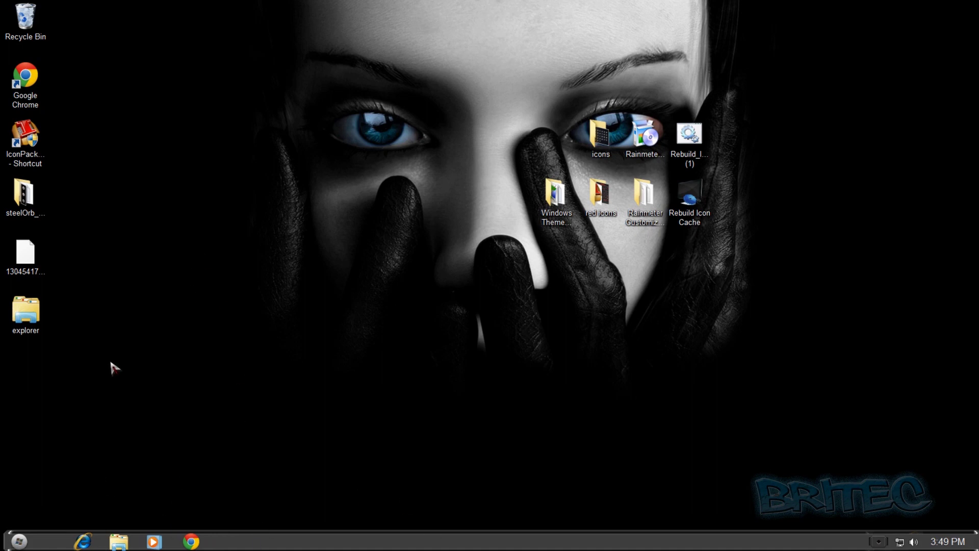
Delete the explorer file, the steelorb RAR archive and the steelOrb_by_AP-GRAPHIK folder from the desktop.
right_click(19, 320)
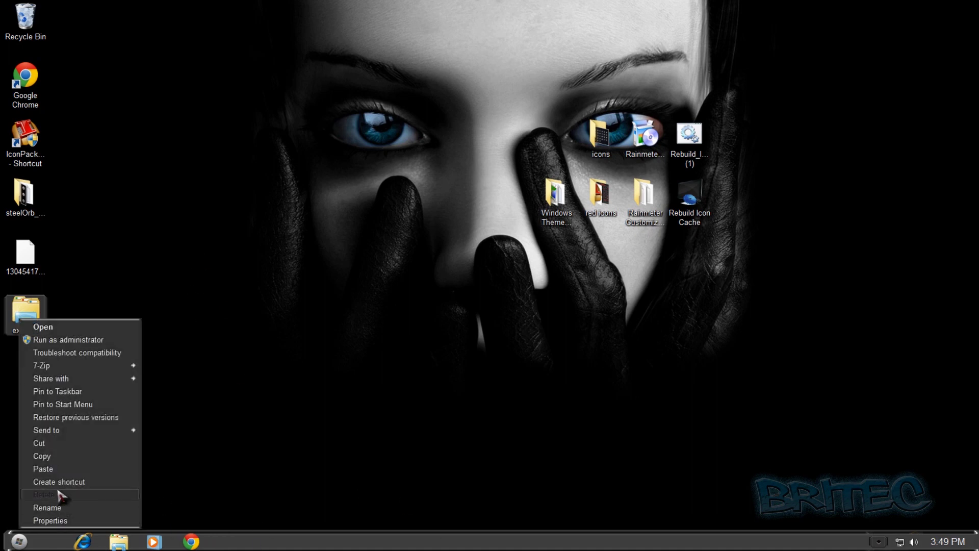
left_click(59, 494)
left_click(531, 319)
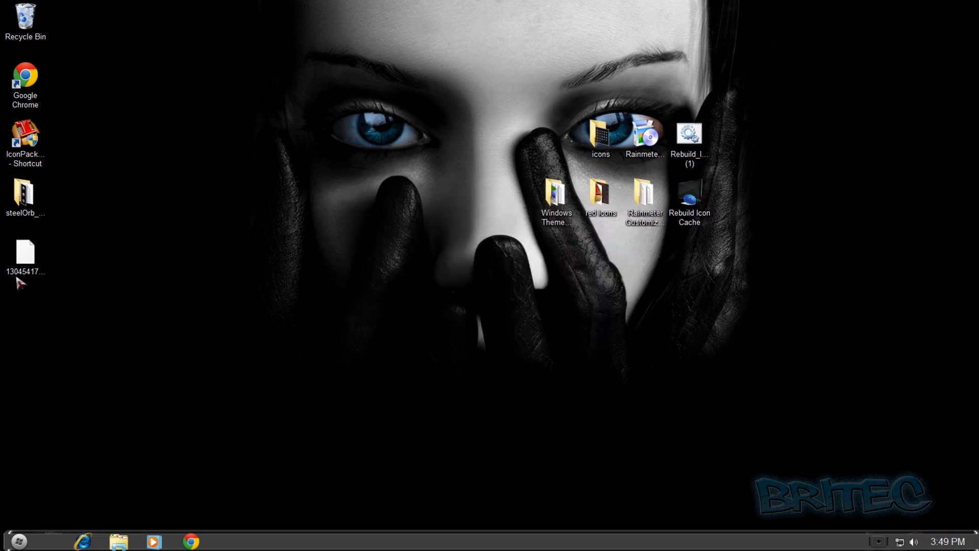
left_click(25, 263)
right_click(29, 274)
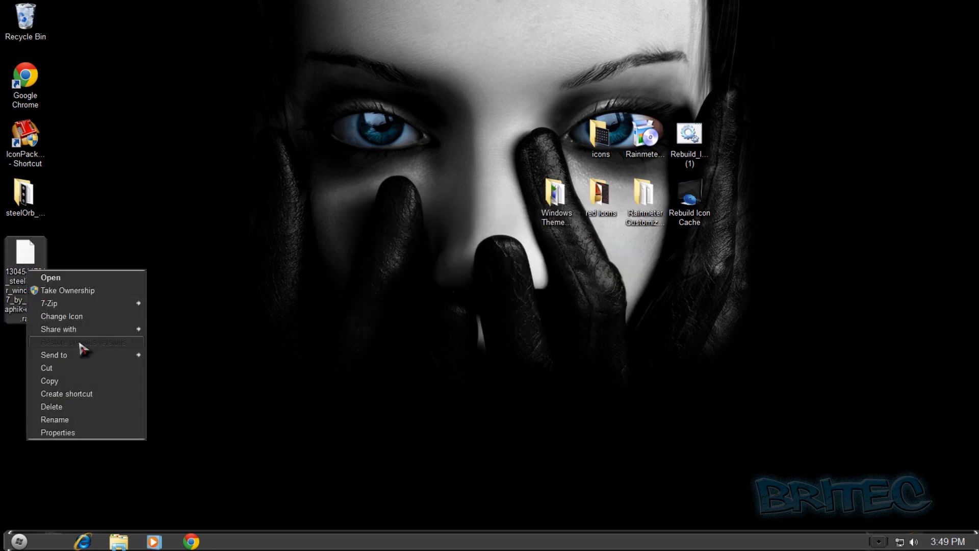
left_click(65, 407)
left_click(538, 311)
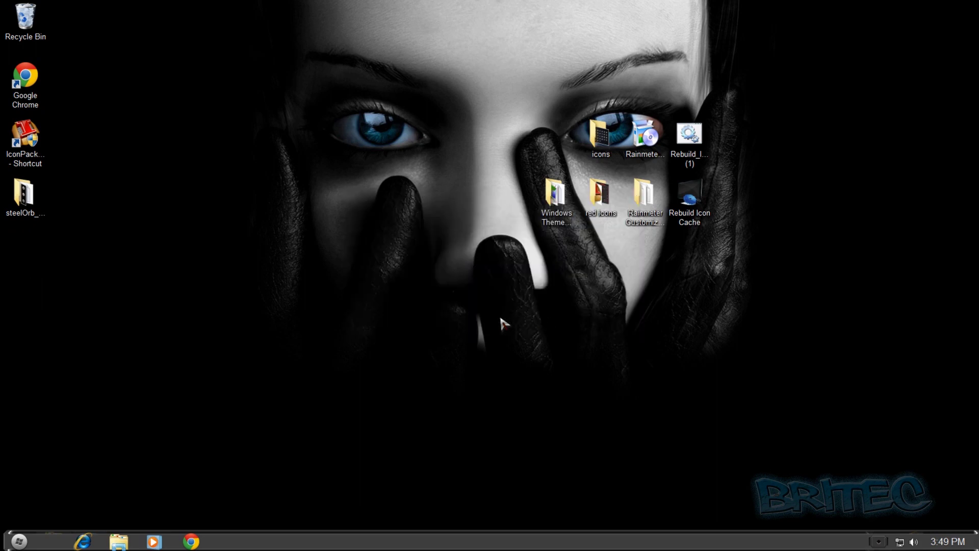
right_click(14, 210)
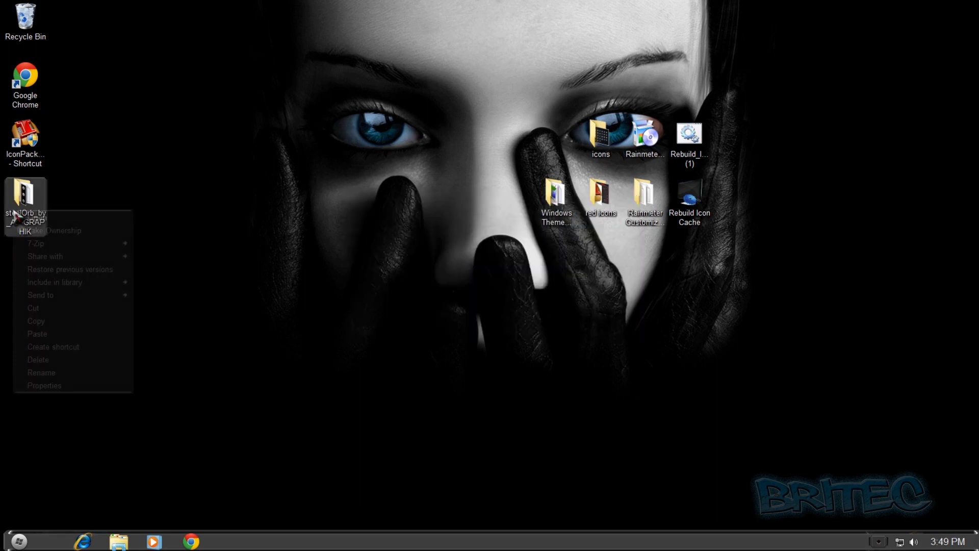
left_click(53, 360)
left_click(538, 311)
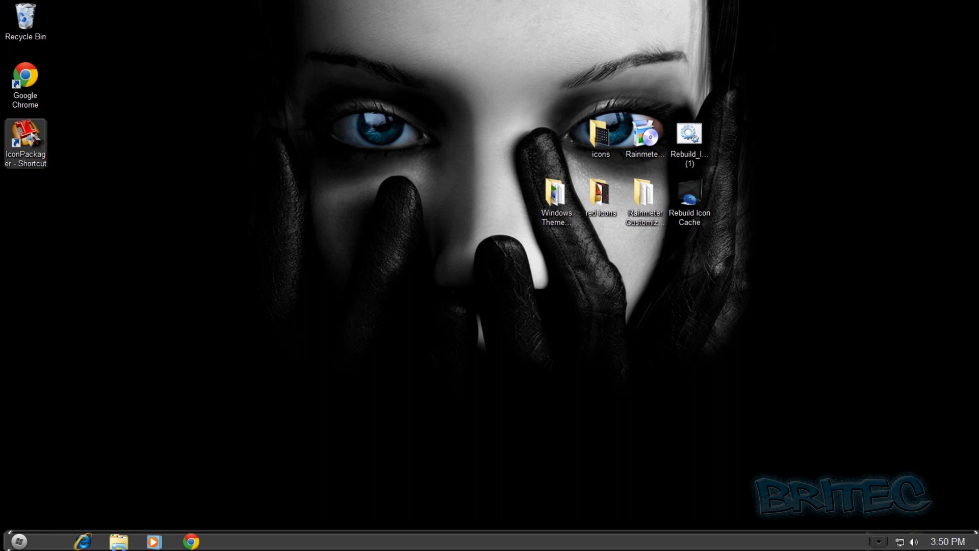
Preview the Red_Icons icon package in IconPackager and close the program.
double_click(28, 136)
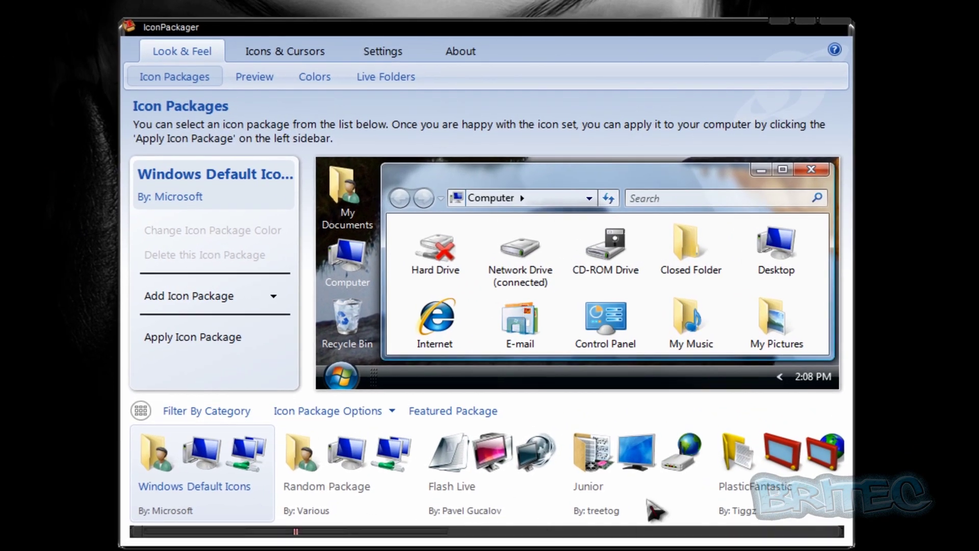
left_click_drag(399, 534, 587, 520)
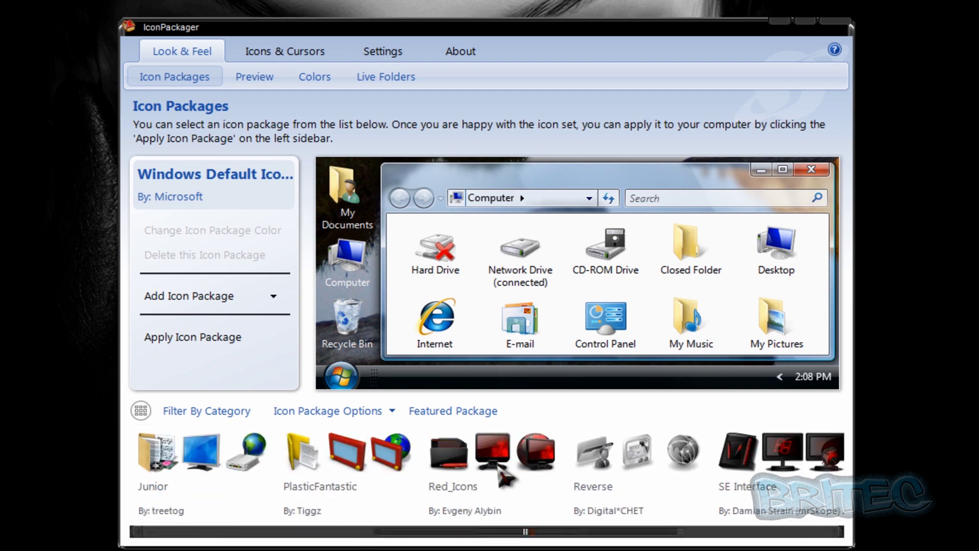
left_click(488, 450)
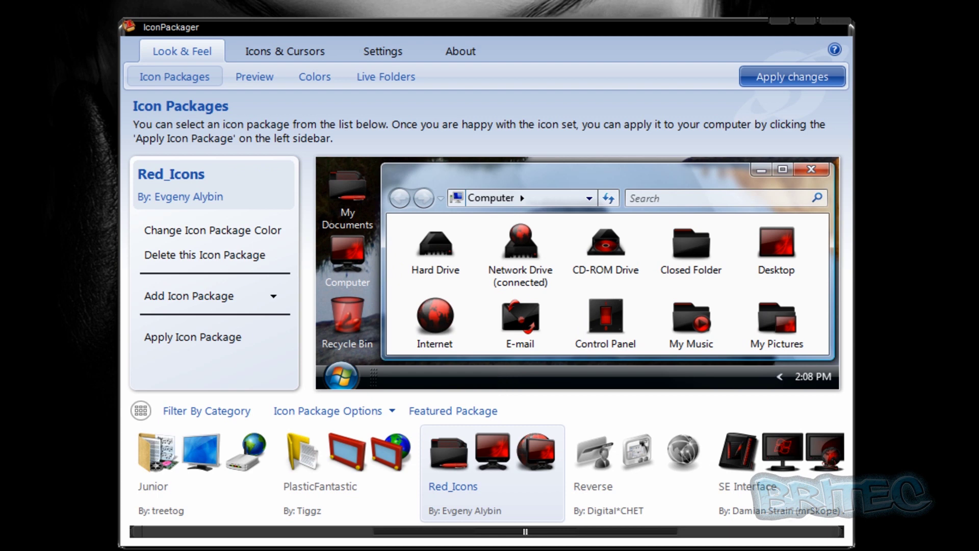
left_click(842, 24)
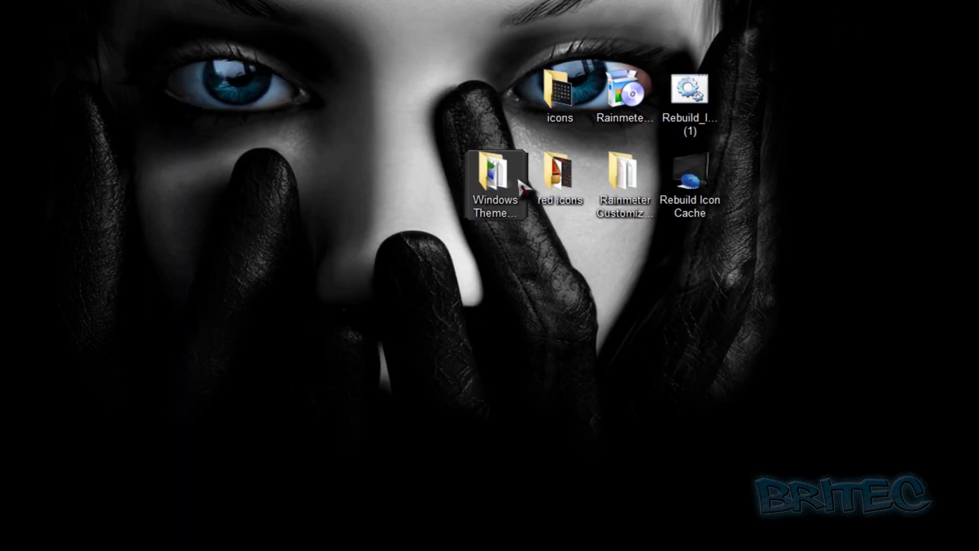
Look at the preview image in the red icons folder and delete the Windows Theme and red icons folders from the desktop.
left_click_drag(244, 240, 560, 99)
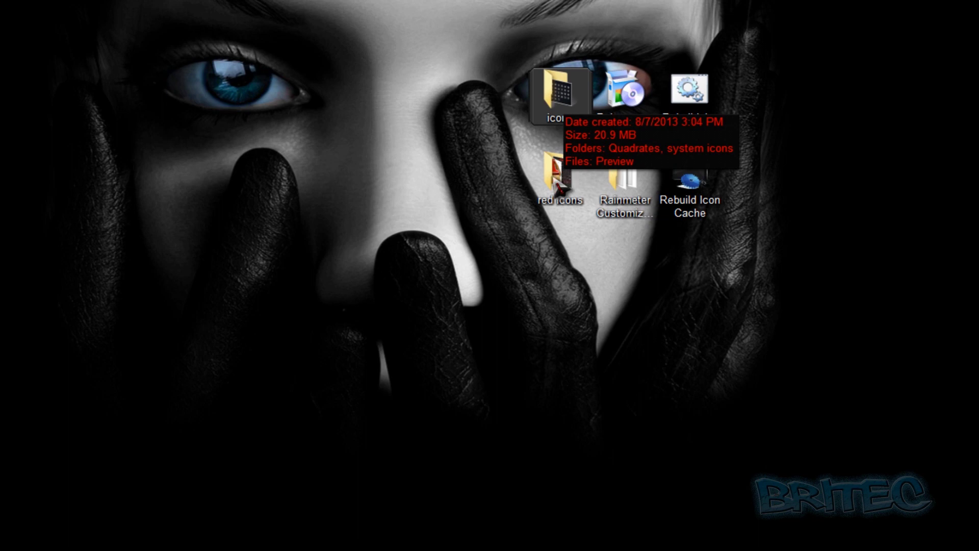
key("Delete")
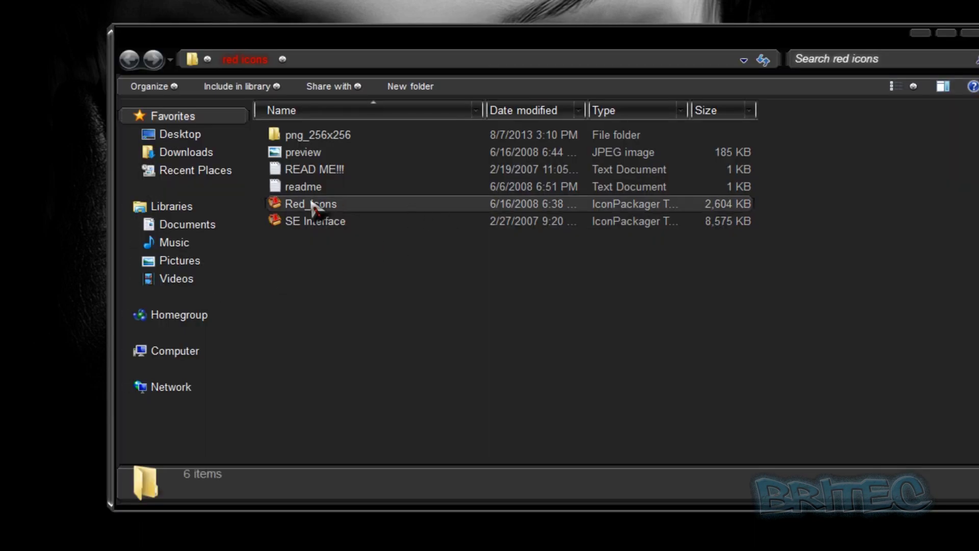
double_click(301, 152)
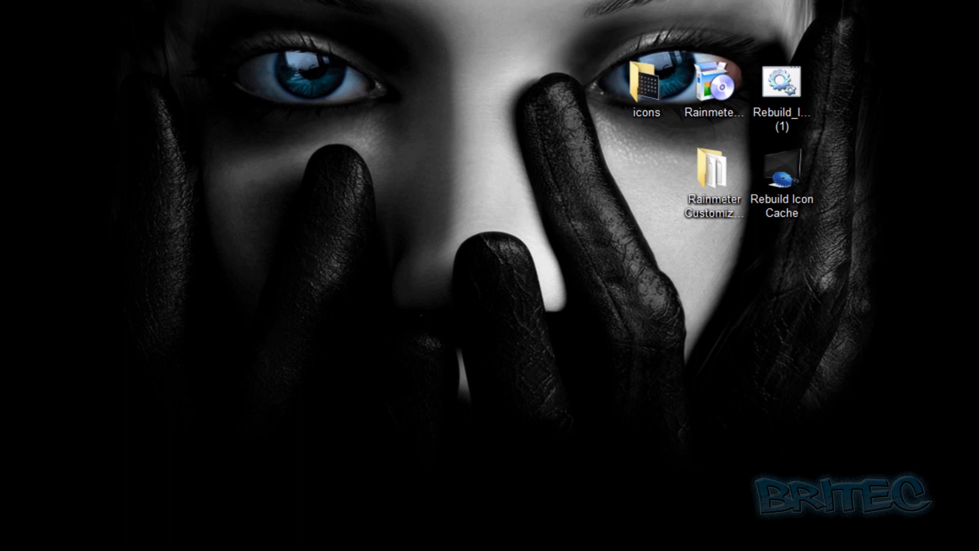
key("Delete")
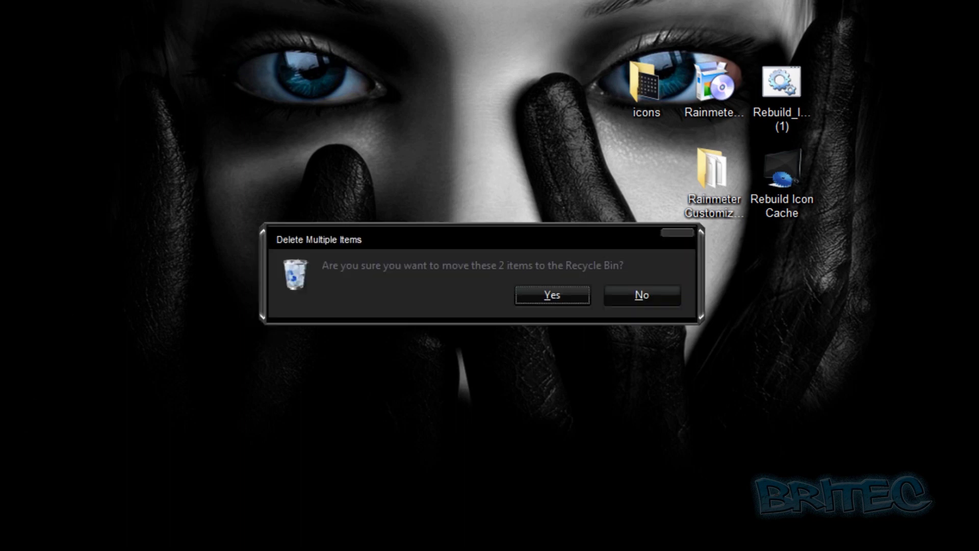
left_click(520, 301)
Move the icons folder to a free area of the desktop, examine the icons in its Quadrates subfolder and close the folder window.
left_click_drag(648, 96, 241, 180)
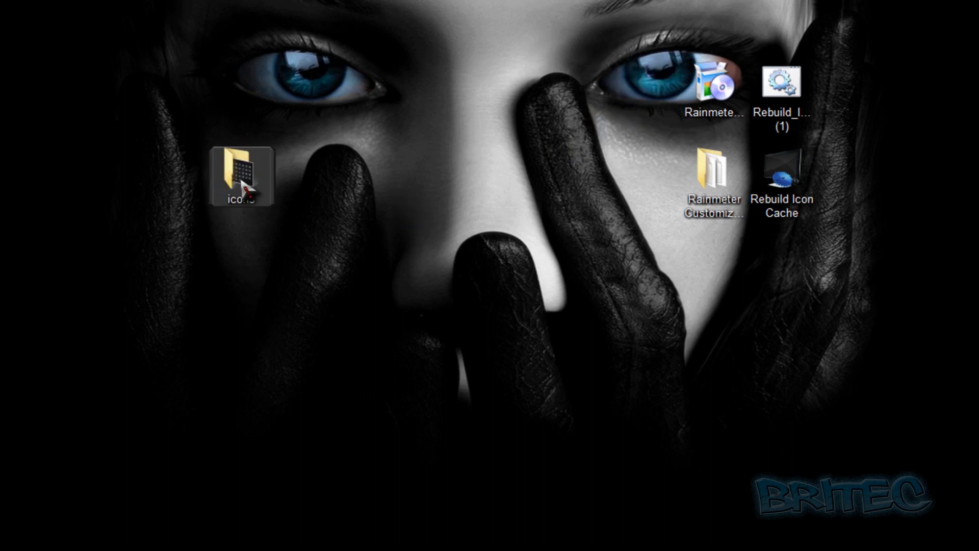
double_click(245, 173)
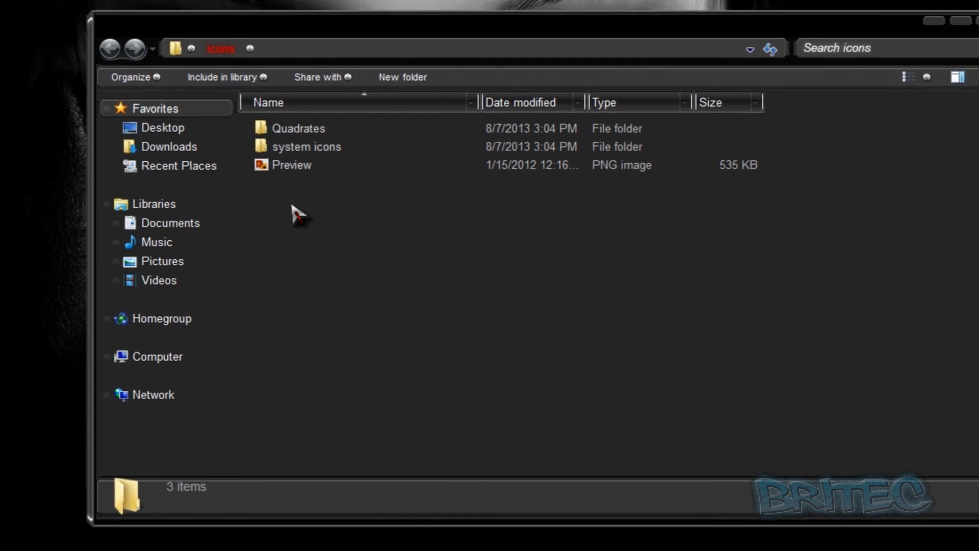
double_click(232, 128)
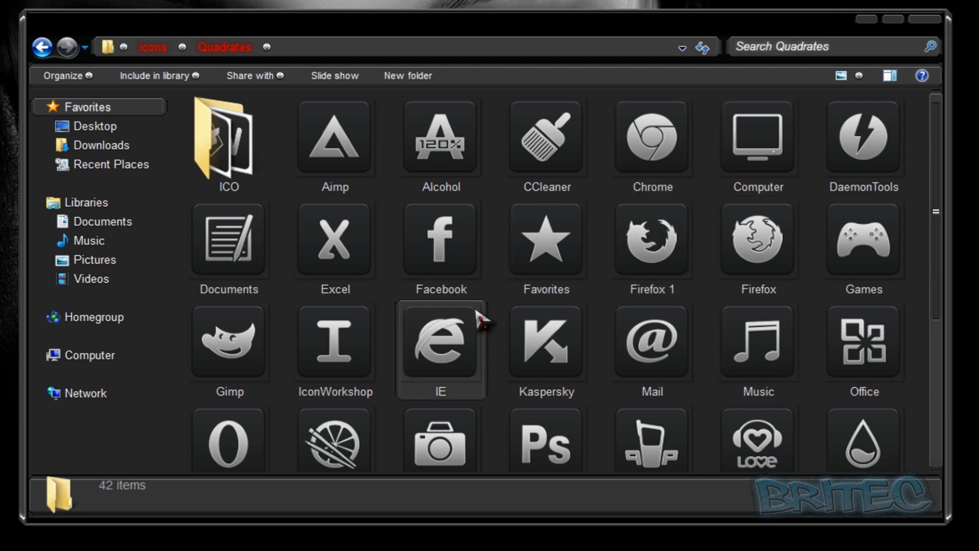
scroll(792, 342, "down", 5)
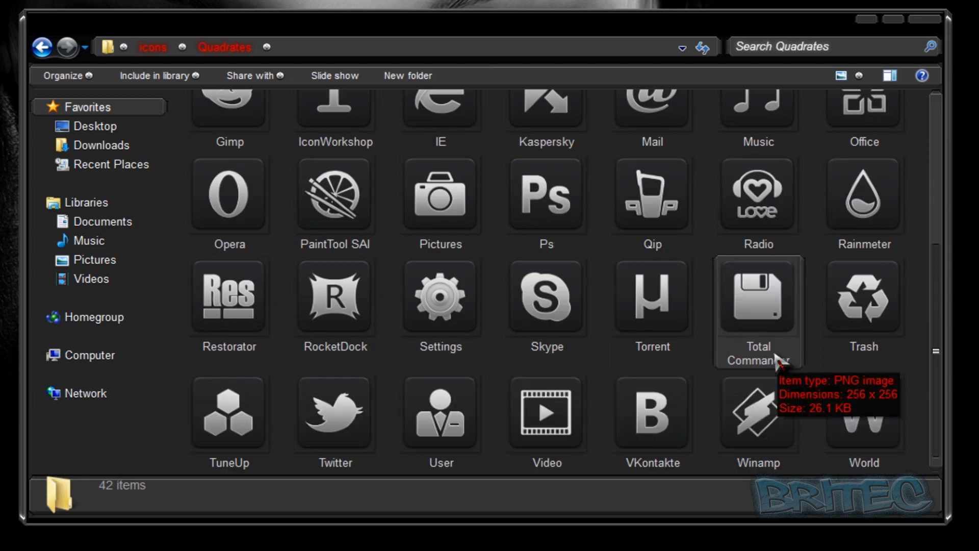
scroll(937, 312, "up", 1)
scroll(937, 316, "down", 1)
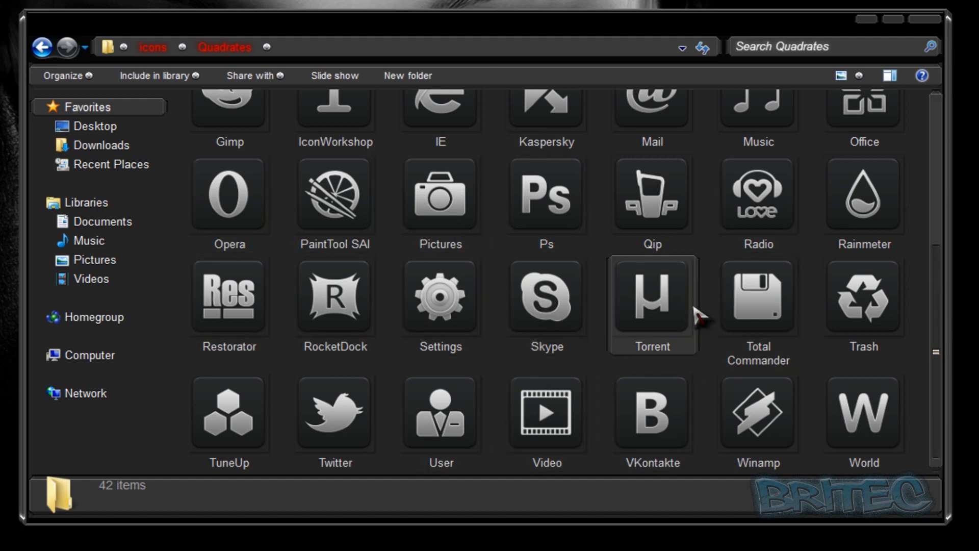
scroll(698, 316, "up", 5)
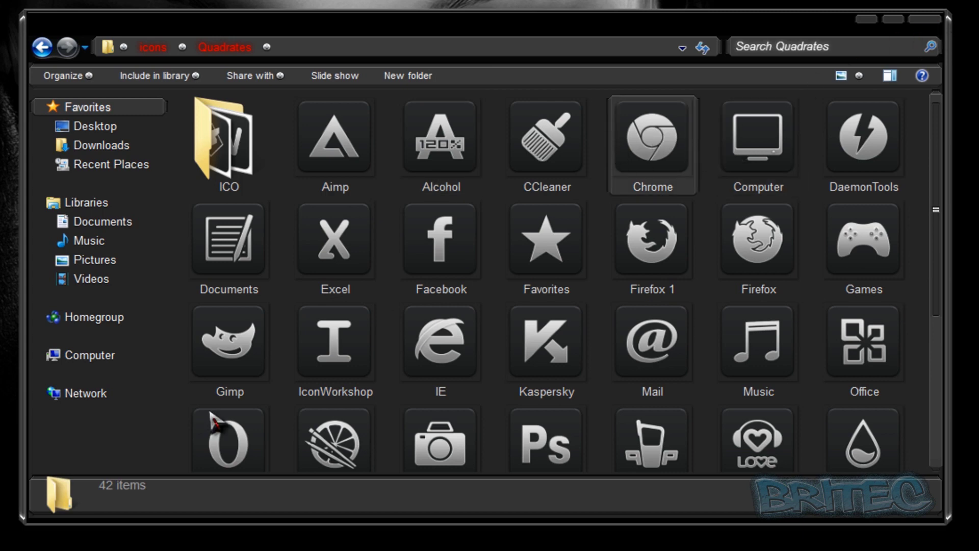
left_click(923, 21)
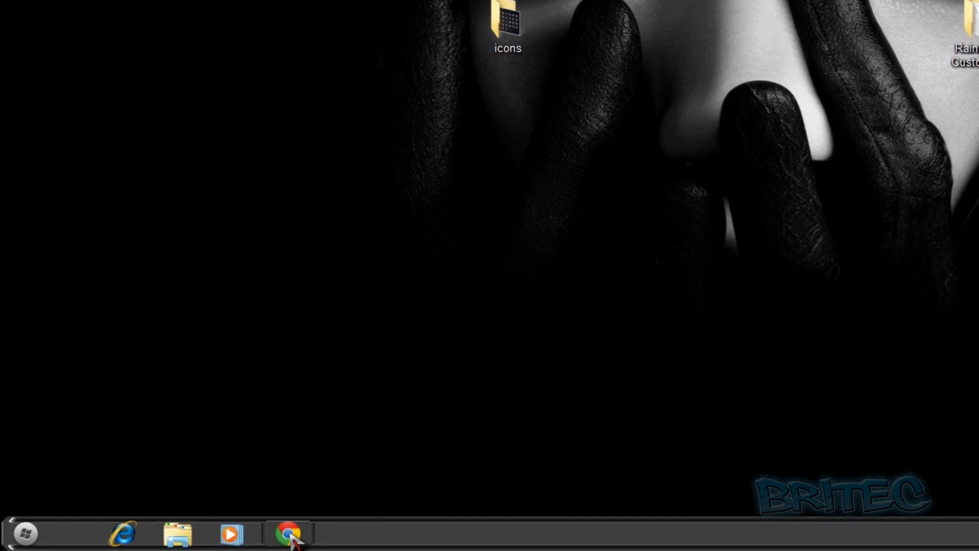
right_click(289, 534)
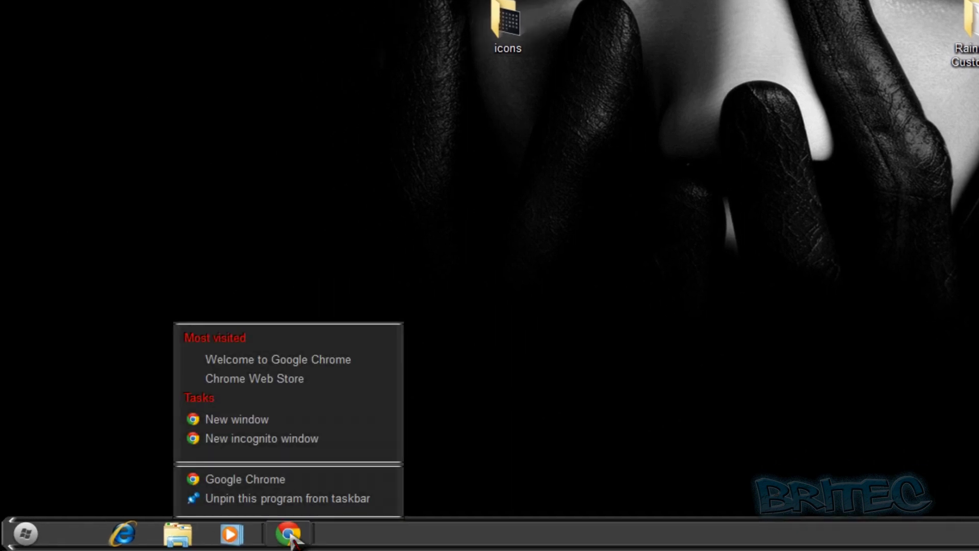
right_click(255, 482)
left_click(321, 462)
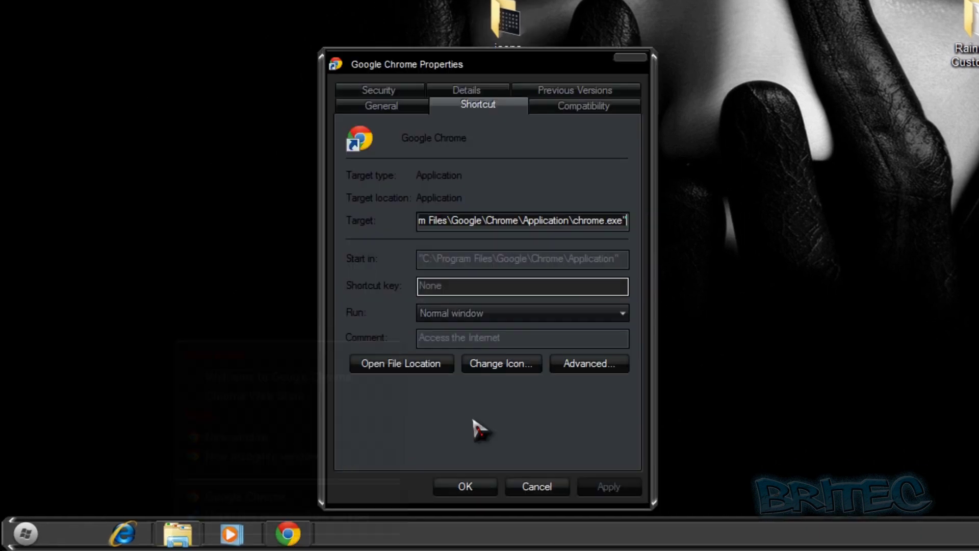
left_click(574, 338)
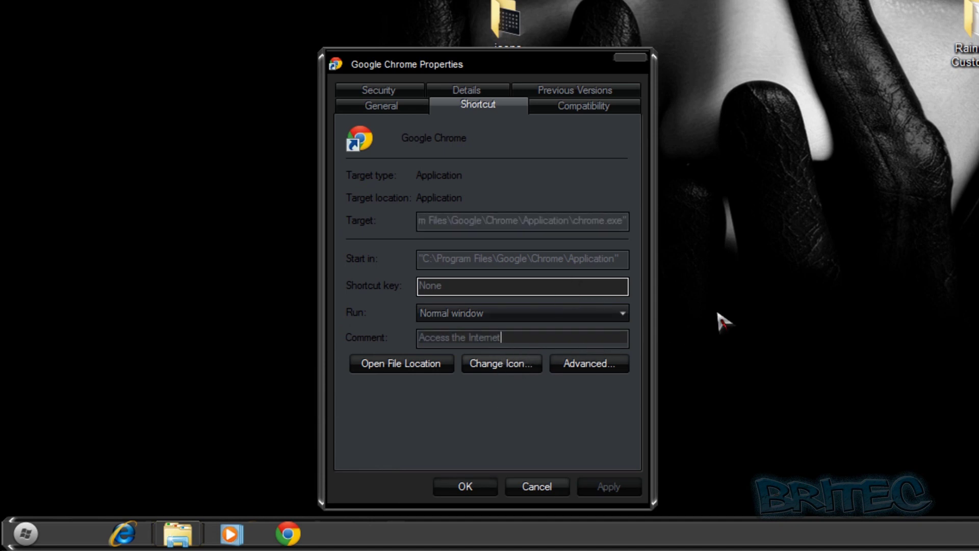
left_click(495, 365)
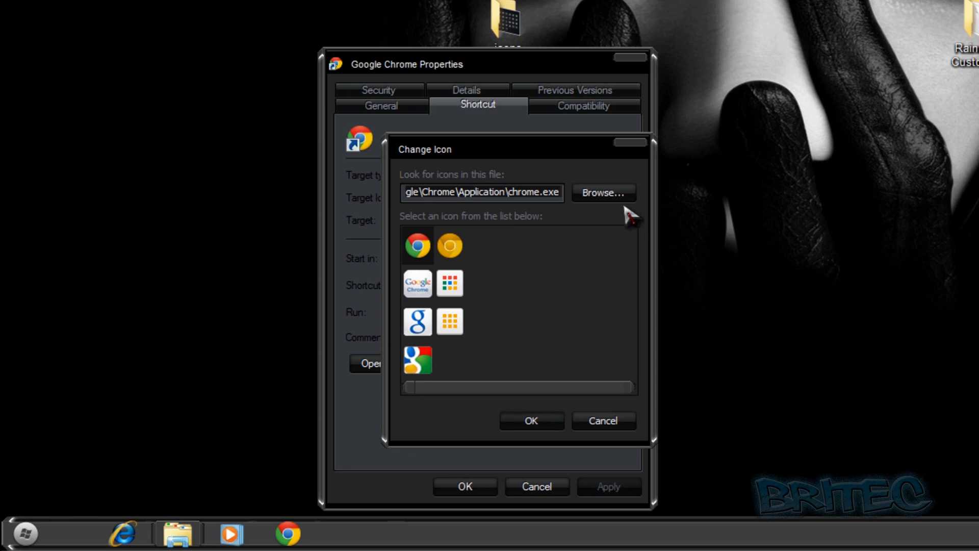
left_click(611, 195)
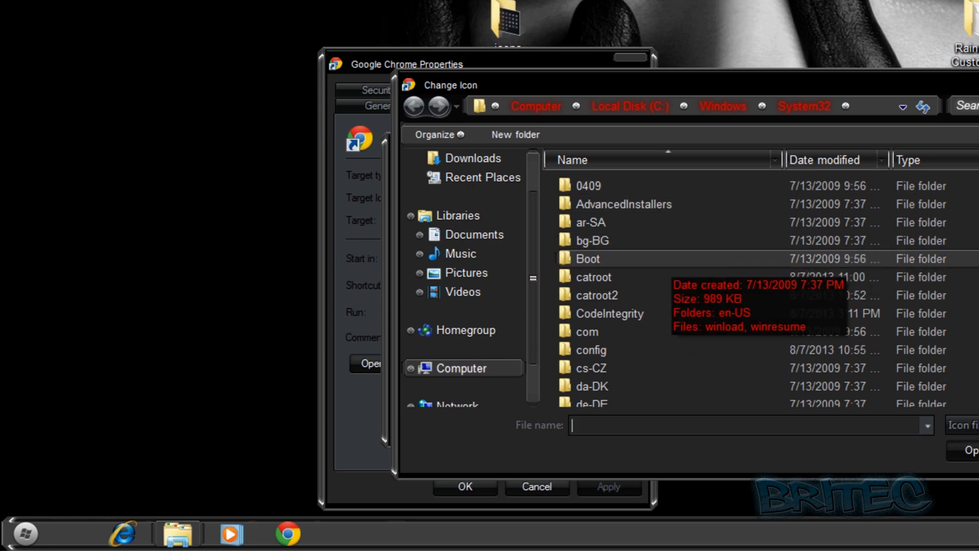
key("Escape")
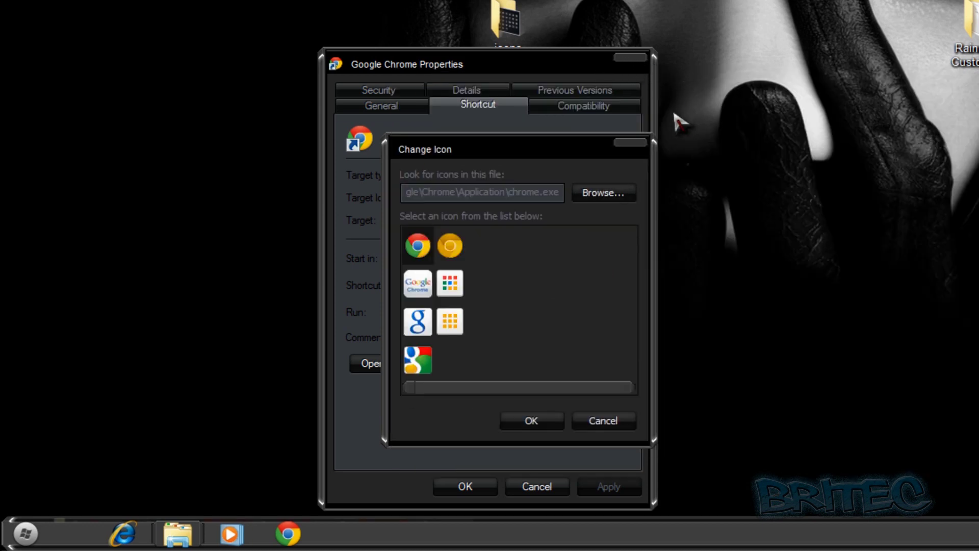
left_click(613, 421)
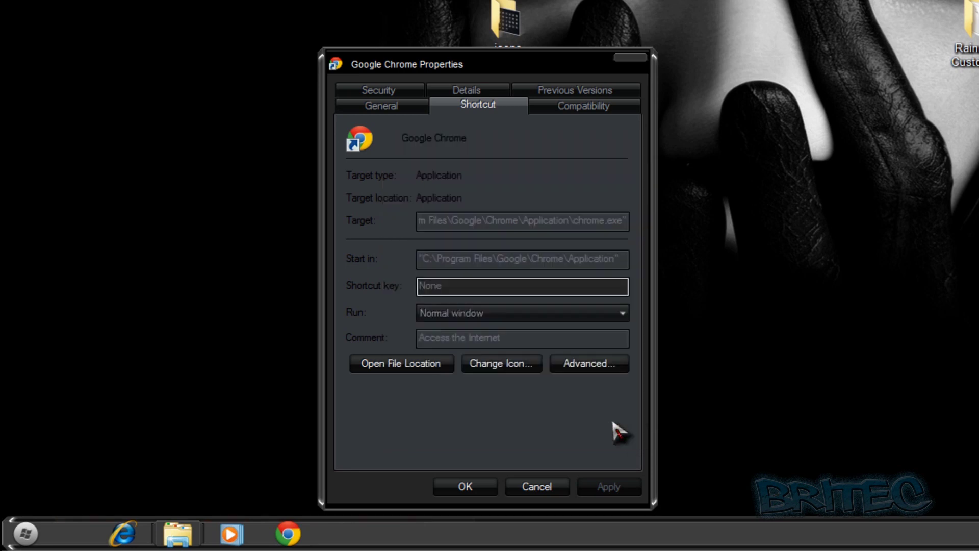
left_click(630, 58)
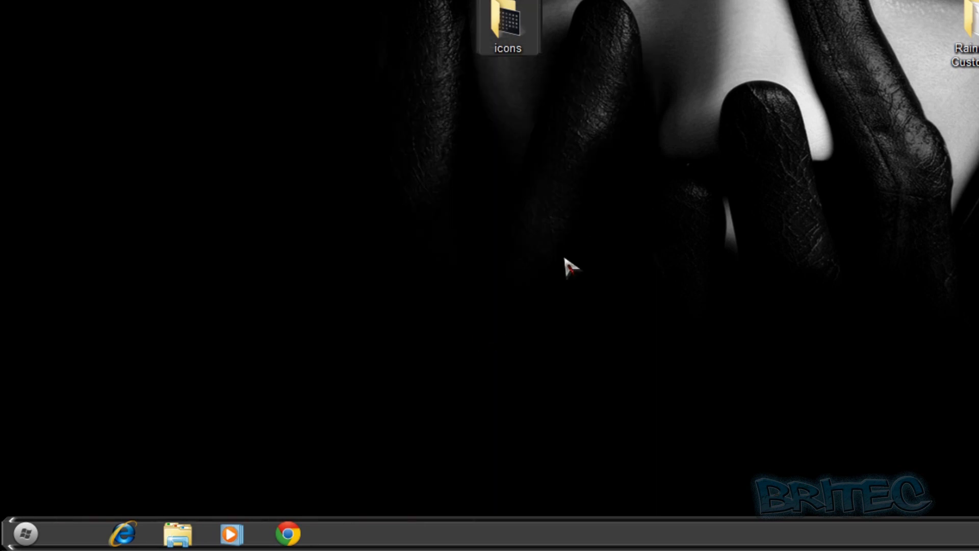
Move the icons folder from the desktop into the Pictures library and close the library window.
right_click(520, 20)
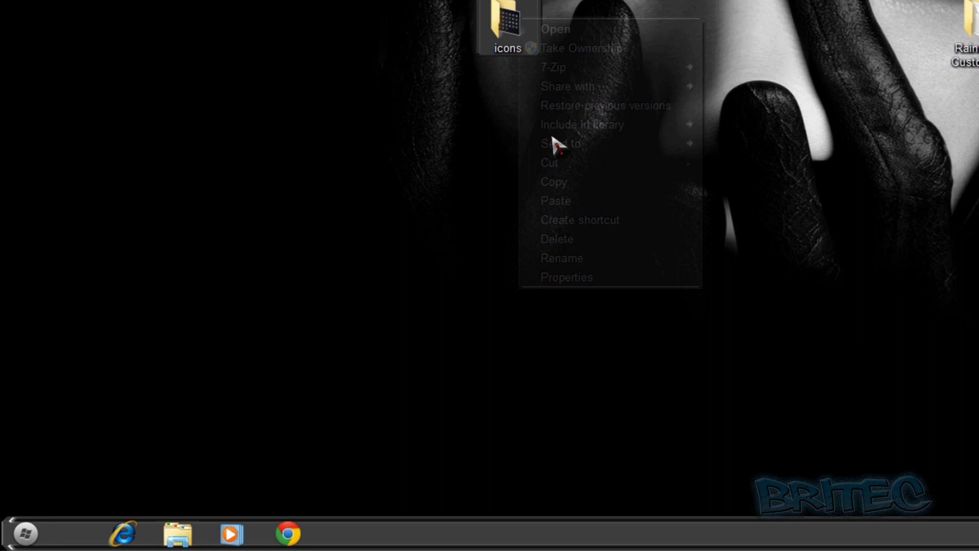
left_click(570, 163)
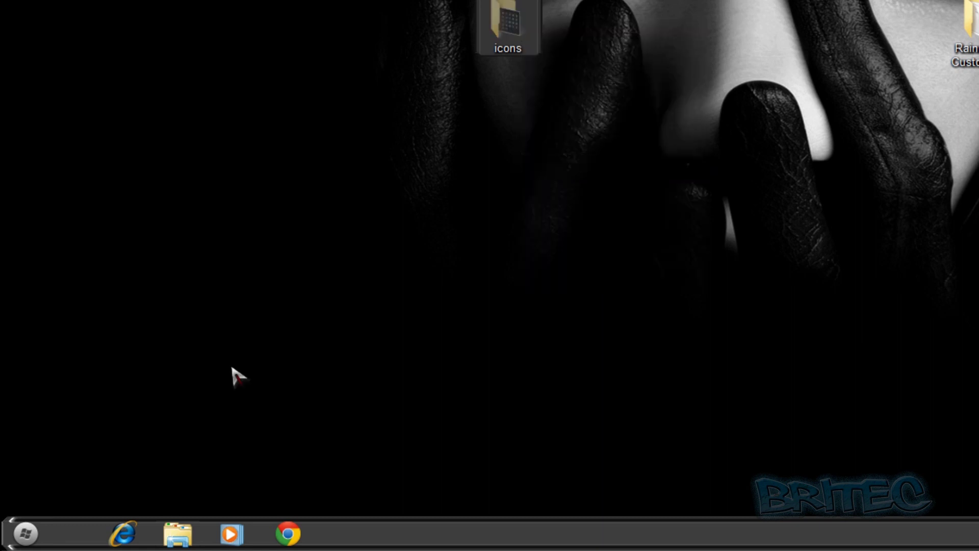
left_click(26, 533)
left_click(251, 242)
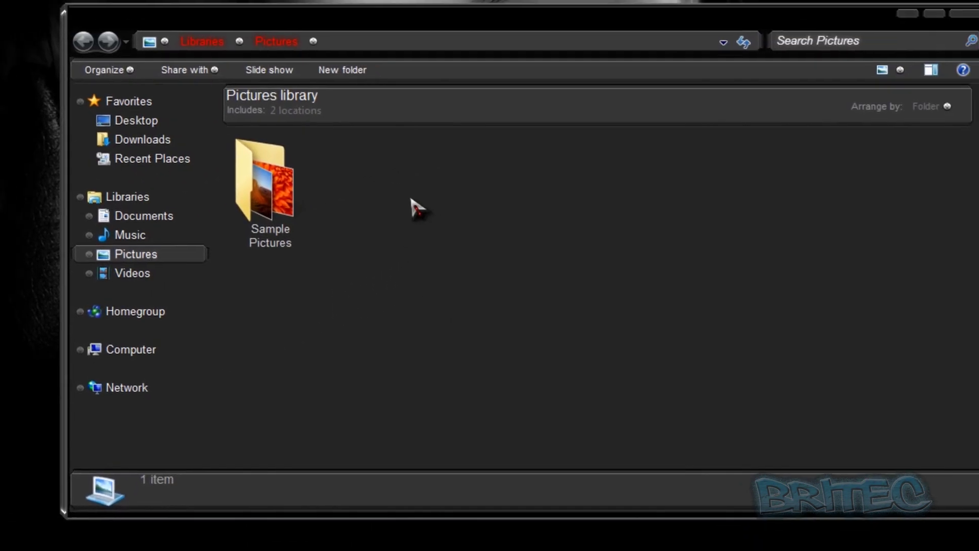
right_click(704, 90)
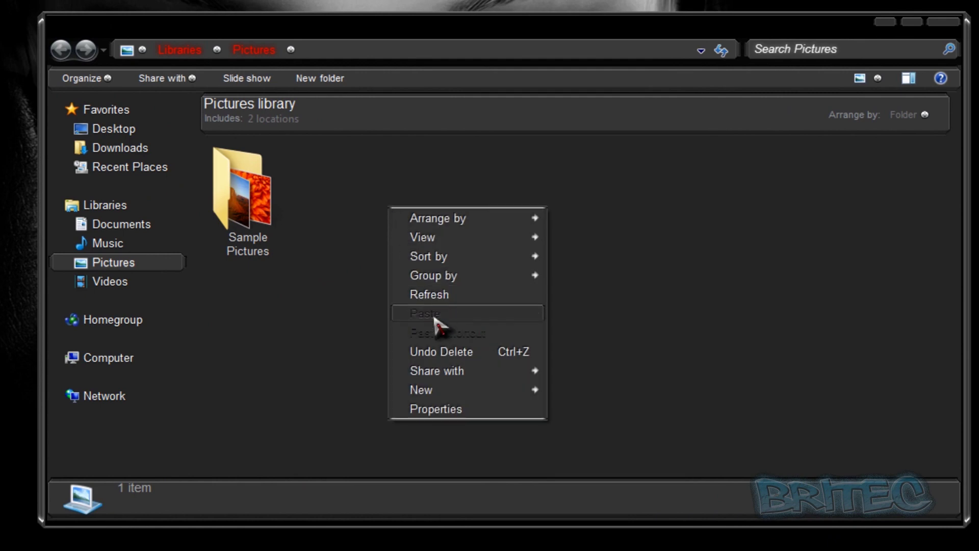
left_click(751, 199)
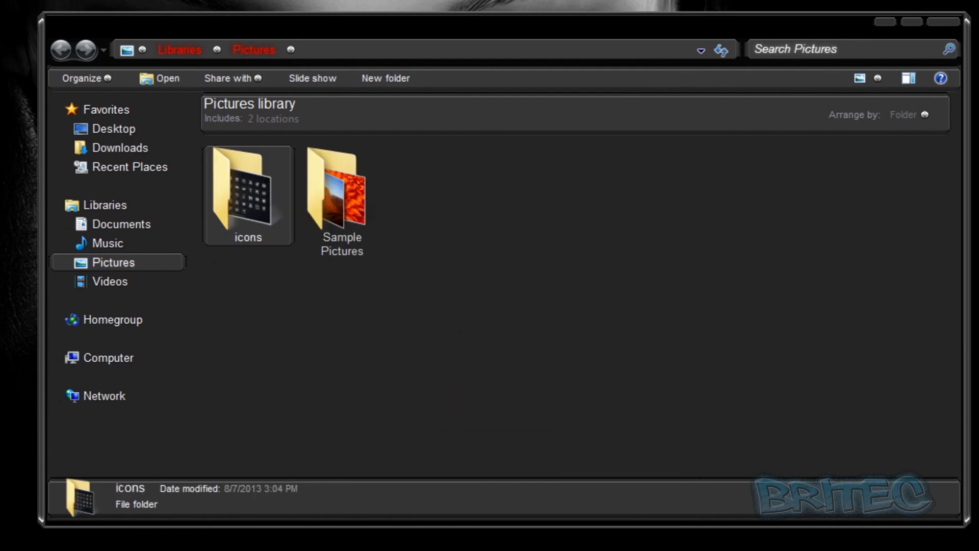
left_click(944, 22)
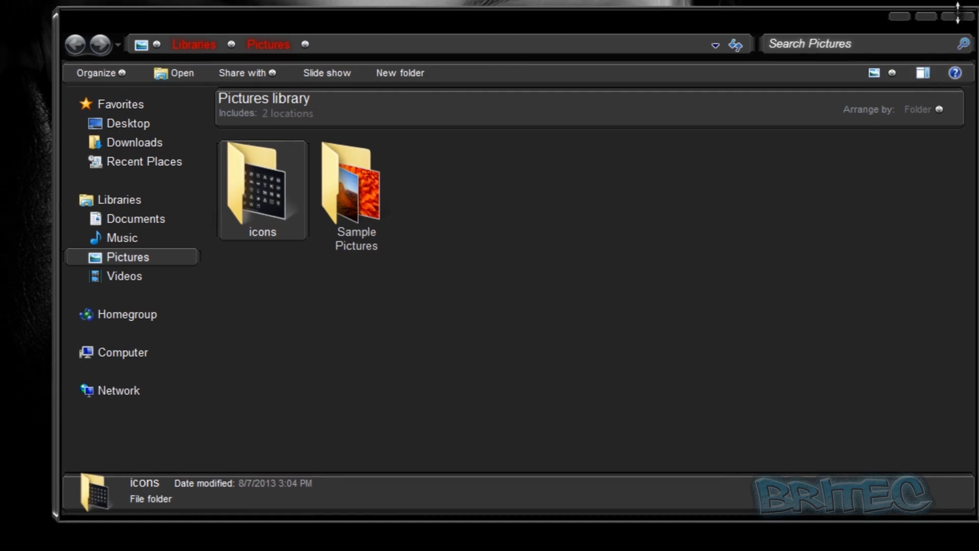
Open the properties of the Google Chrome shortcut pinned to the taskbar and start browsing for a replacement icon file.
right_click(289, 536)
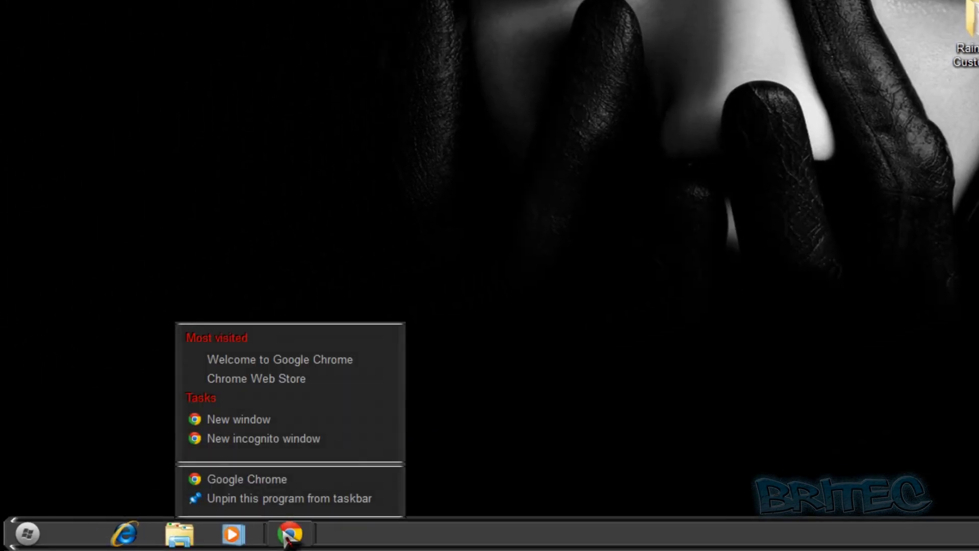
right_click(271, 484)
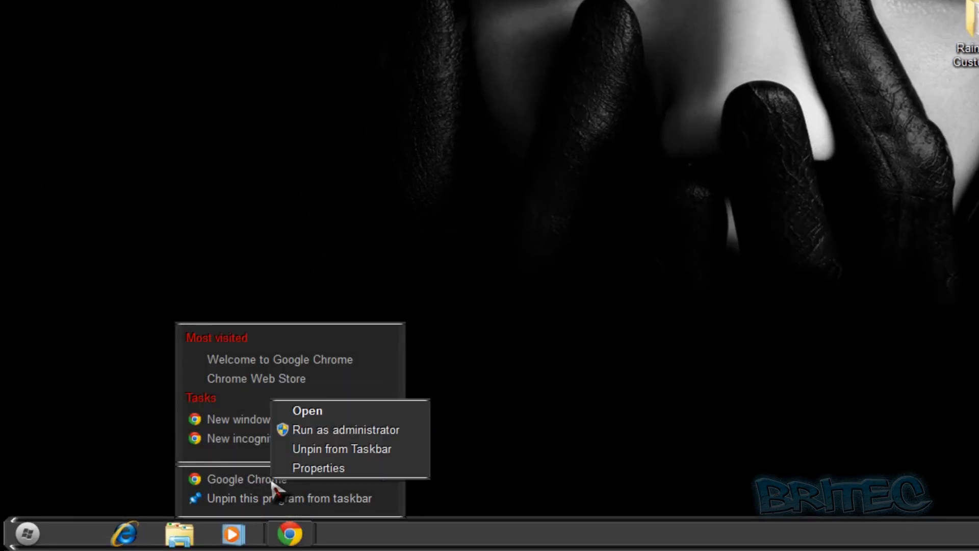
left_click(307, 473)
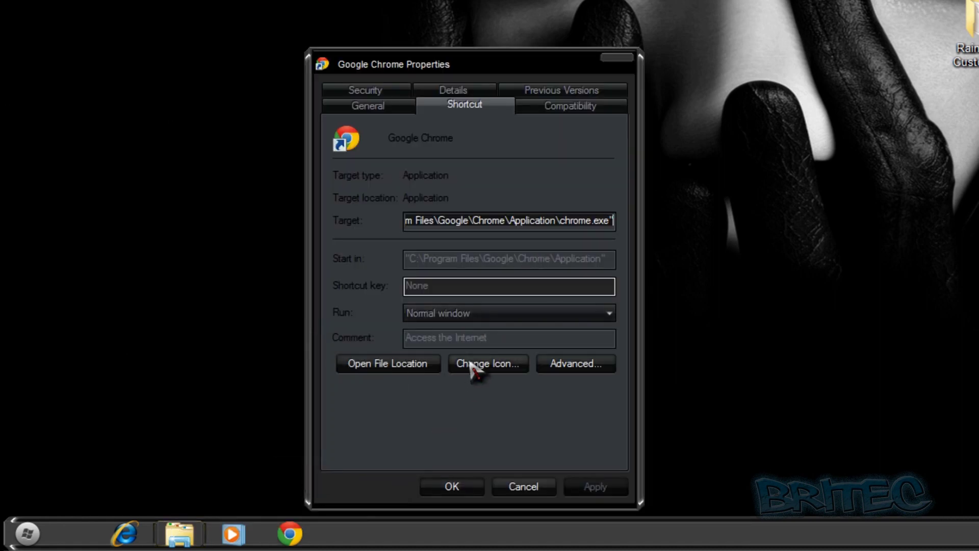
left_click(475, 363)
left_click(583, 196)
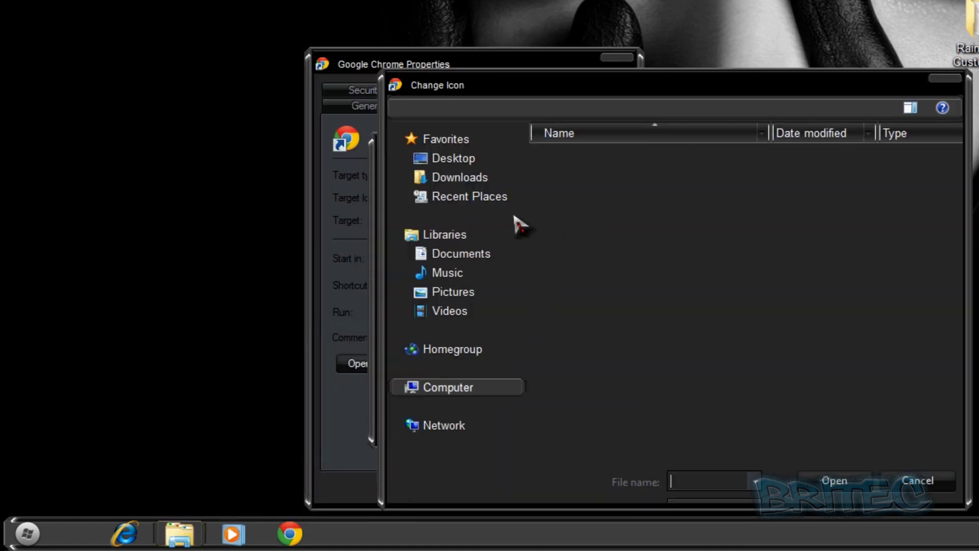
Assign the grey Chrome icon from the ICO folder under Pictures, icons, Quadrates to the shortcut, apply it and close the properties.
left_click(454, 320)
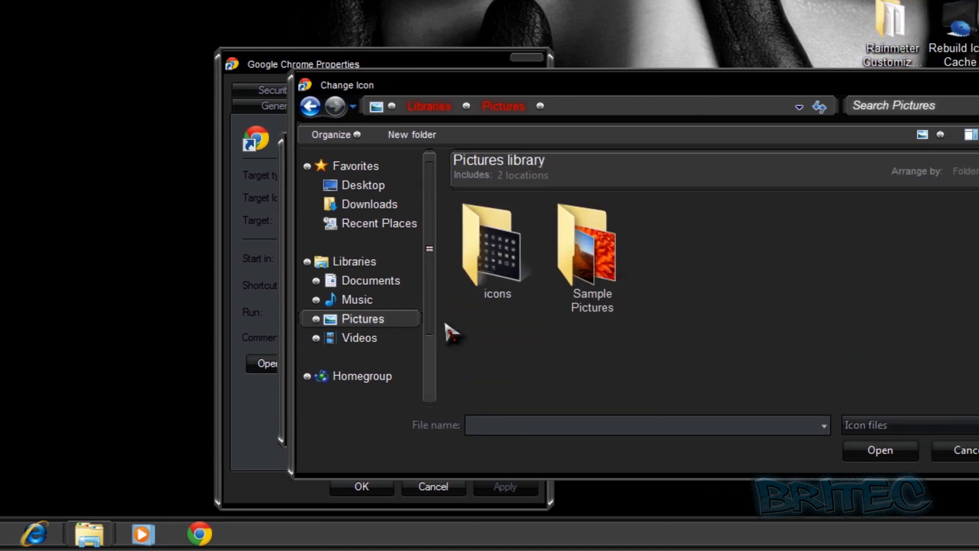
double_click(520, 252)
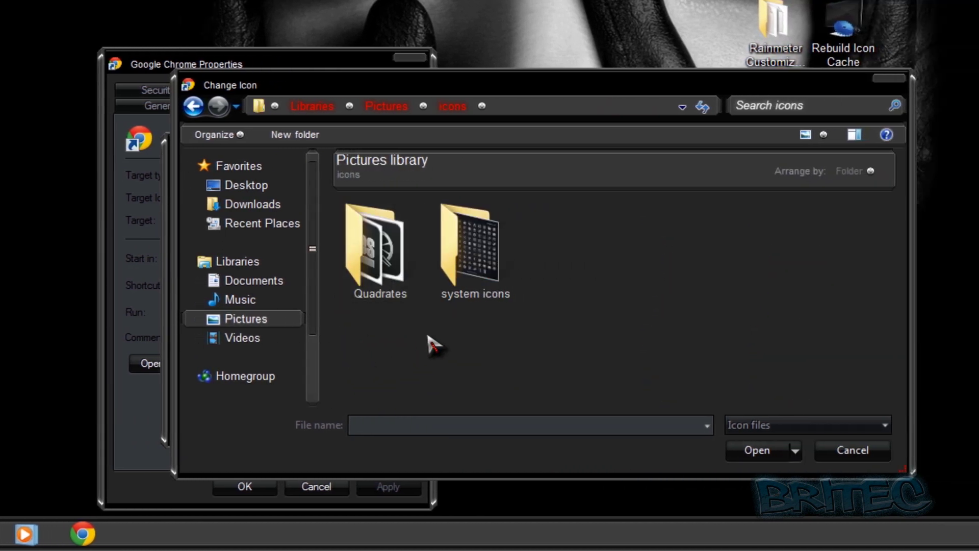
double_click(382, 265)
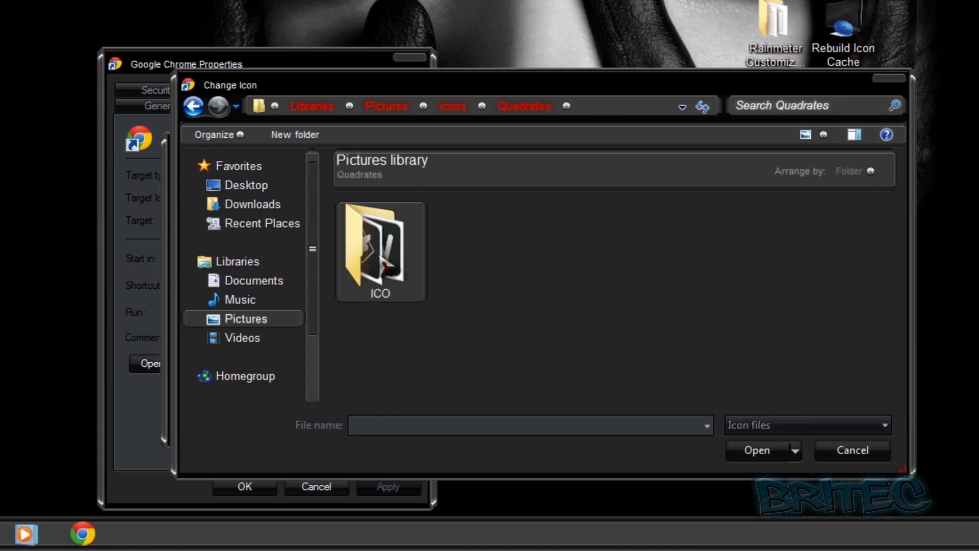
double_click(386, 269)
left_click(718, 255)
left_click(752, 448)
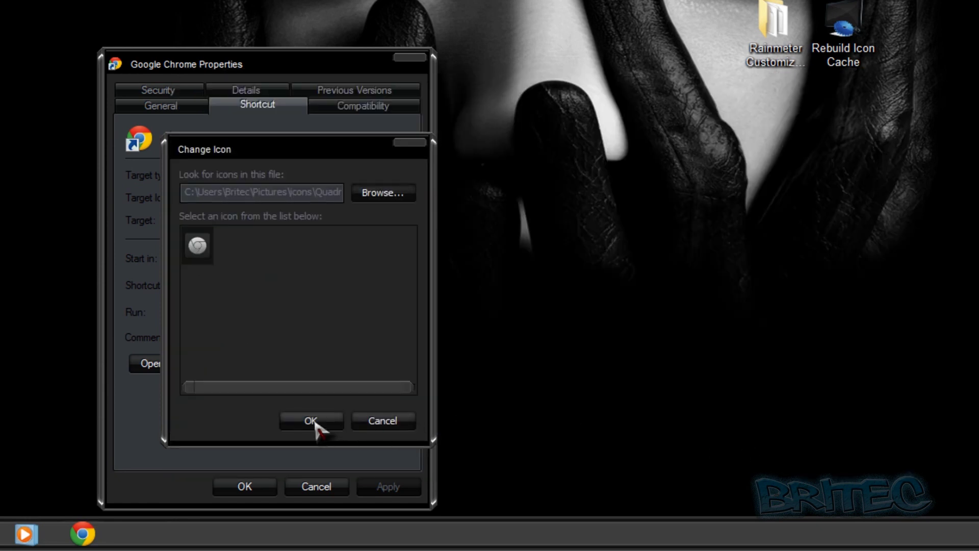
left_click(311, 421)
left_click(389, 487)
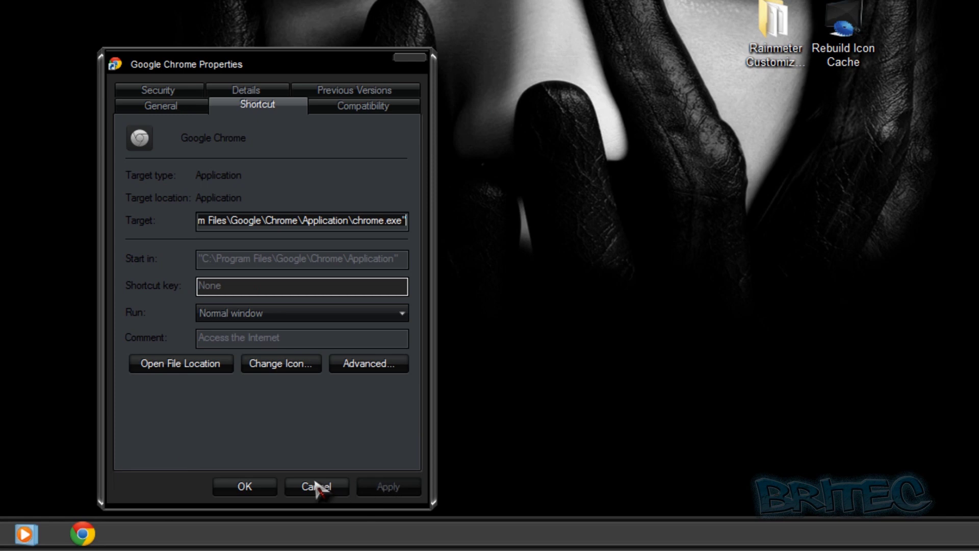
left_click(258, 493)
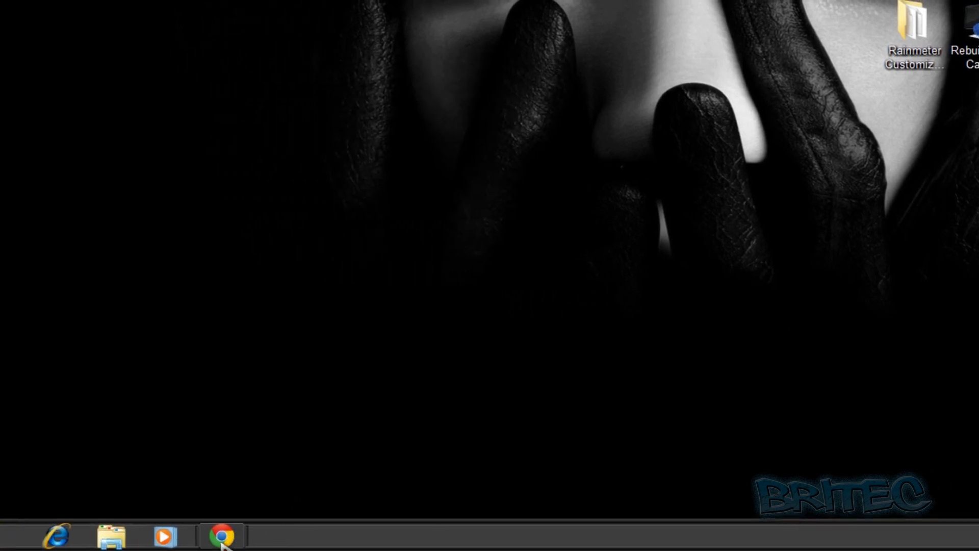
Open the properties of the Windows Media Player shortcut pinned to the taskbar and start browsing for a replacement icon file.
right_click(230, 537)
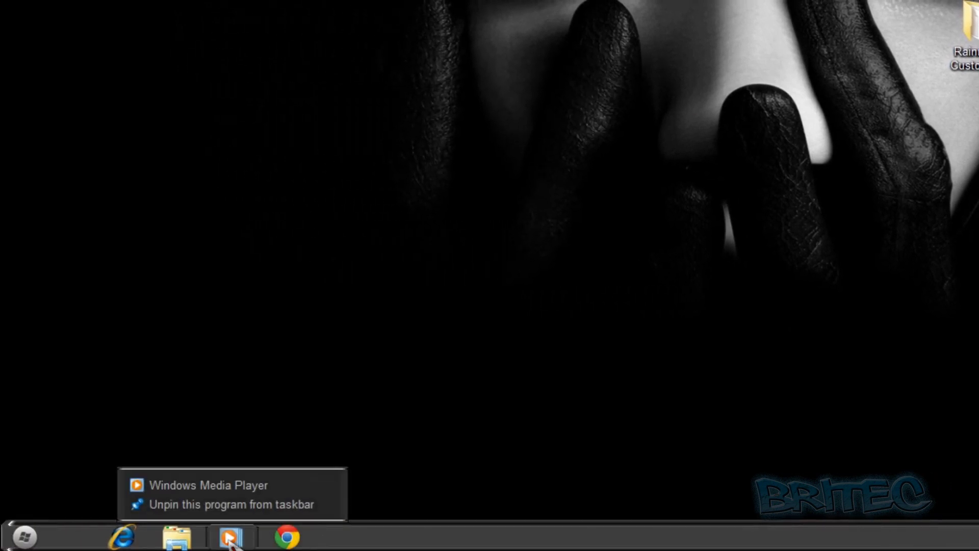
right_click(223, 487)
left_click(257, 470)
left_click(430, 371)
left_click(545, 200)
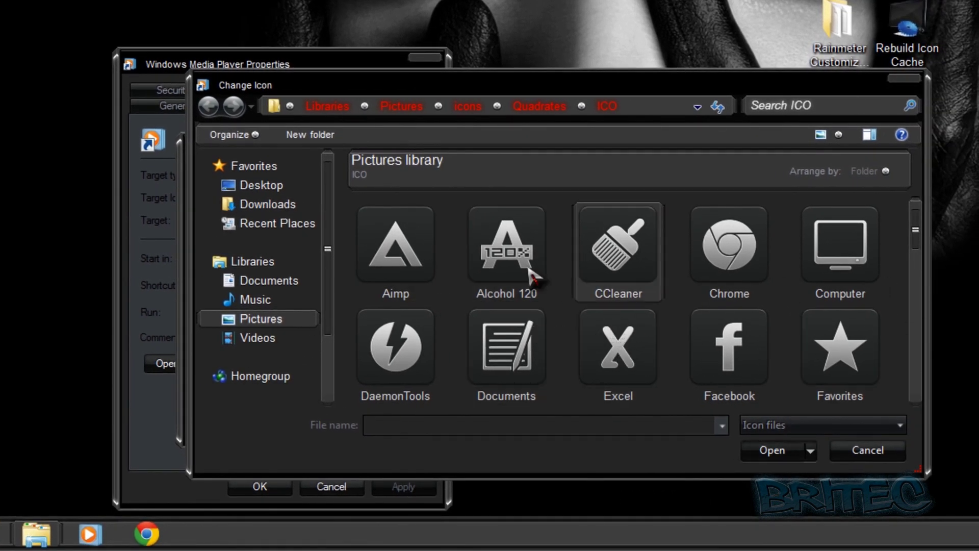
Assign the WMP icon from the ico folder under Pictures, icons, system icons, Quadrates to the shortcut, apply it and close the properties.
left_click(244, 326)
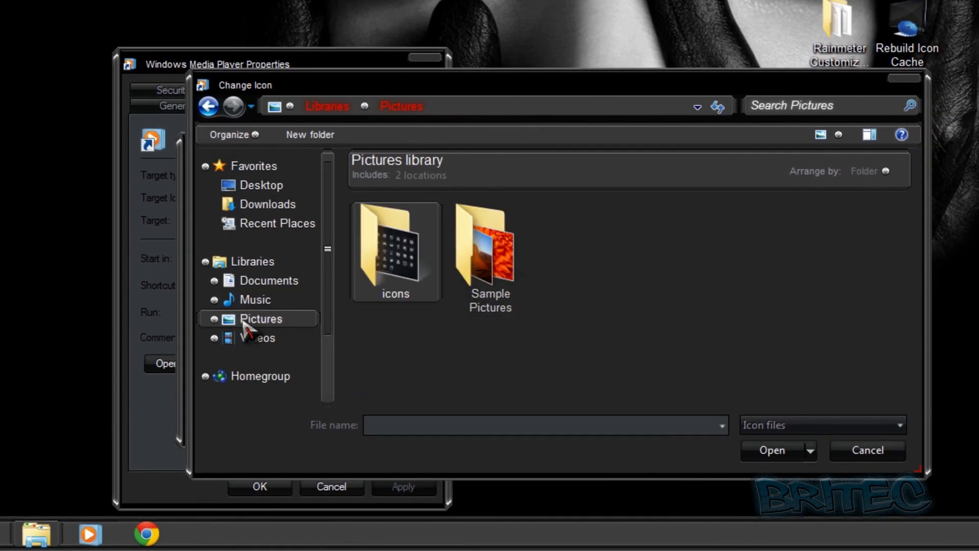
double_click(421, 275)
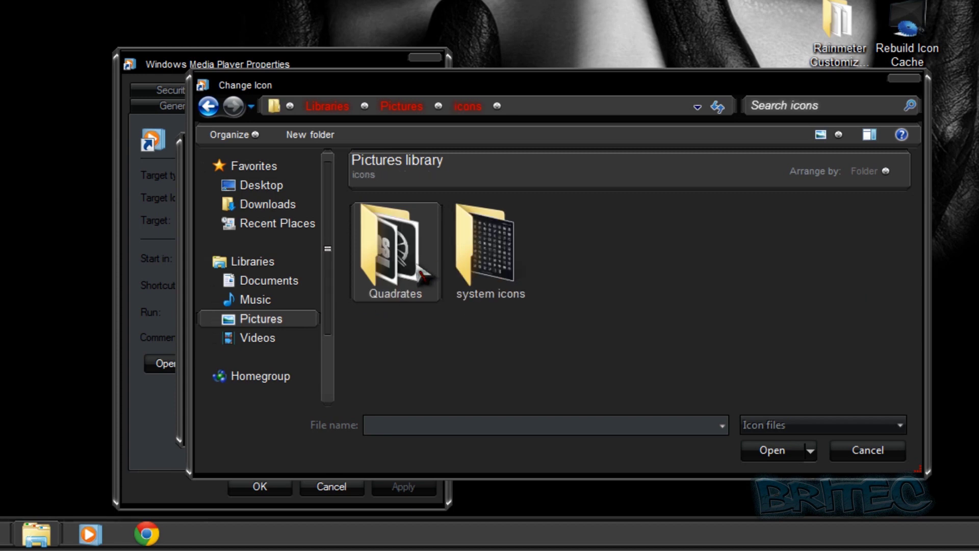
double_click(489, 268)
double_click(419, 264)
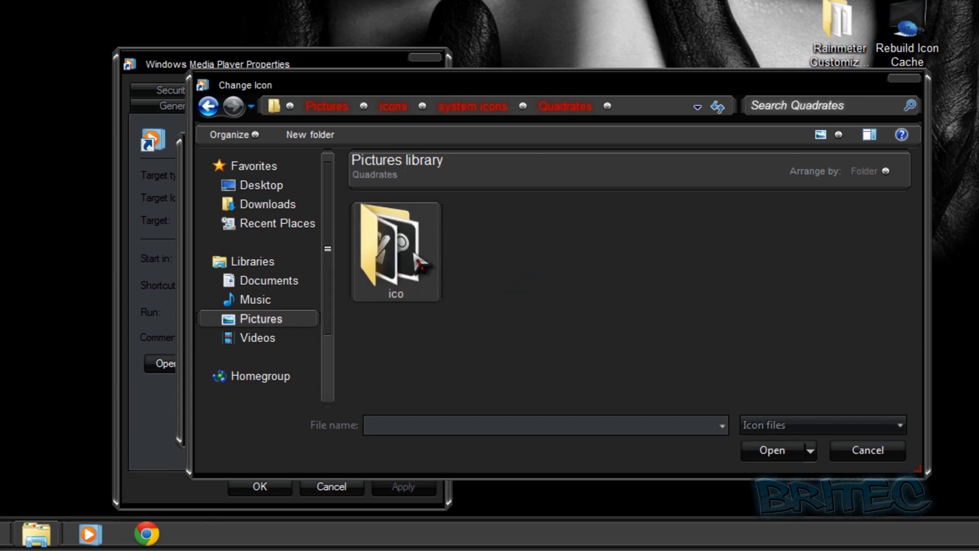
double_click(418, 263)
left_click_drag(915, 219, 931, 393)
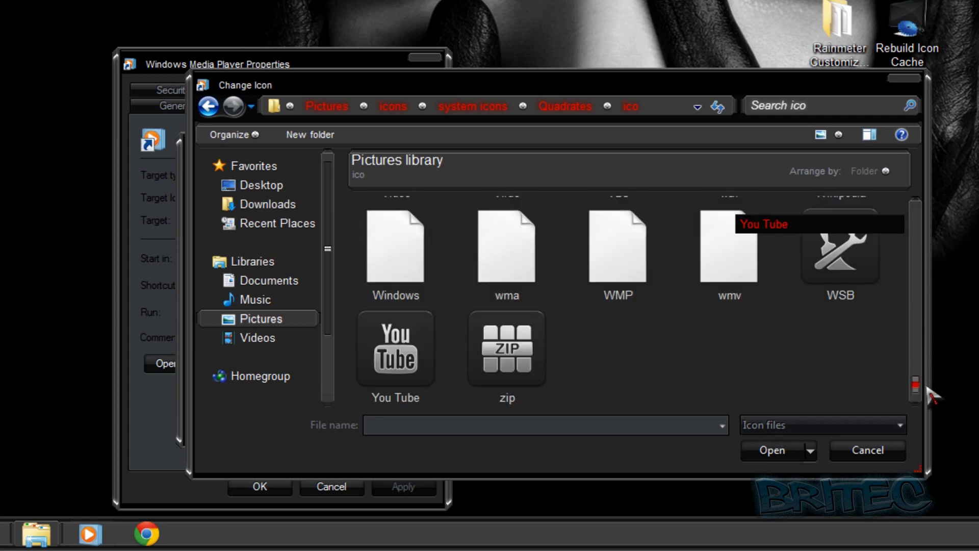
left_click(618, 244)
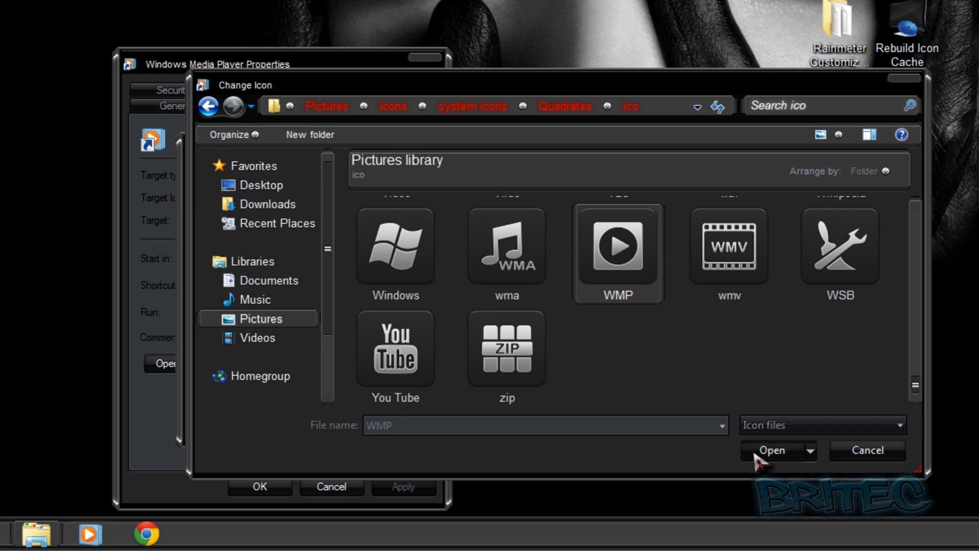
left_click(770, 450)
left_click(359, 427)
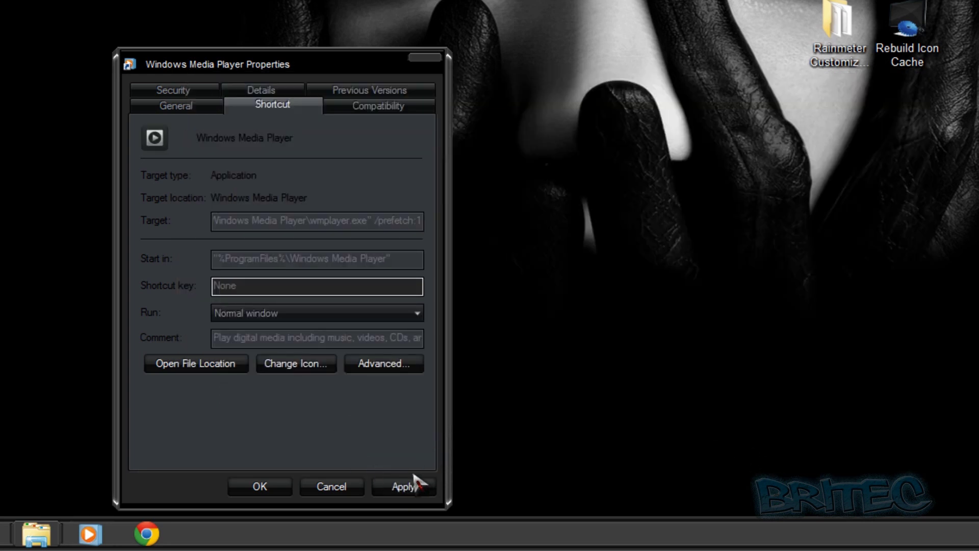
left_click(422, 488)
left_click(258, 486)
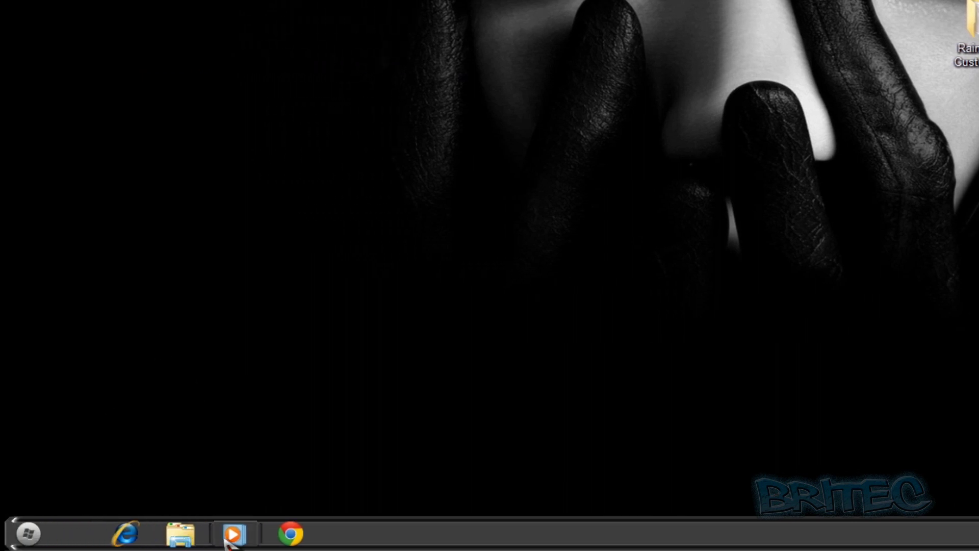
Open the properties of the Internet Explorer shortcut pinned to the taskbar and start browsing for a replacement icon file.
right_click(128, 538)
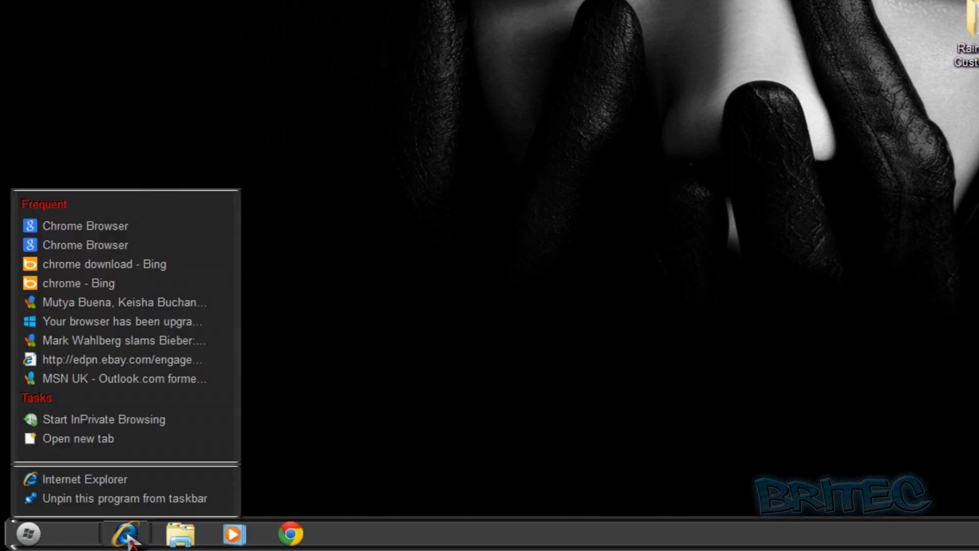
right_click(100, 480)
left_click(146, 462)
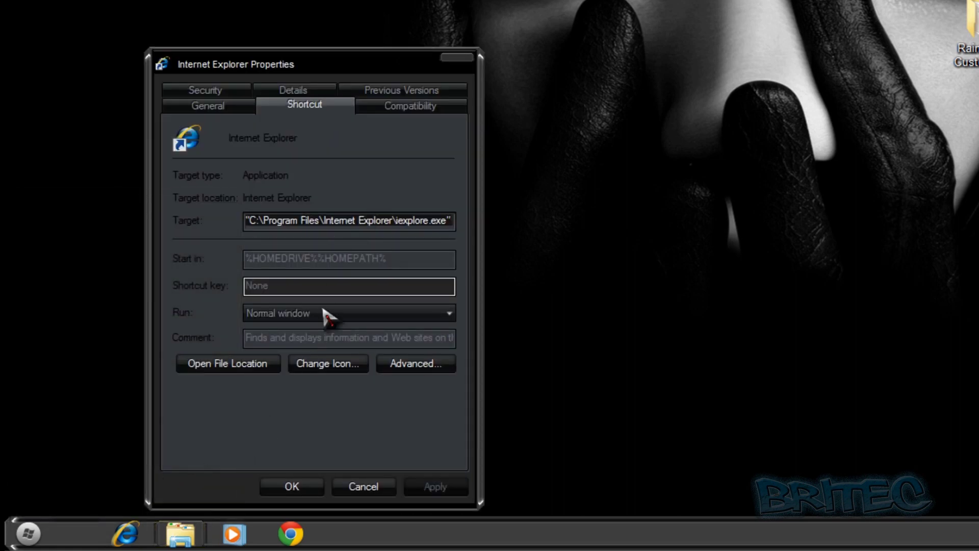
left_click(324, 365)
left_click(427, 193)
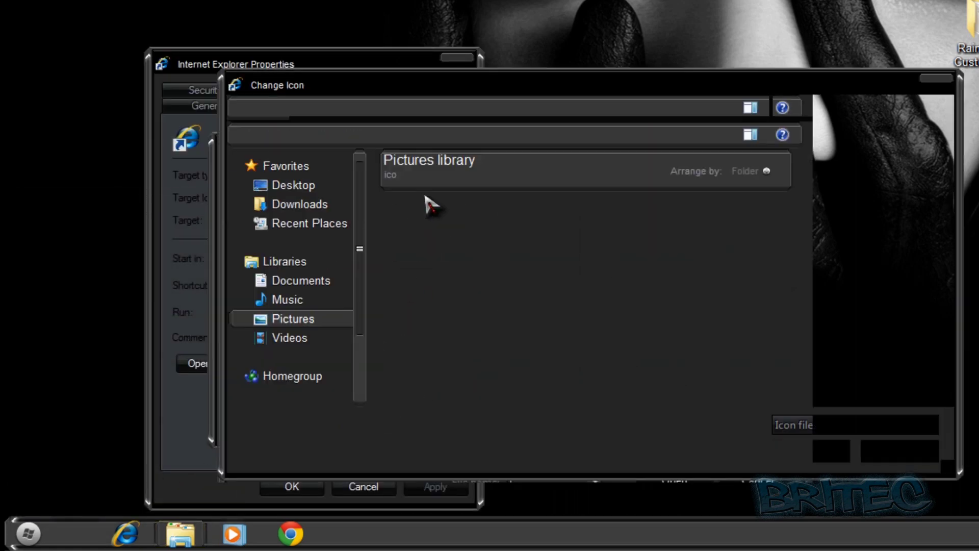
Assign the IE icon from the ICO folder under Pictures, icons, Quadrates to the Internet Explorer shortcut and confirm the properties.
left_click(277, 321)
double_click(428, 268)
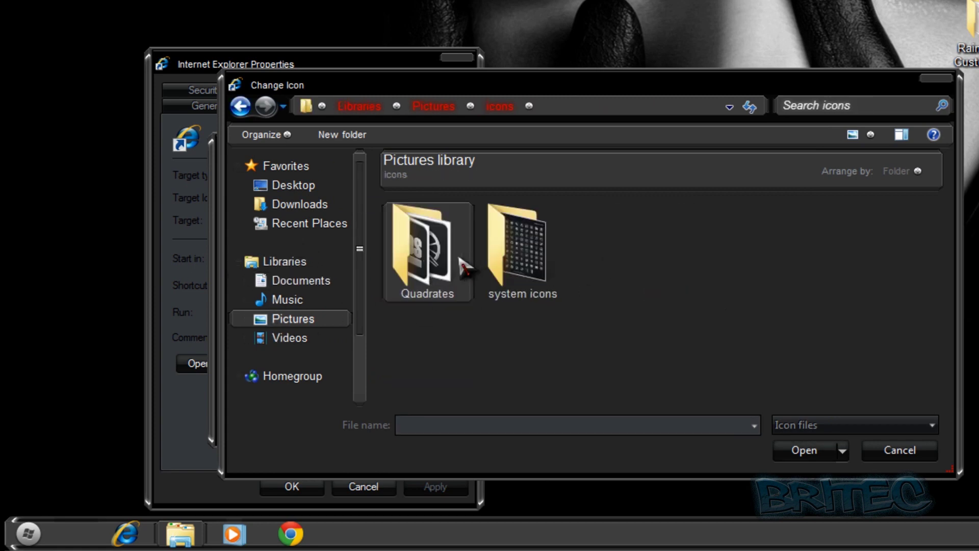
double_click(428, 268)
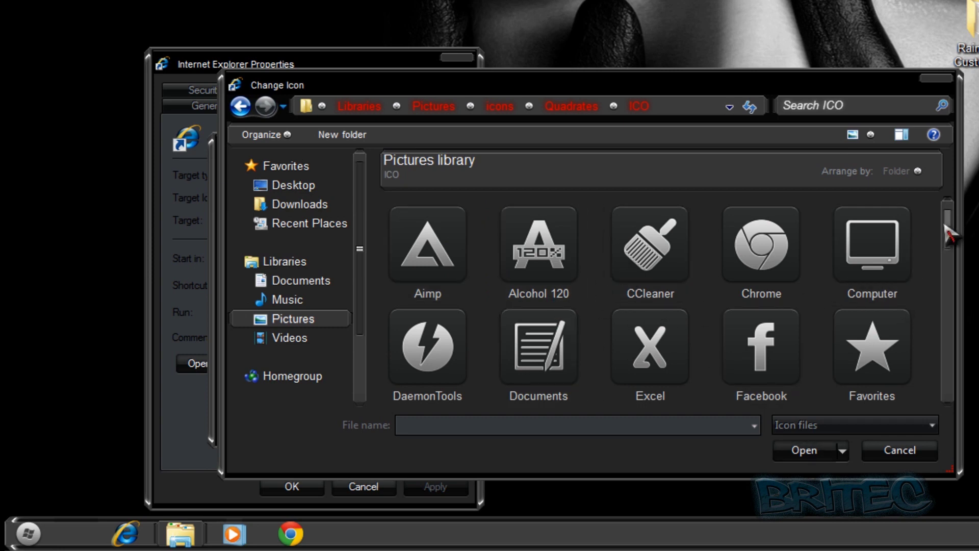
scroll(949, 235, "down", 3)
left_click(448, 339)
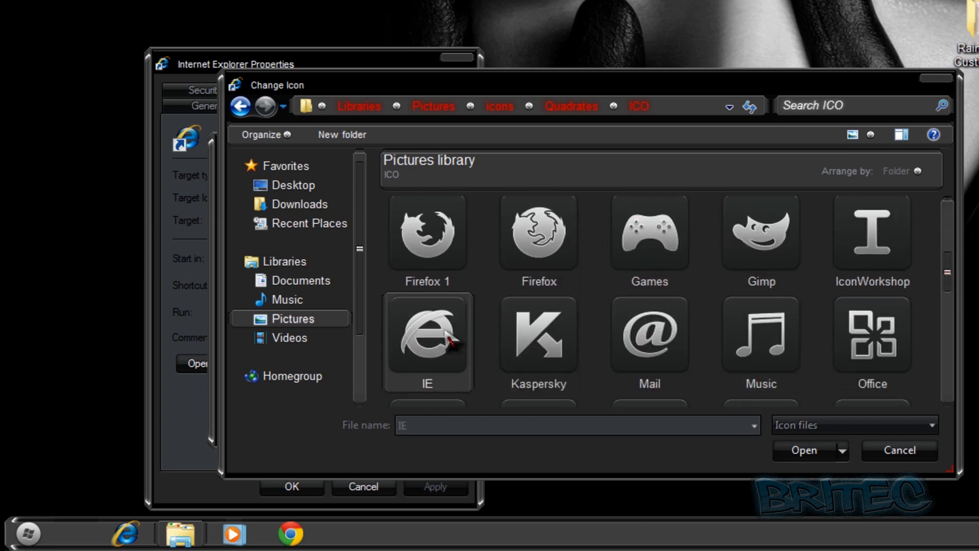
left_click(817, 454)
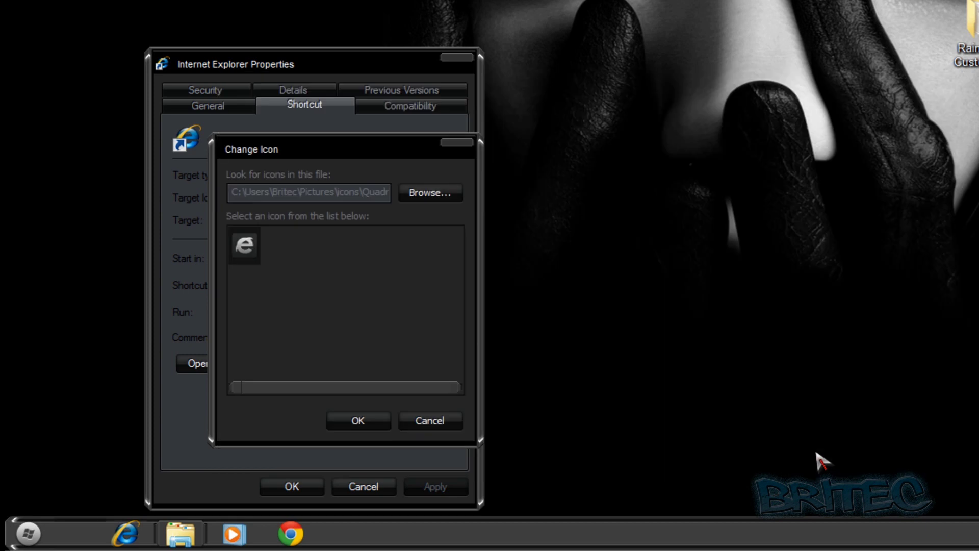
left_click(355, 421)
left_click(314, 480)
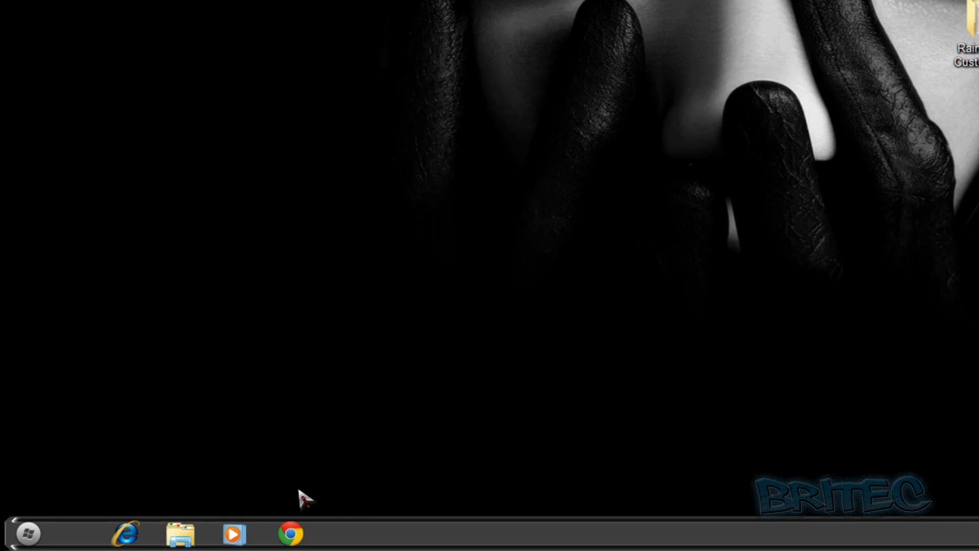
right_click(188, 533)
left_click(246, 505)
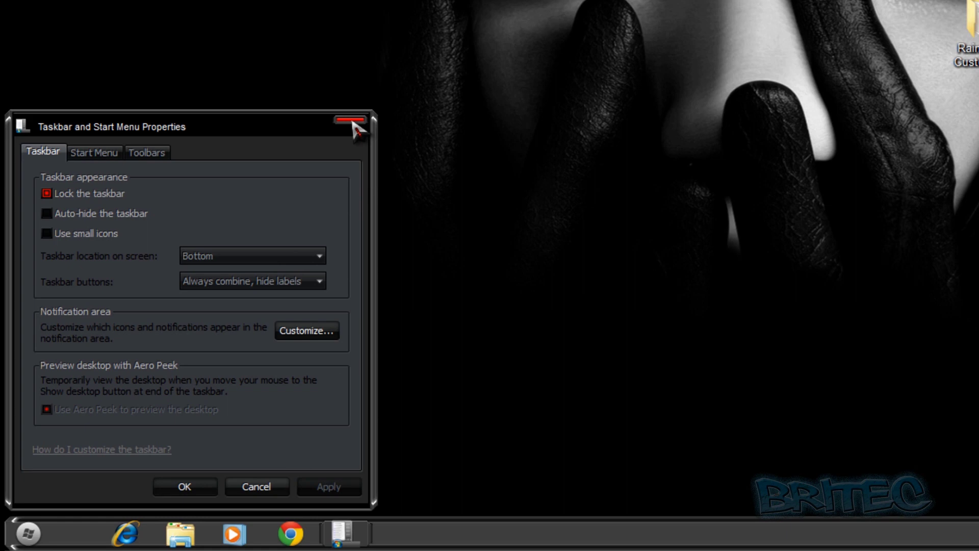
left_click(372, 124)
Unpin Windows Explorer from the taskbar.
right_click(189, 539)
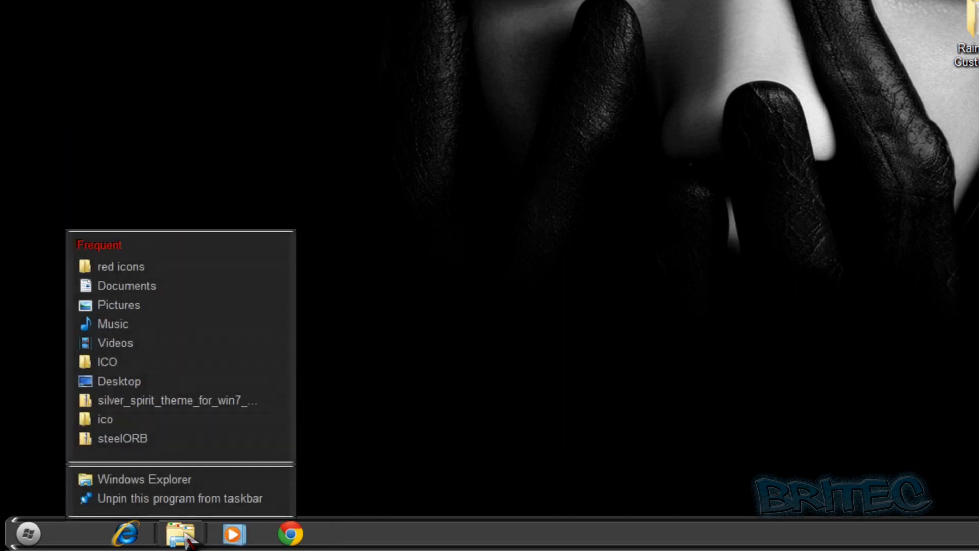
left_click(160, 499)
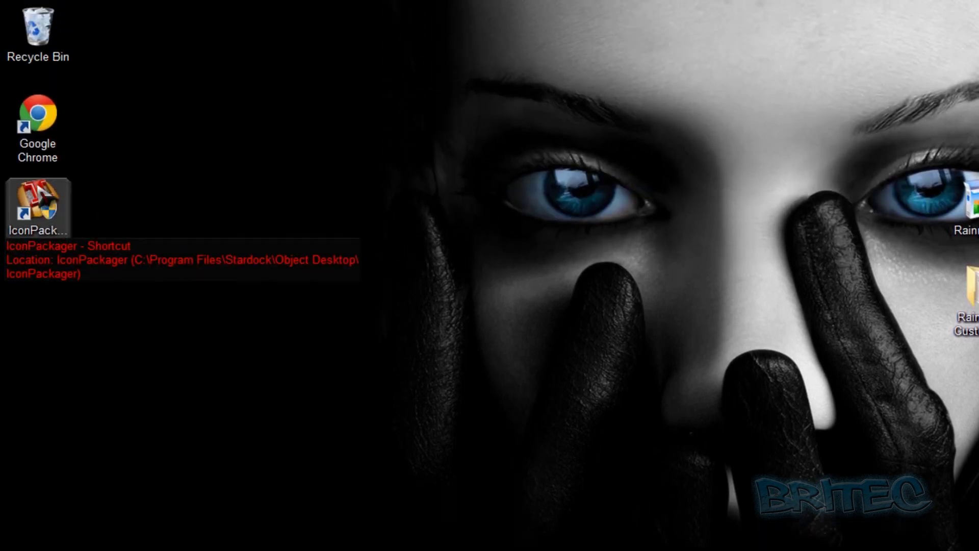
Delete the IconPackager shortcut from the desktop and confirm the deletion.
right_click(39, 194)
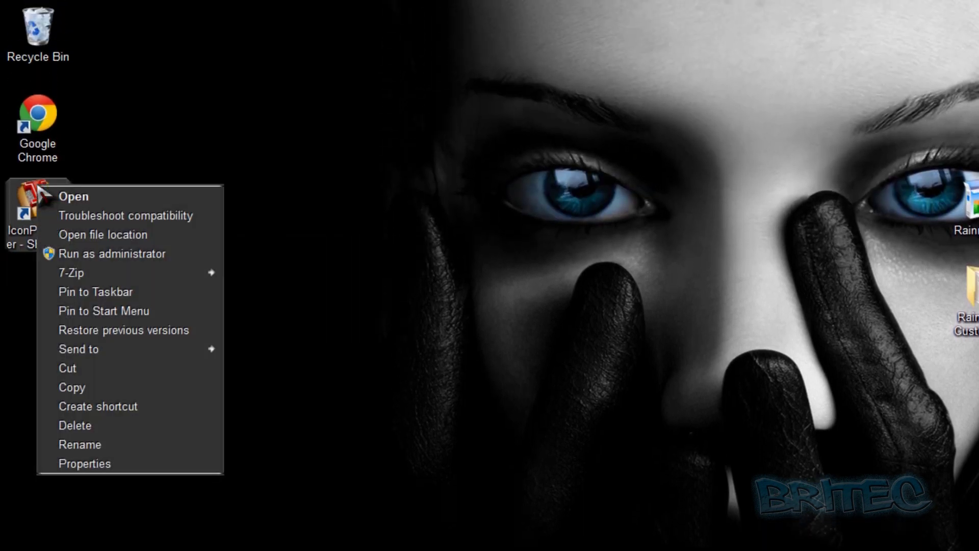
left_click(87, 425)
left_click(823, 499)
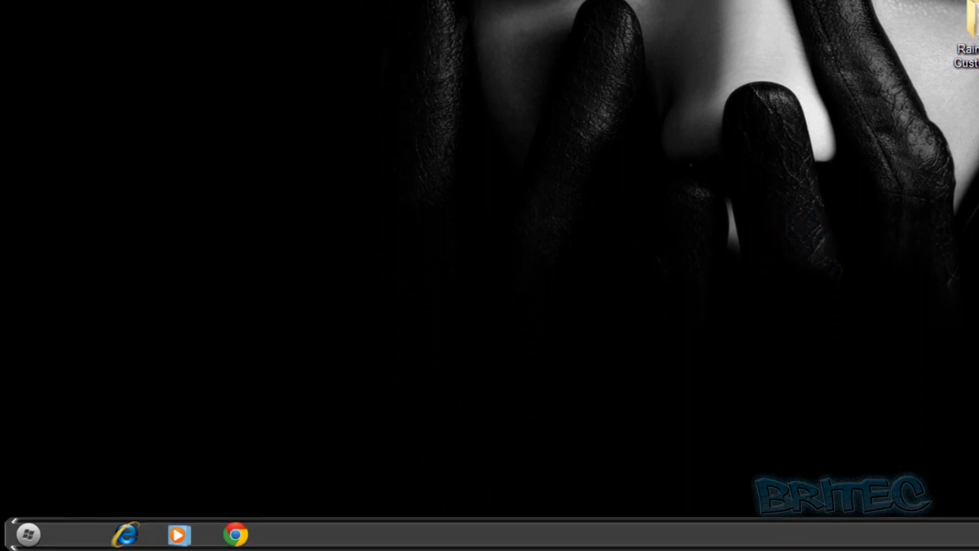
Show the Computer icon from the Start menu's places list on the desktop.
left_click(20, 533)
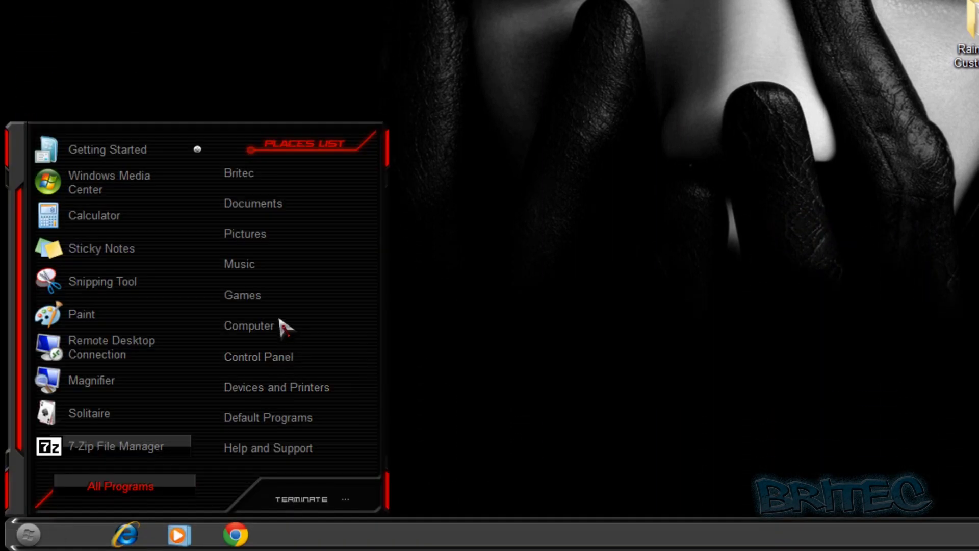
right_click(243, 331)
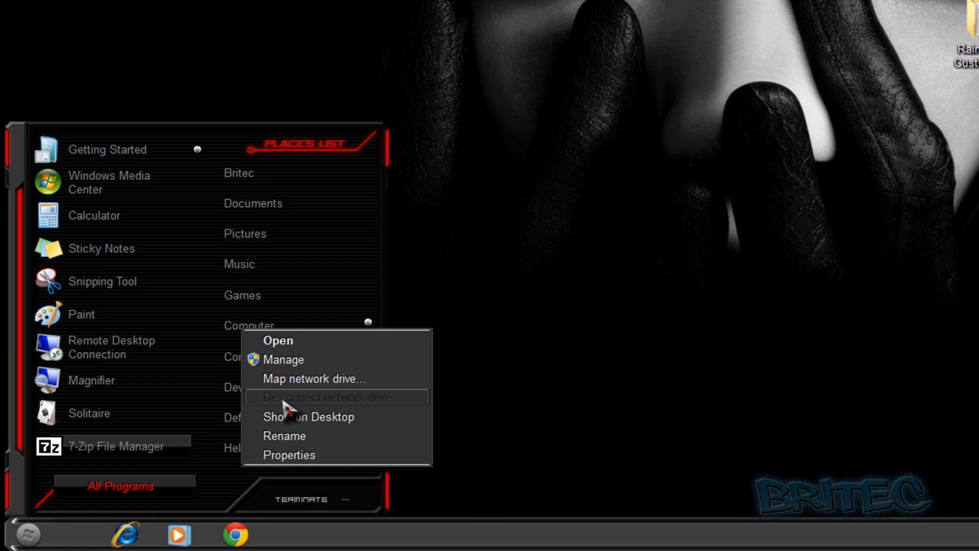
left_click(300, 417)
left_click(389, 28)
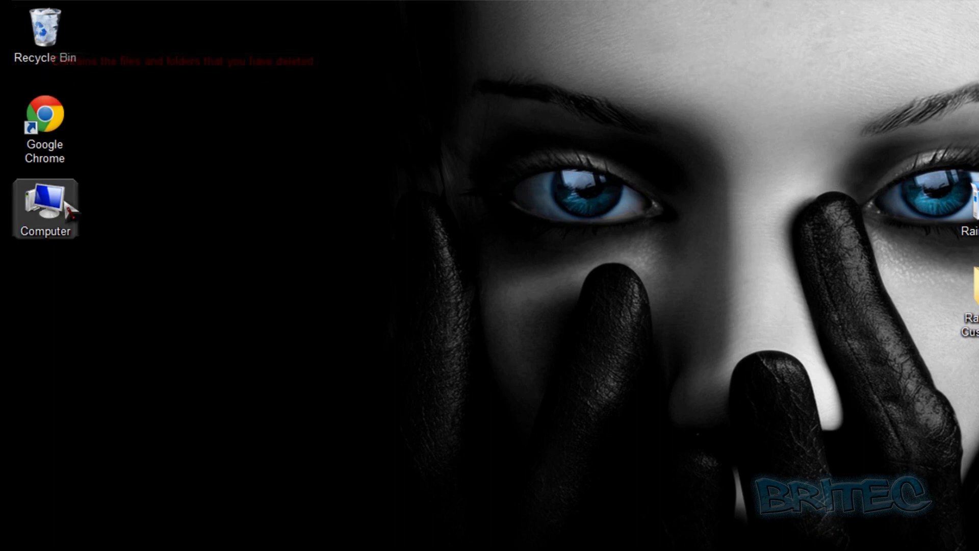
Open the desktop icon settings from the Personalization window, then close that window, leaving the settings dialog open.
right_click(487, 348)
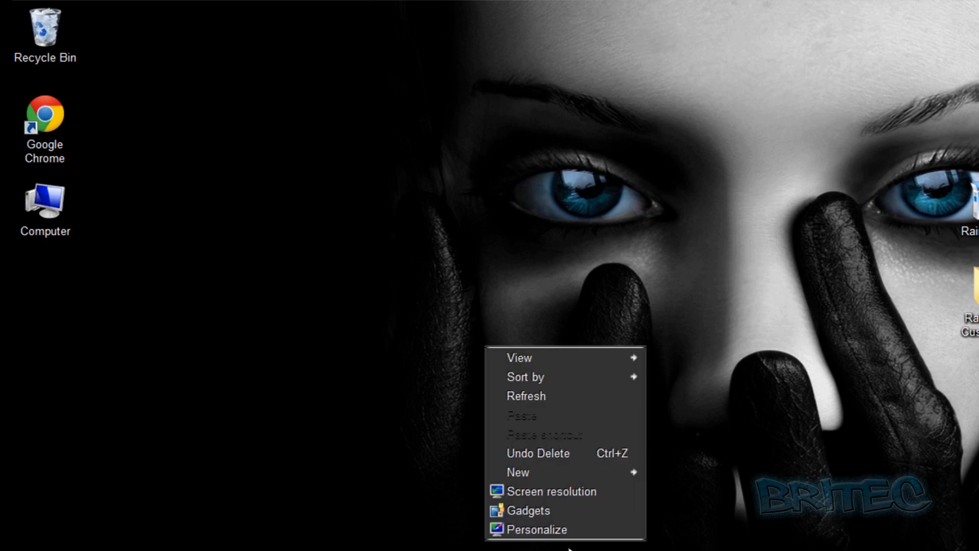
left_click(564, 531)
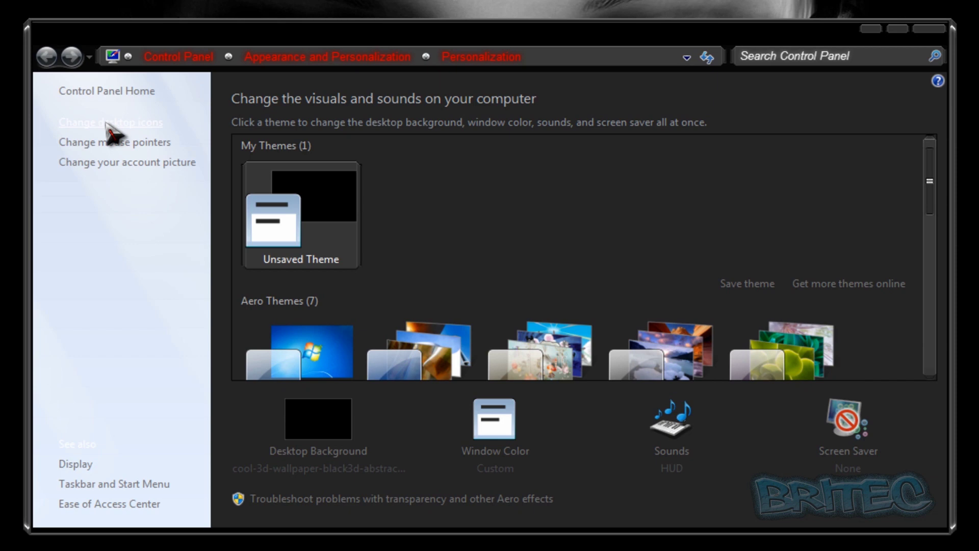
left_click(106, 123)
left_click_drag(193, 102, 296, 82)
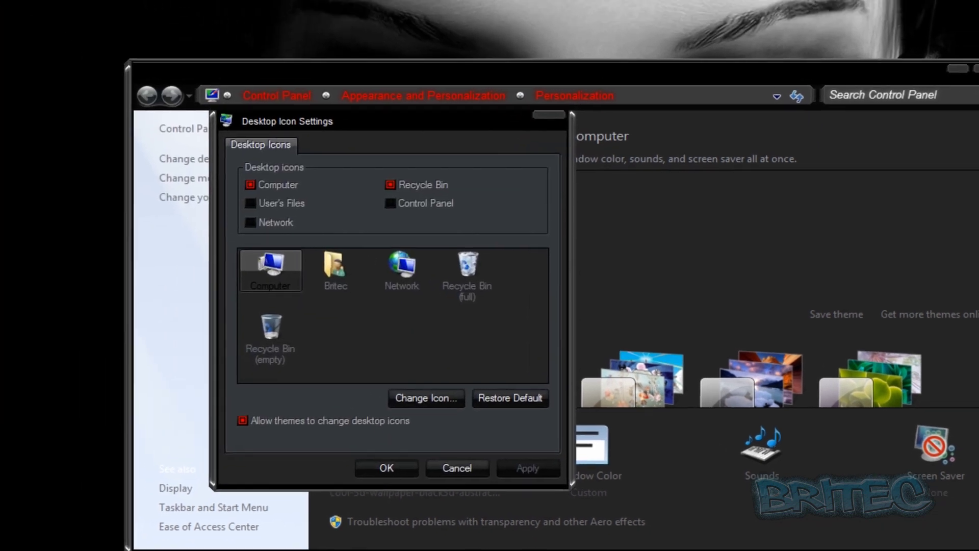
left_click(938, 29)
left_click(172, 299)
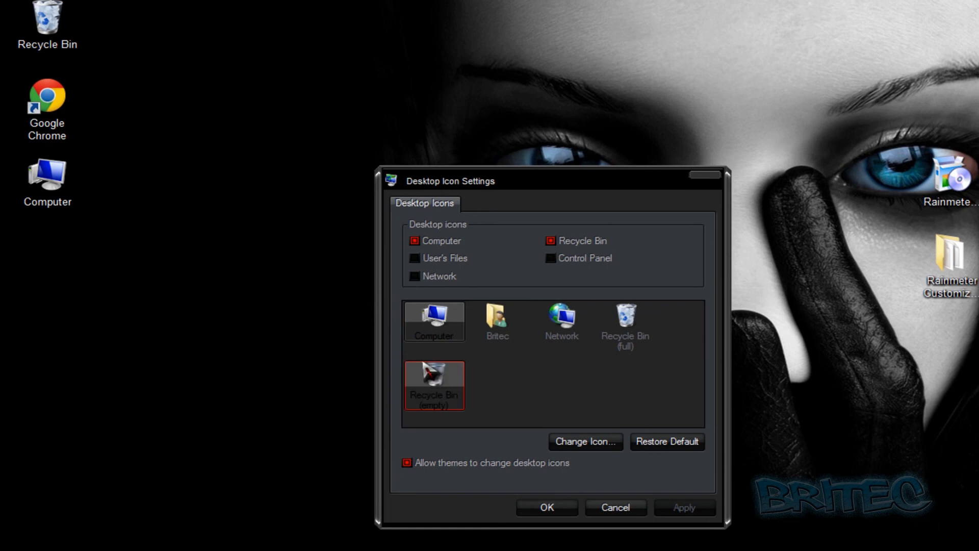
Select the Recycle Bin (full) icon and start browsing for a replacement icon file.
left_click(638, 323)
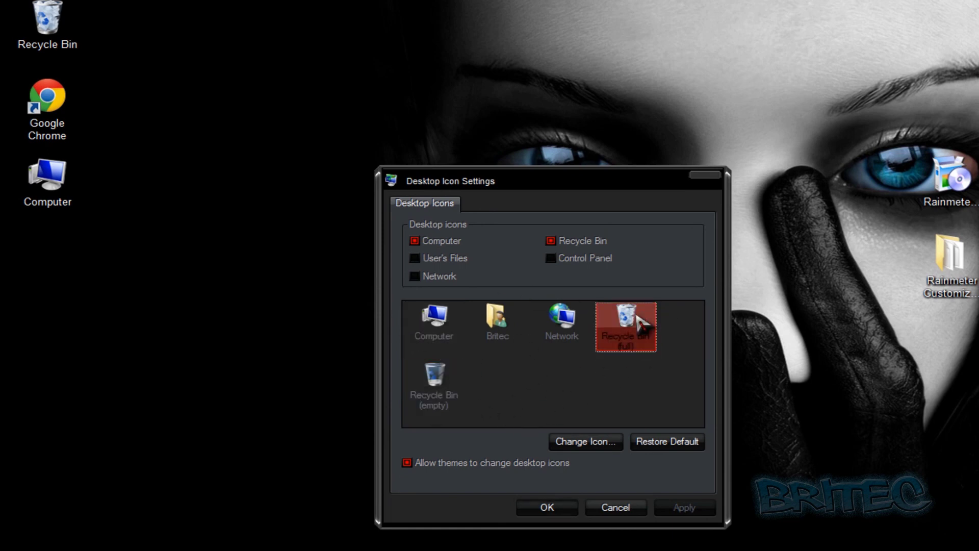
left_click(566, 441)
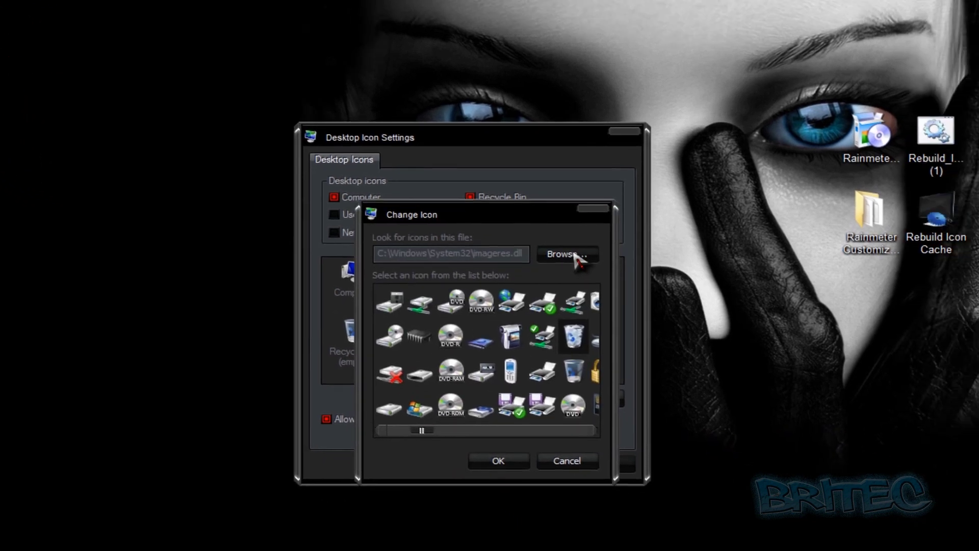
left_click(658, 305)
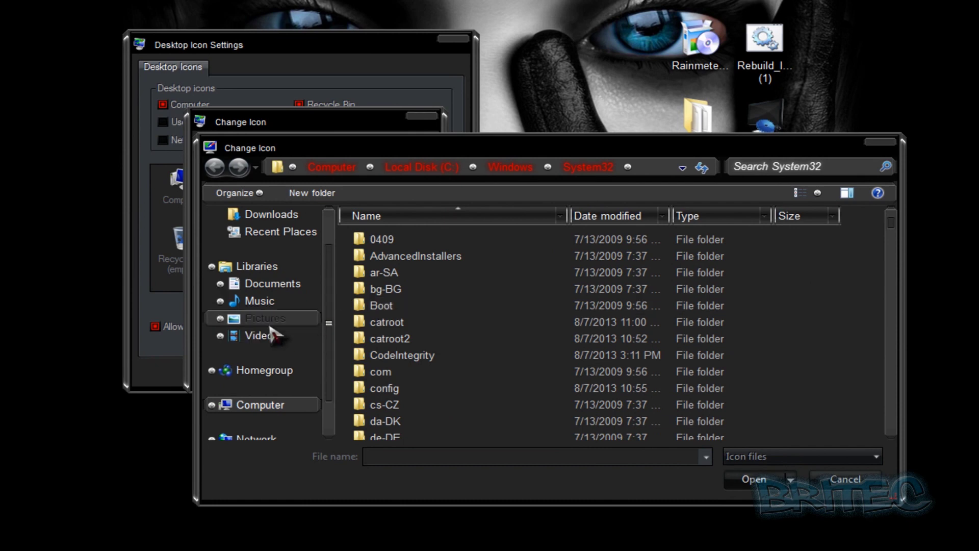
Replace the Recycle Bin (full) icon with the full bin icon from the Pictures library folder icons > system icons > Quadrates > ico.
left_click(260, 318)
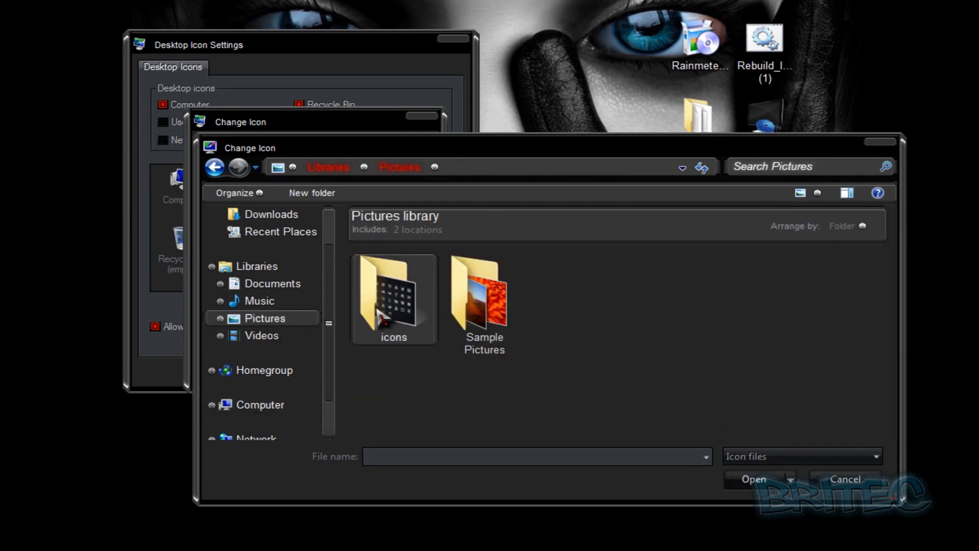
double_click(395, 304)
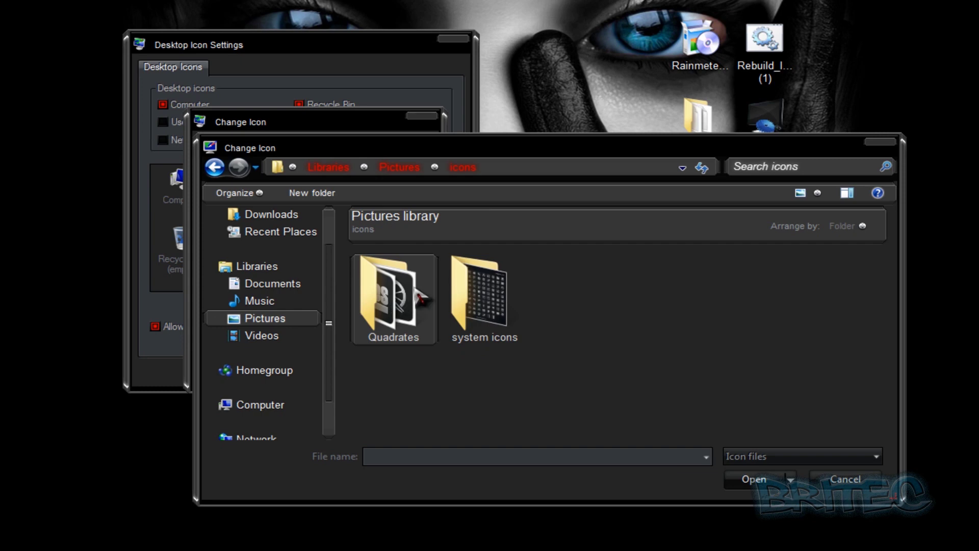
double_click(500, 292)
double_click(407, 310)
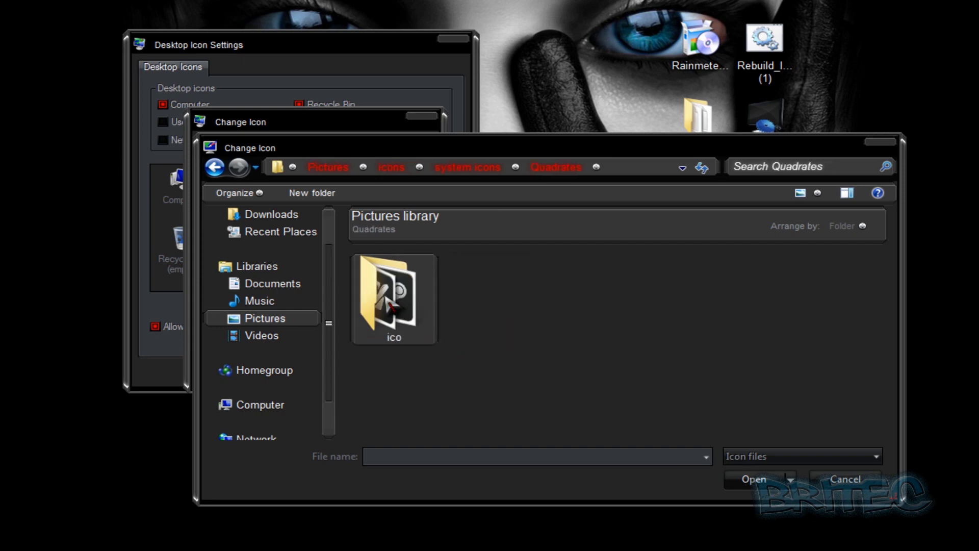
double_click(391, 306)
left_click_drag(891, 269, 894, 395)
left_click(719, 329)
left_click(755, 484)
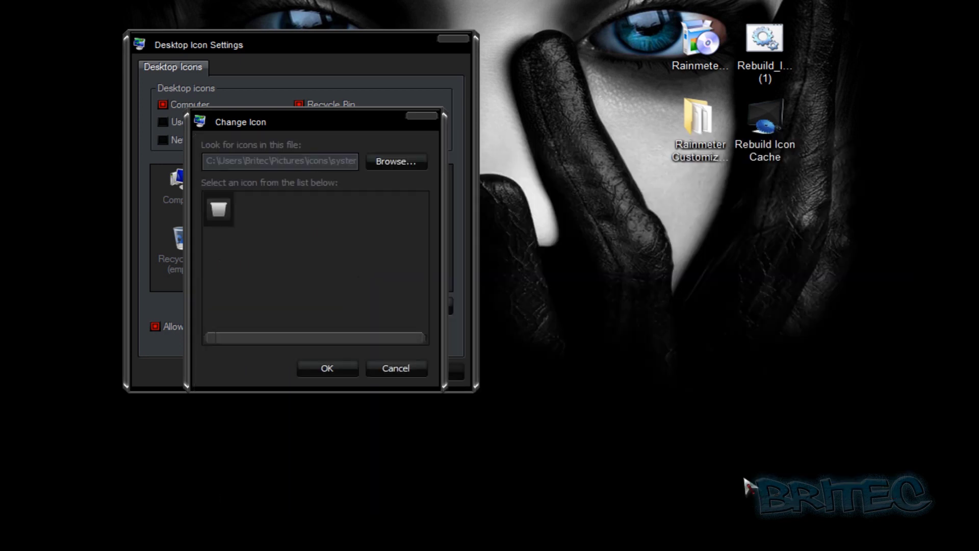
left_click(327, 368)
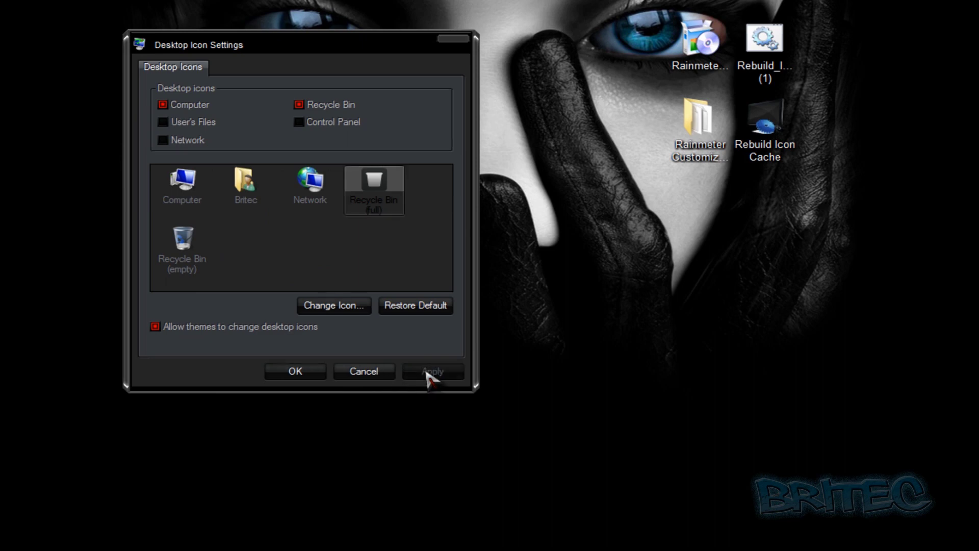
Replace the Recycle Bin (empty) icon with the empty bin icon from Pictures > icons > system icons > Quadrates > ico.
left_click(193, 244)
left_click(346, 306)
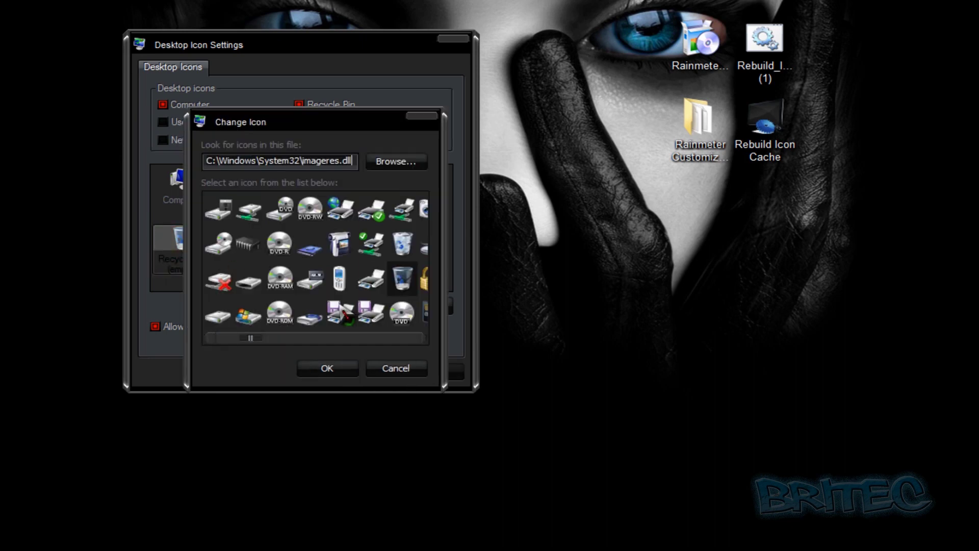
left_click(393, 162)
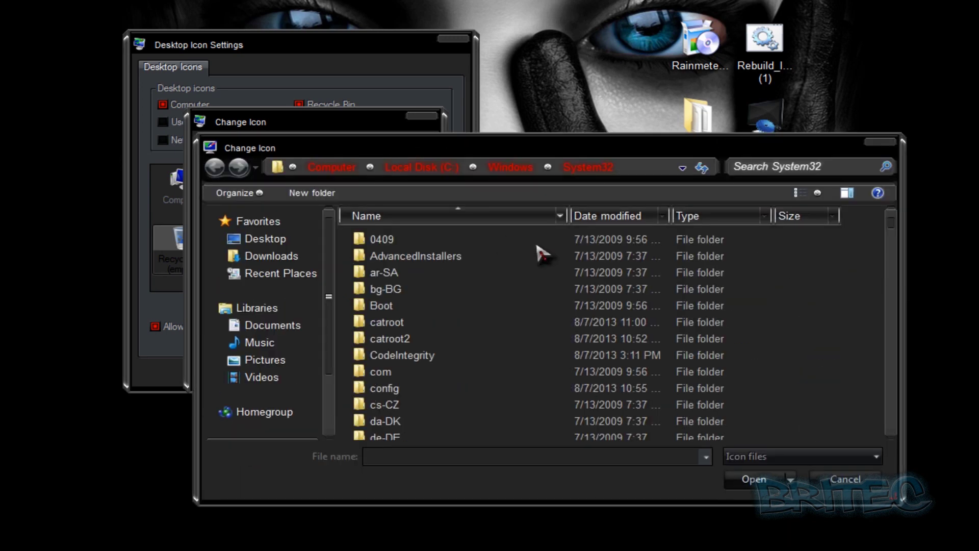
left_click(267, 363)
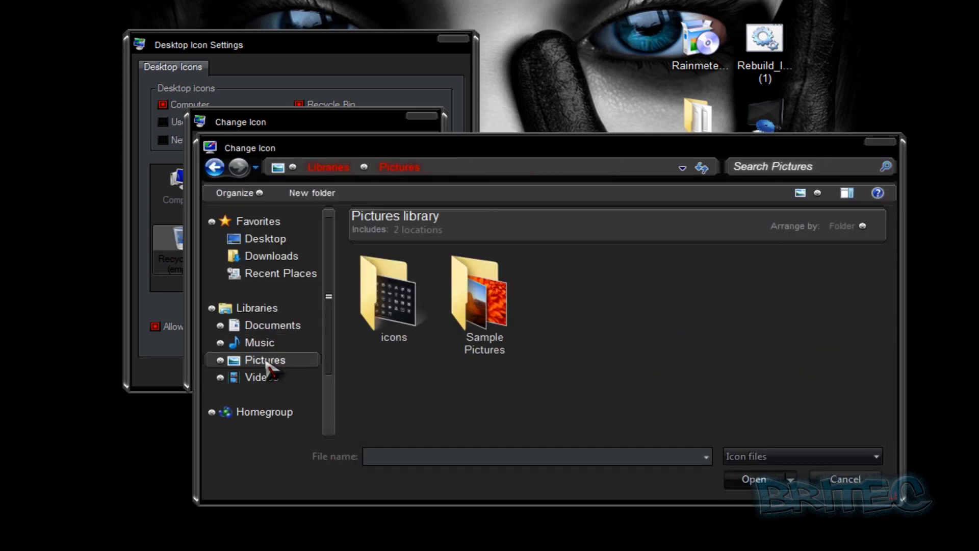
double_click(403, 304)
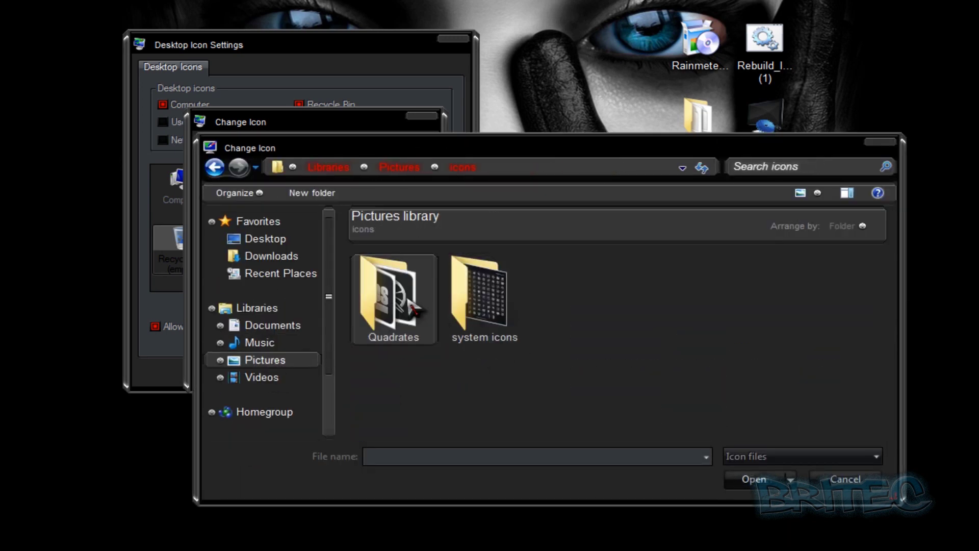
double_click(492, 314)
double_click(398, 303)
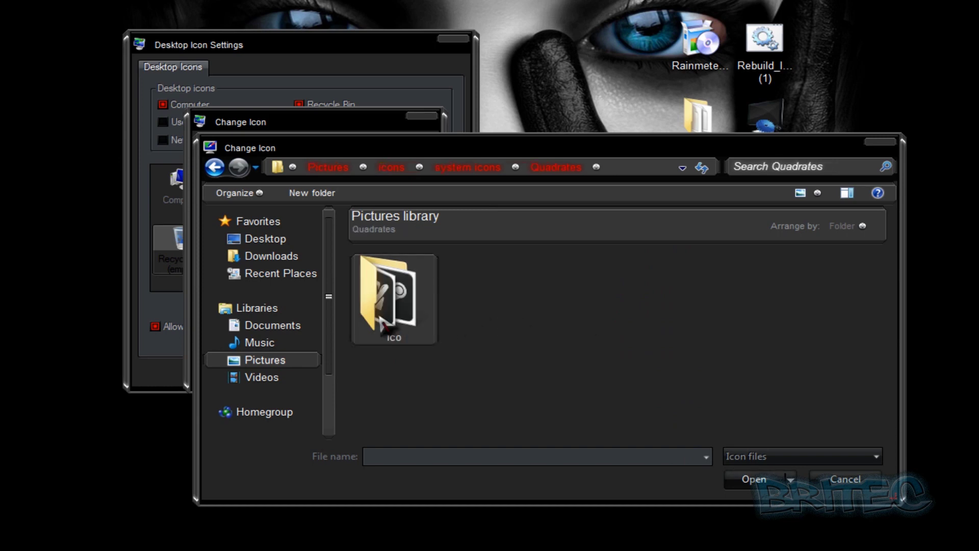
double_click(390, 308)
left_click_drag(889, 275, 891, 389)
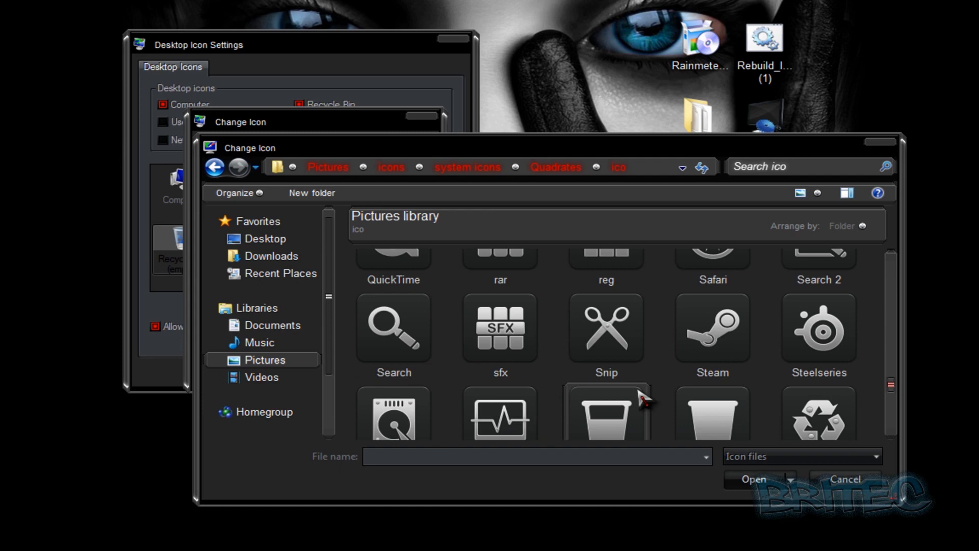
left_click(631, 421)
left_click(746, 480)
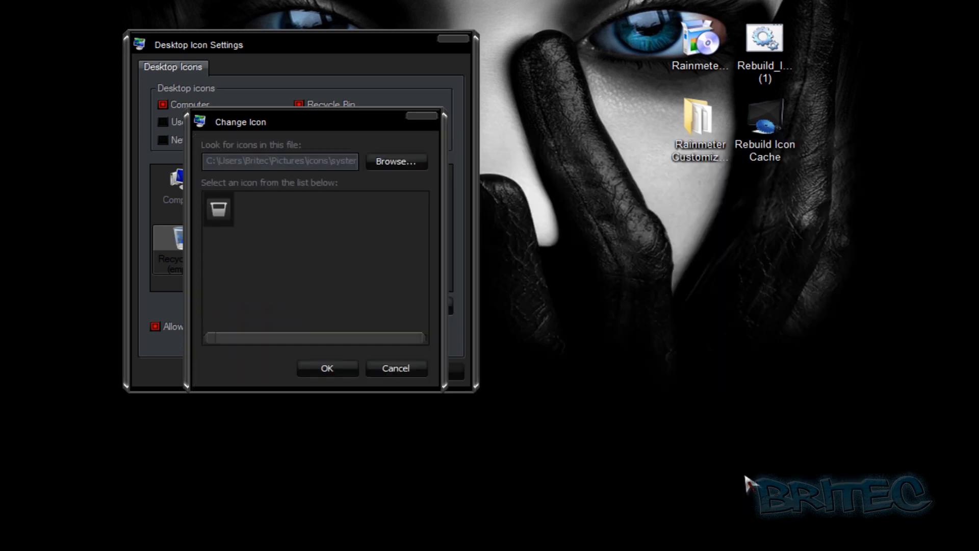
left_click(339, 371)
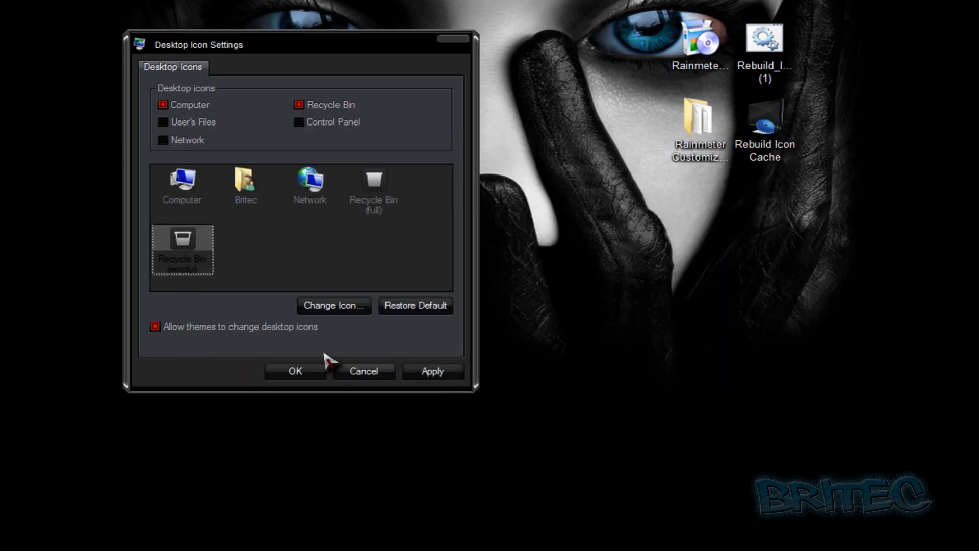
Select the Computer icon in the desktop icon settings and start browsing for a replacement icon file.
left_click(159, 177)
left_click(331, 305)
left_click(391, 162)
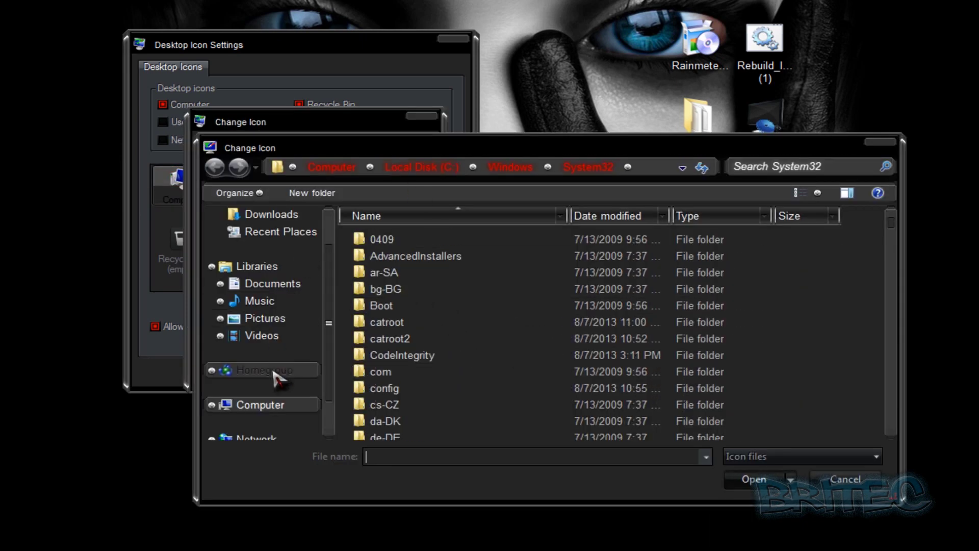
Look through Pictures > icons > system icons > Quadrates > ico for a suitable computer icon.
left_click(262, 318)
double_click(398, 308)
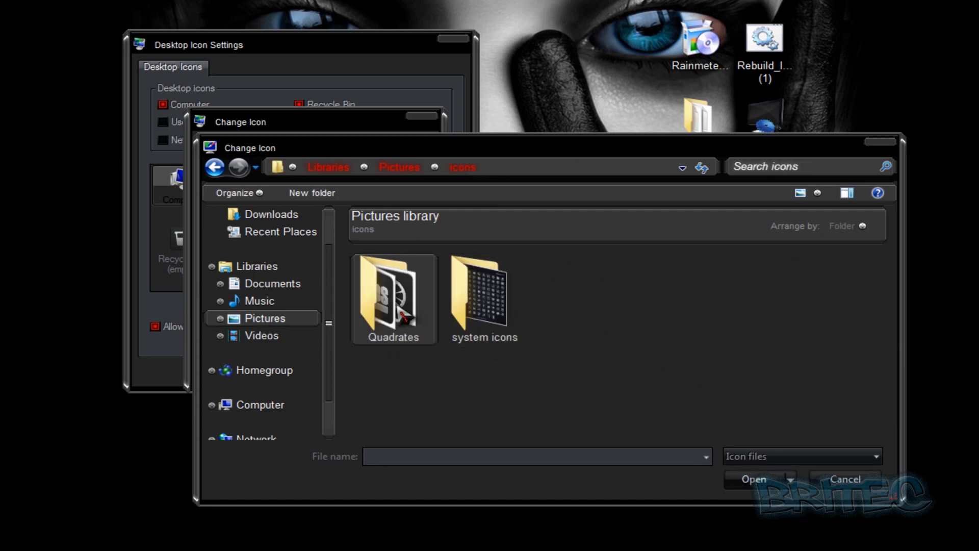
double_click(468, 322)
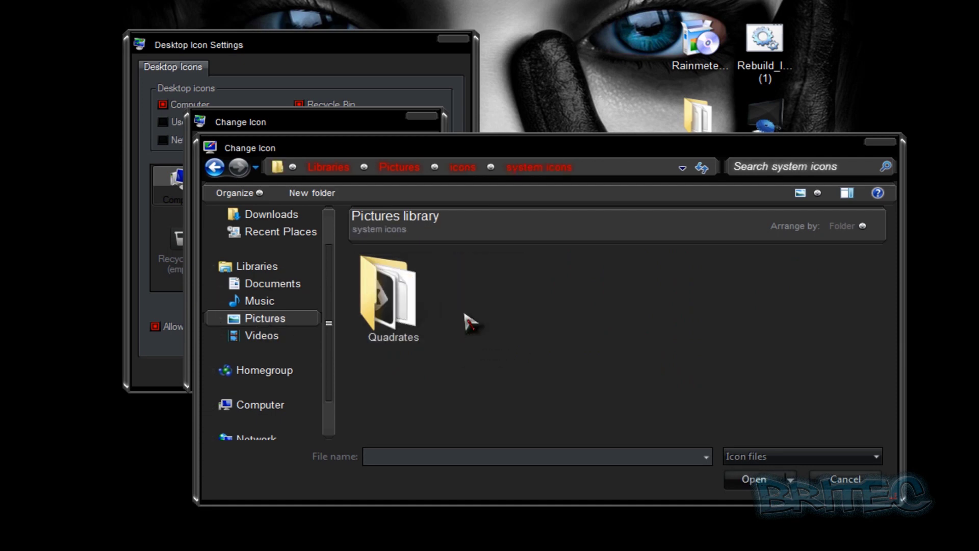
double_click(386, 317)
double_click(400, 312)
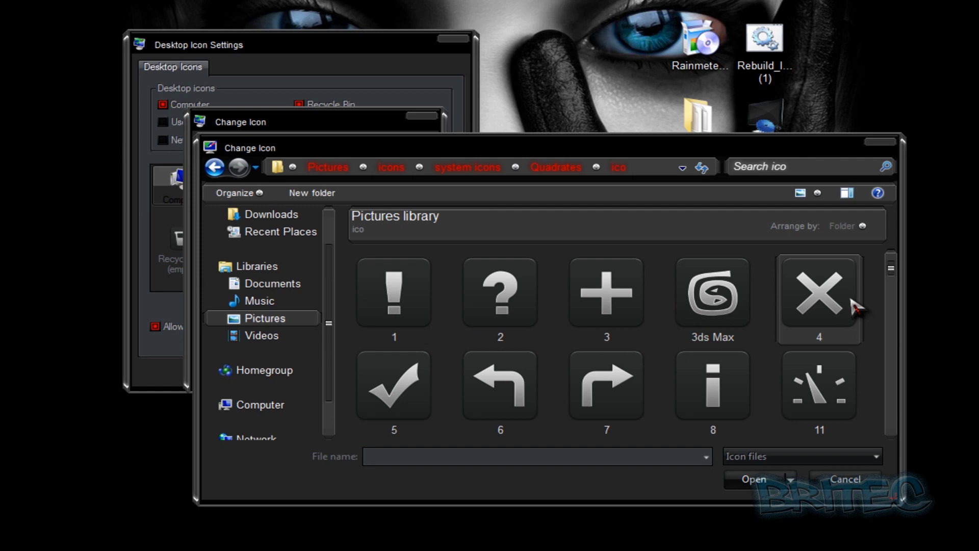
left_click_drag(892, 267, 899, 431)
left_click(215, 169)
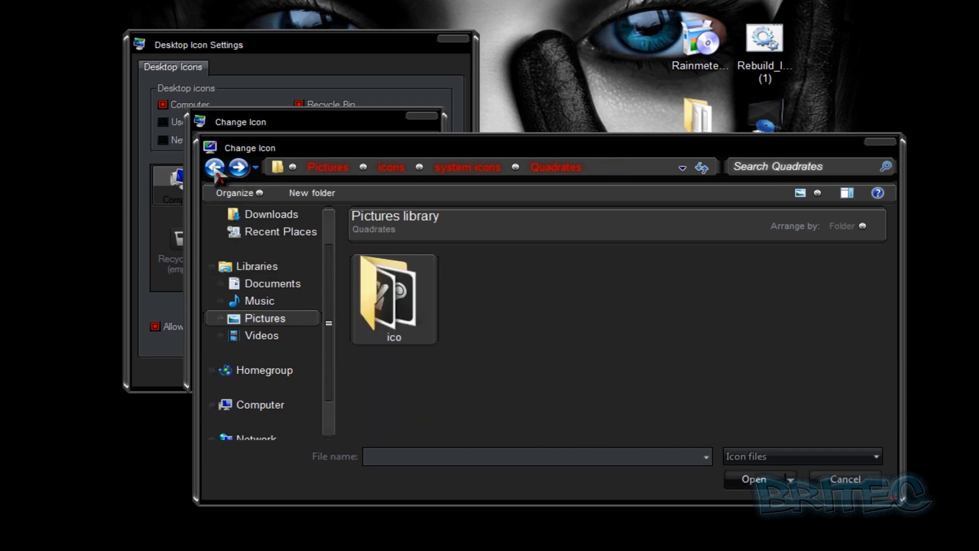
Set the Computer icon to the Computer file from Pictures > icons > Quadrates > ICO and apply the desktop icon changes.
left_click(240, 319)
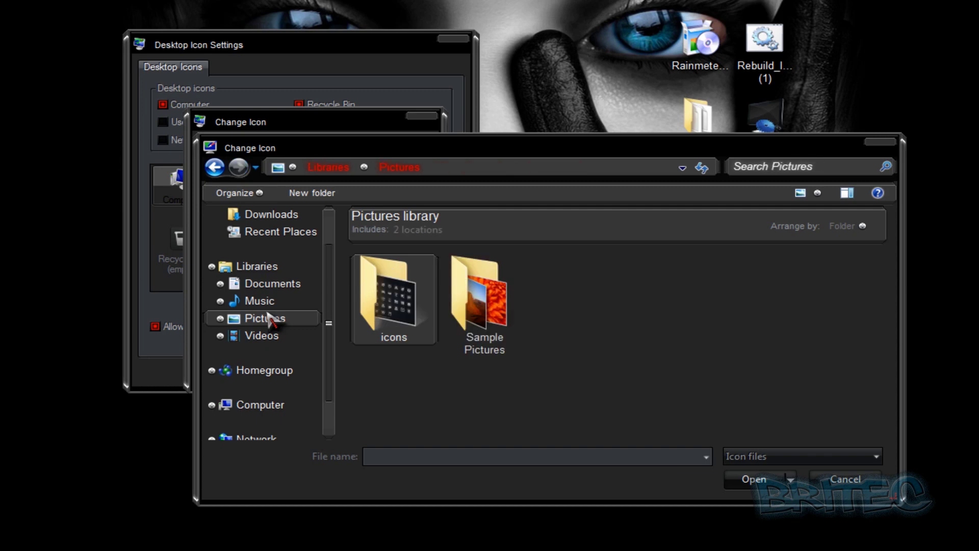
double_click(384, 322)
double_click(383, 319)
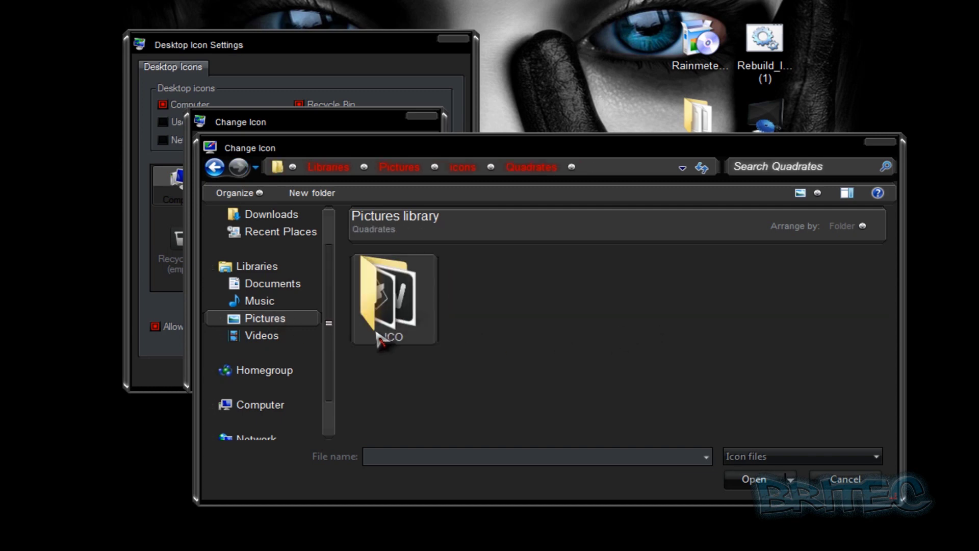
double_click(400, 324)
left_click(844, 314)
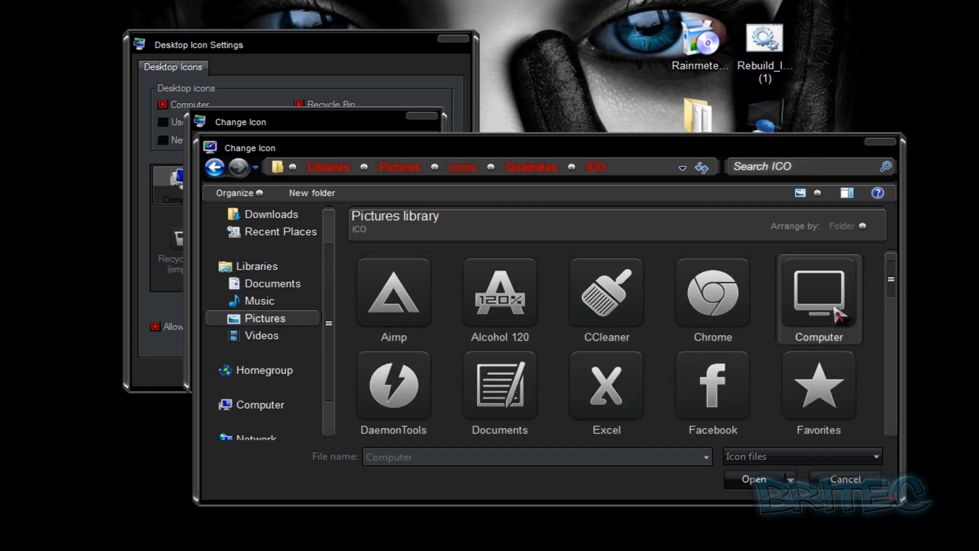
left_click(750, 478)
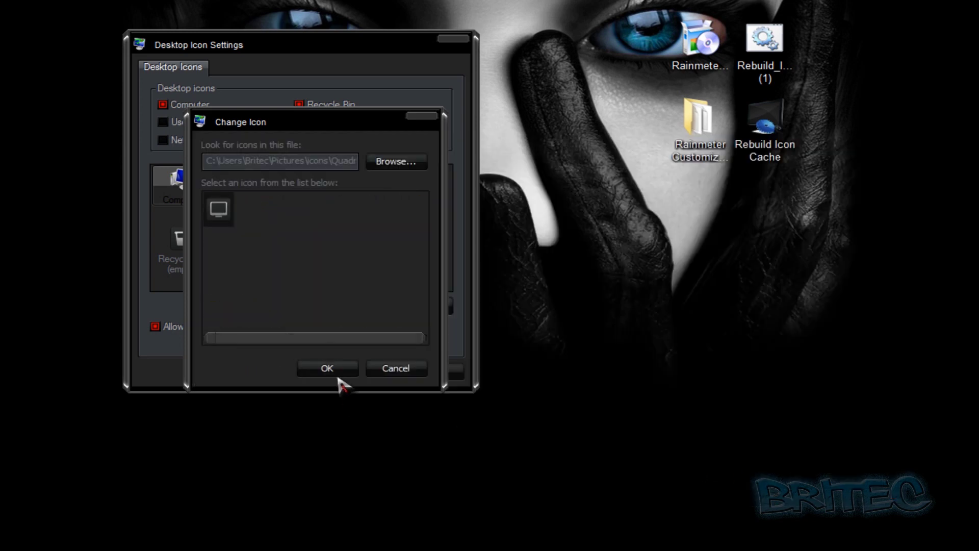
left_click(335, 378)
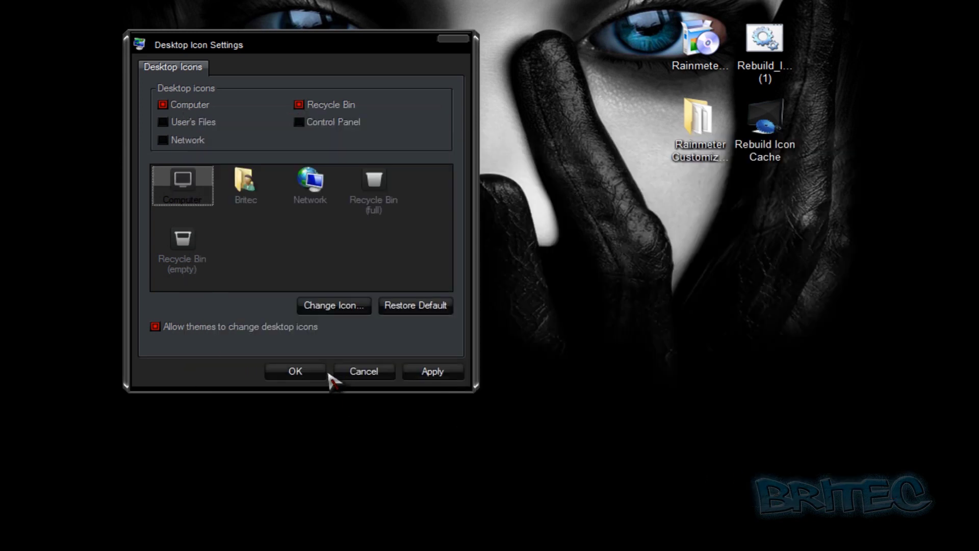
left_click(437, 371)
Replace the user folder's icon with the User file from Pictures > icons > Quadrates > ICO.
left_click(239, 202)
left_click(248, 186)
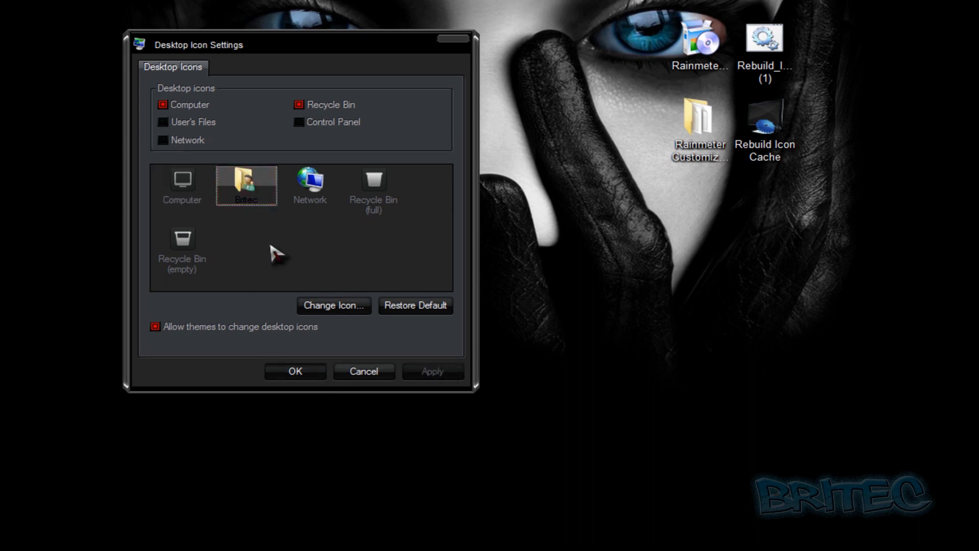
left_click(270, 200, "ctrl")
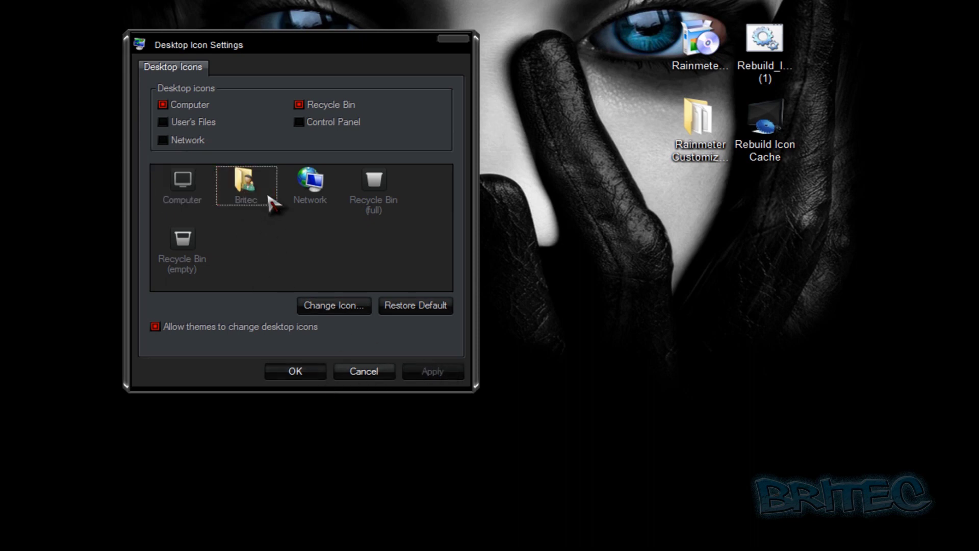
left_click(243, 191)
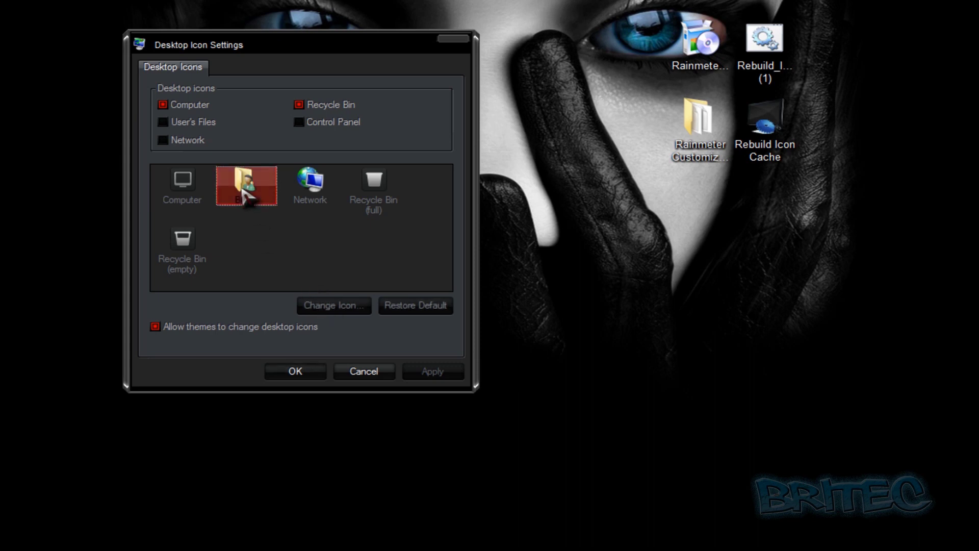
left_click(336, 306)
left_click(400, 161)
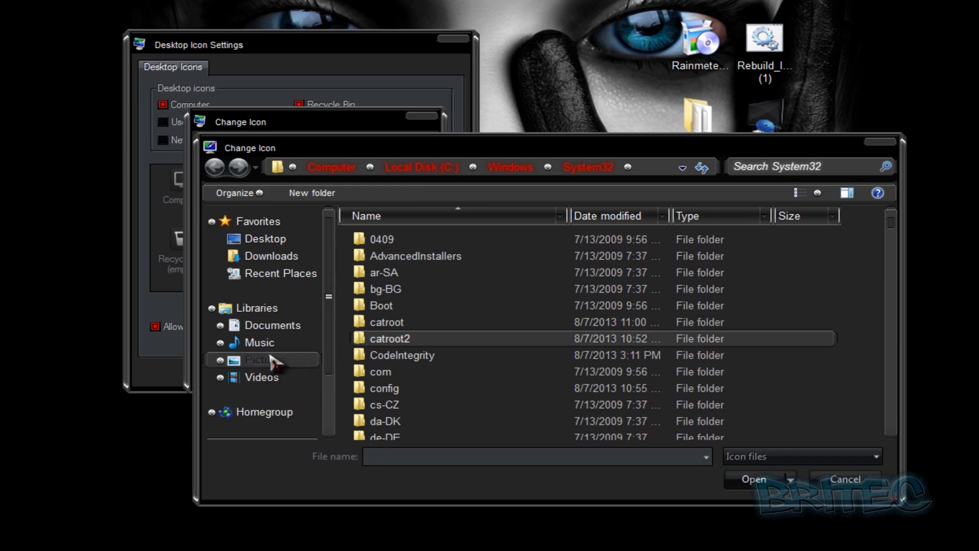
left_click(268, 360)
double_click(411, 305)
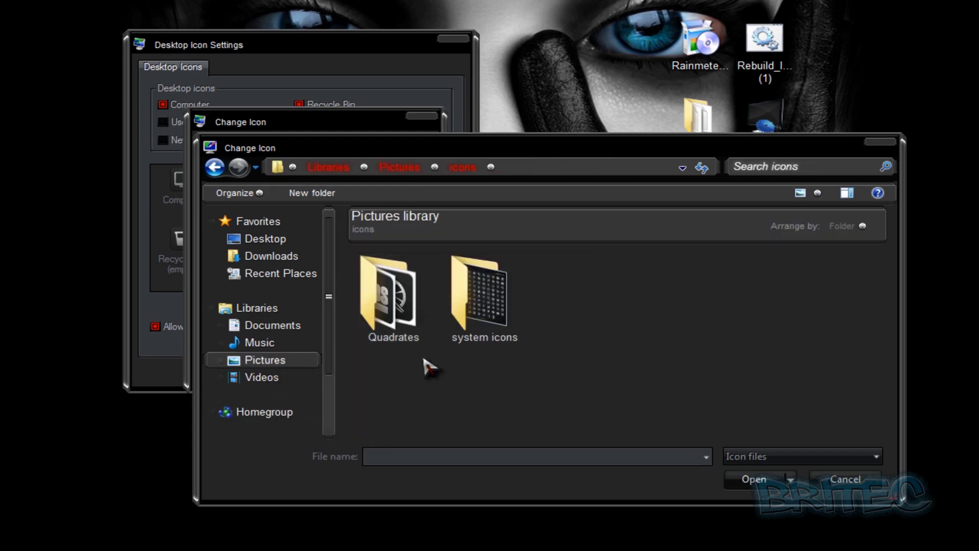
double_click(392, 319)
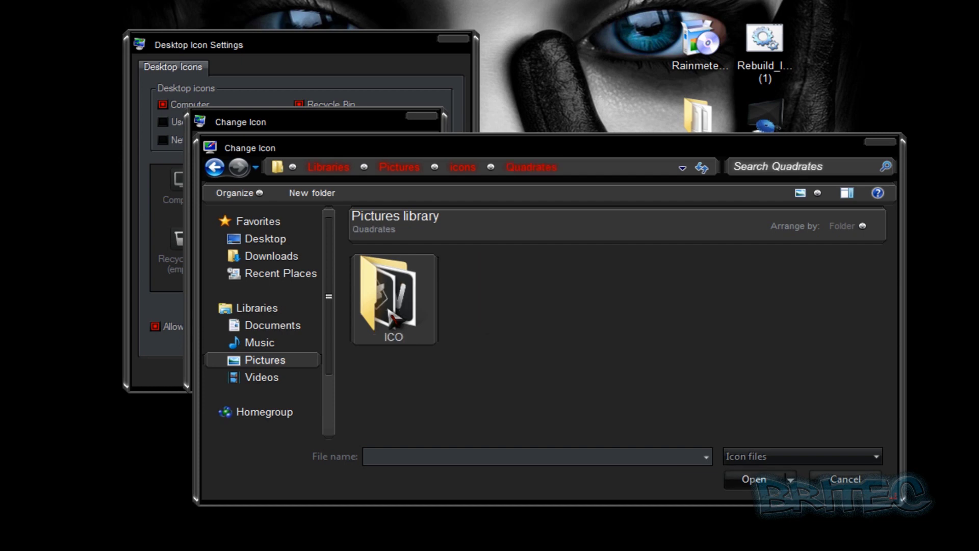
double_click(392, 318)
left_click_drag(889, 280, 899, 426)
left_click(542, 306)
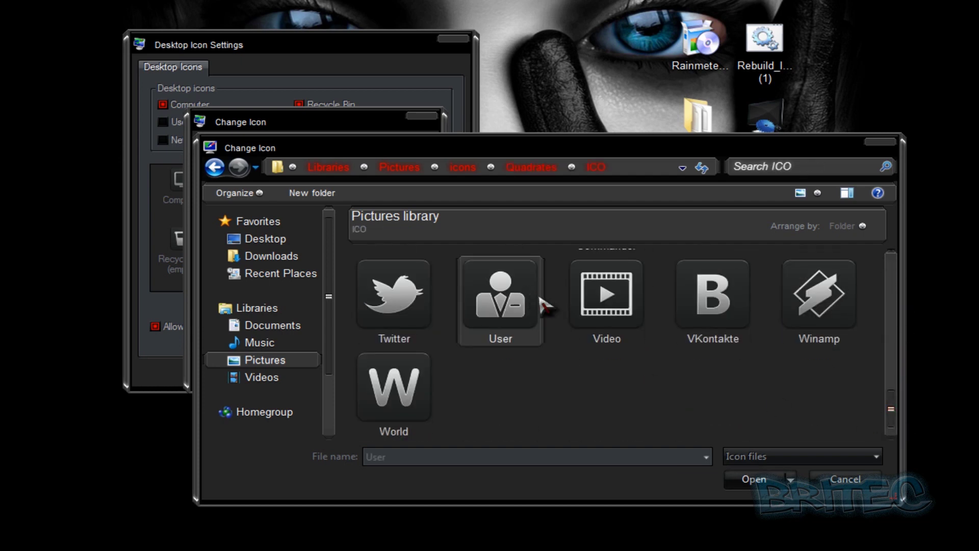
left_click(759, 482)
left_click(331, 369)
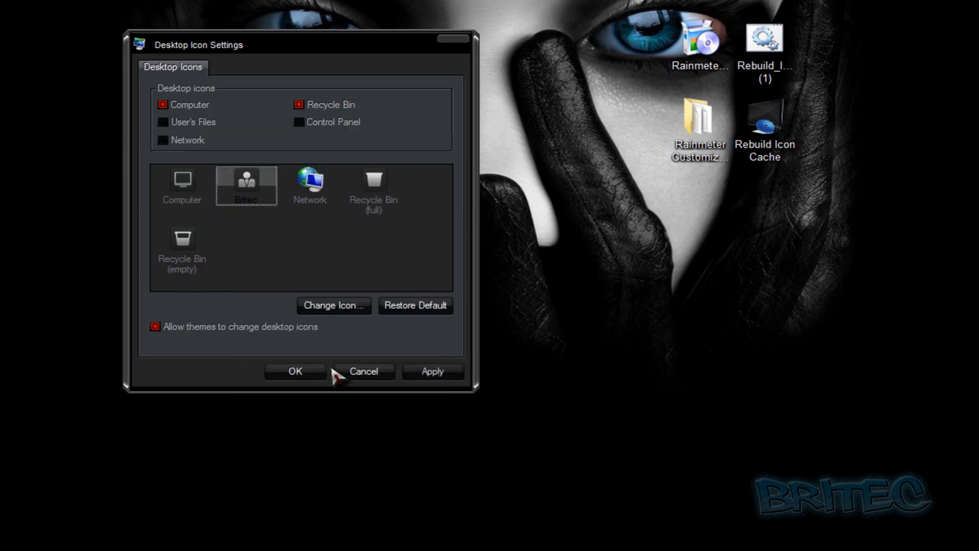
Select the Network icon in the desktop icon settings and start browsing for a replacement icon file.
left_click(329, 186)
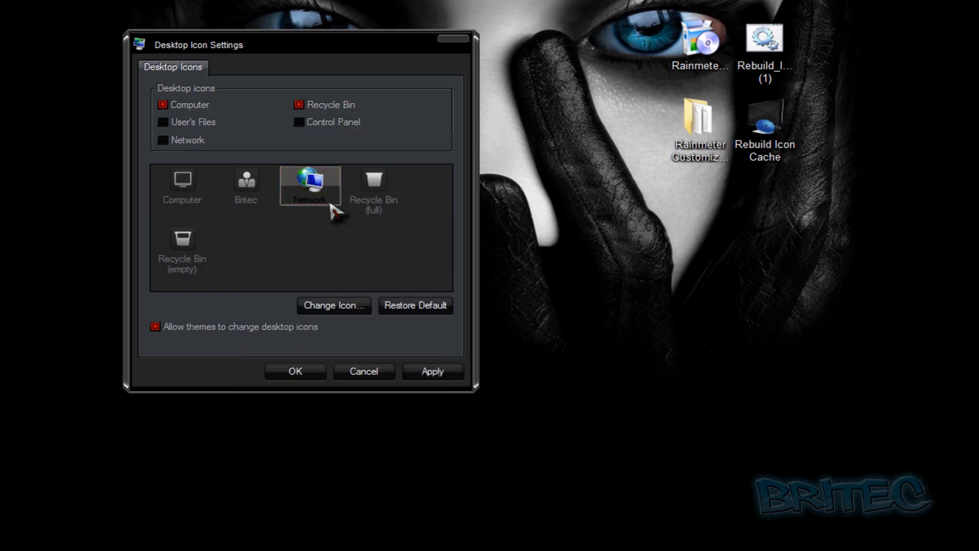
left_click(326, 305)
left_click(396, 162)
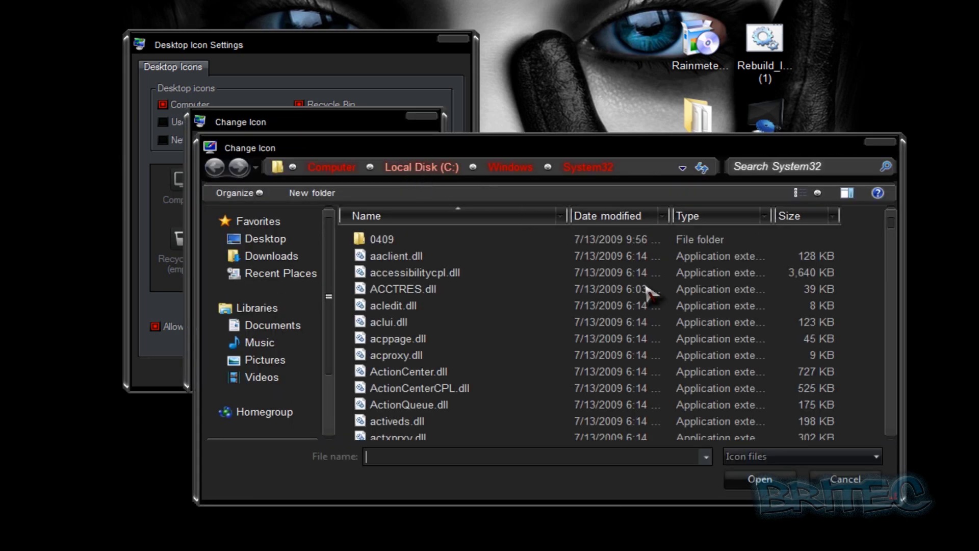
Look through Pictures > icons > Quadrates > ICO for a suitable network icon.
left_click(272, 360)
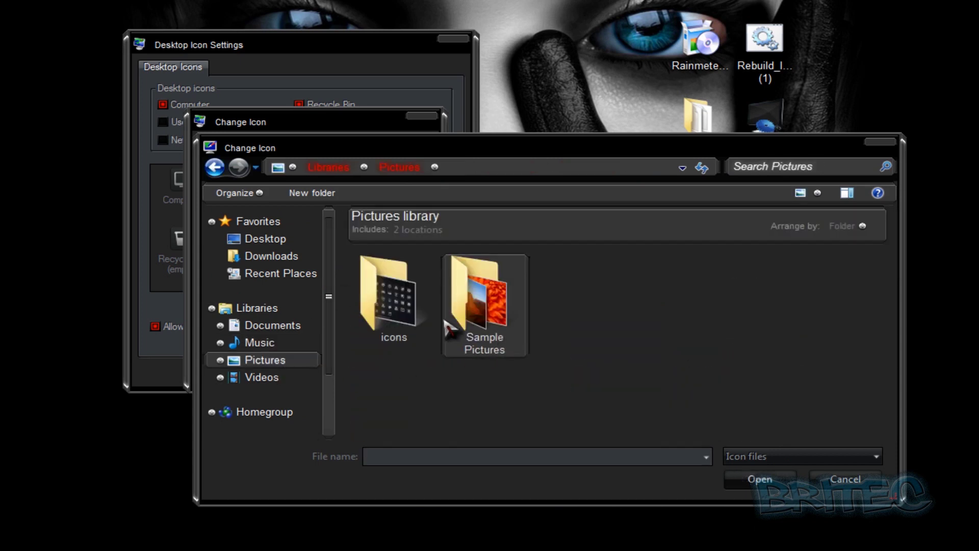
double_click(393, 316)
double_click(397, 326)
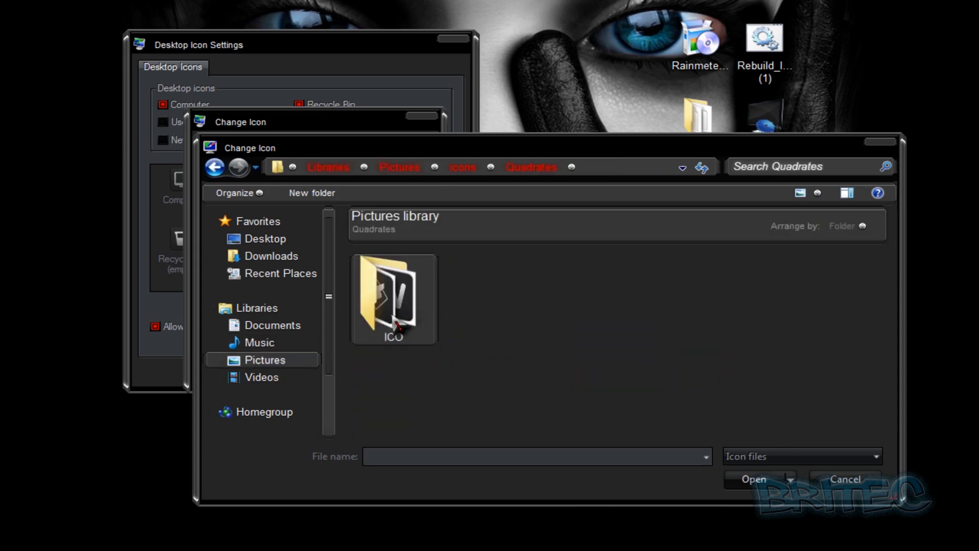
double_click(396, 329)
left_click_drag(899, 306, 887, 422)
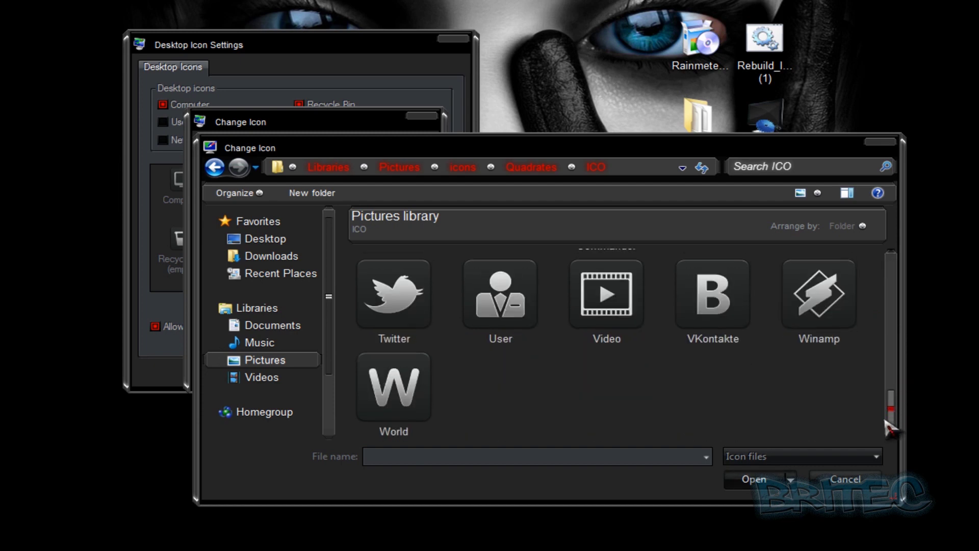
left_click(215, 167)
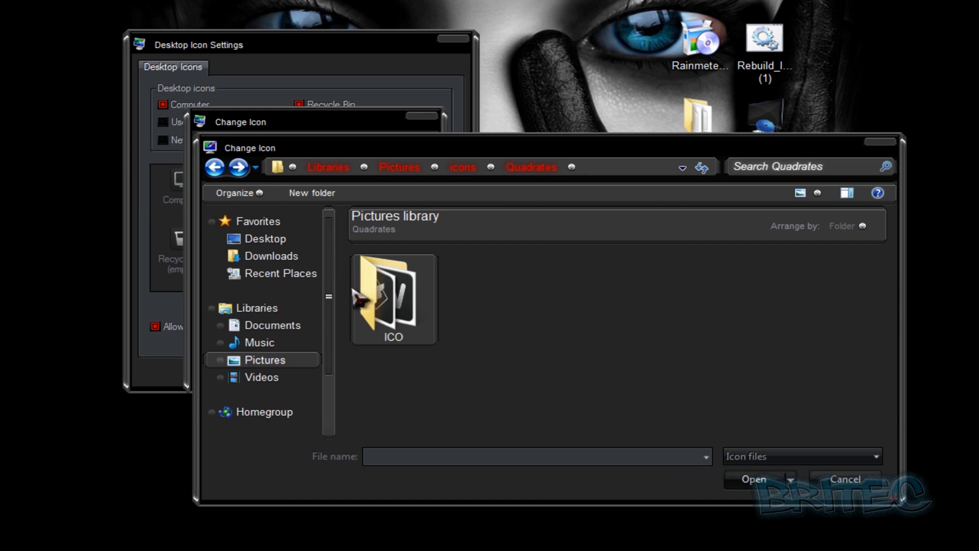
Set the Network icon to the Network file from Pictures > icons > system icons > Quadrates > ico and confirm the desktop icon settings.
left_click(253, 362)
double_click(412, 324)
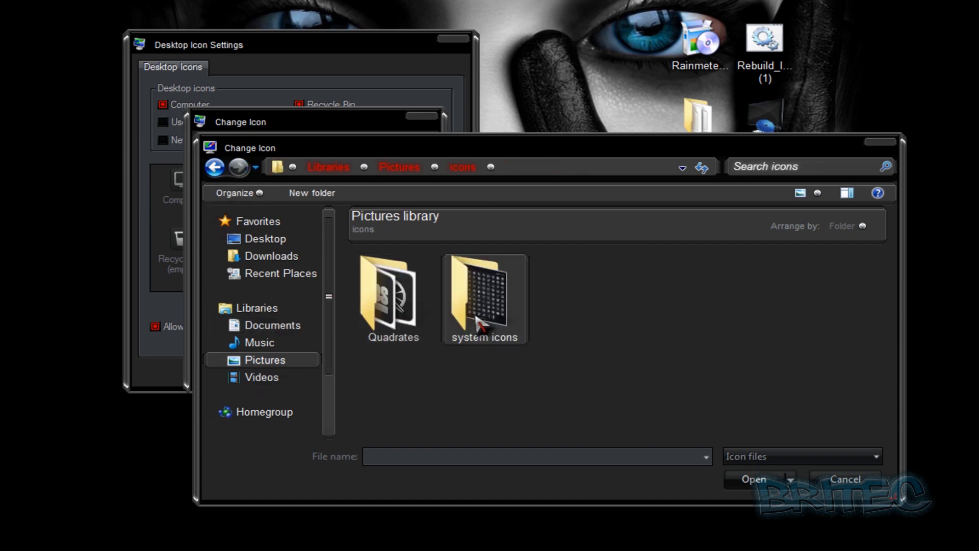
double_click(476, 323)
double_click(375, 327)
double_click(374, 326)
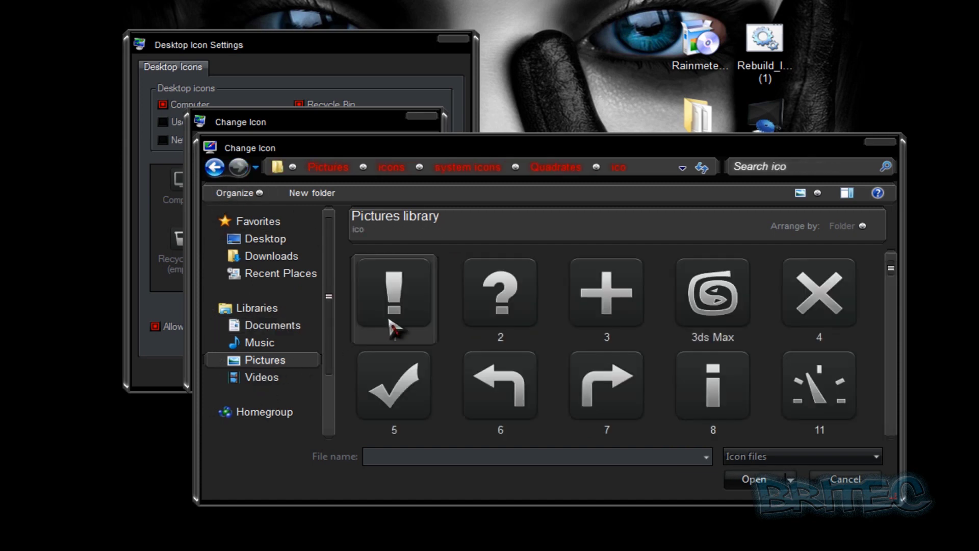
left_click_drag(892, 274, 892, 351)
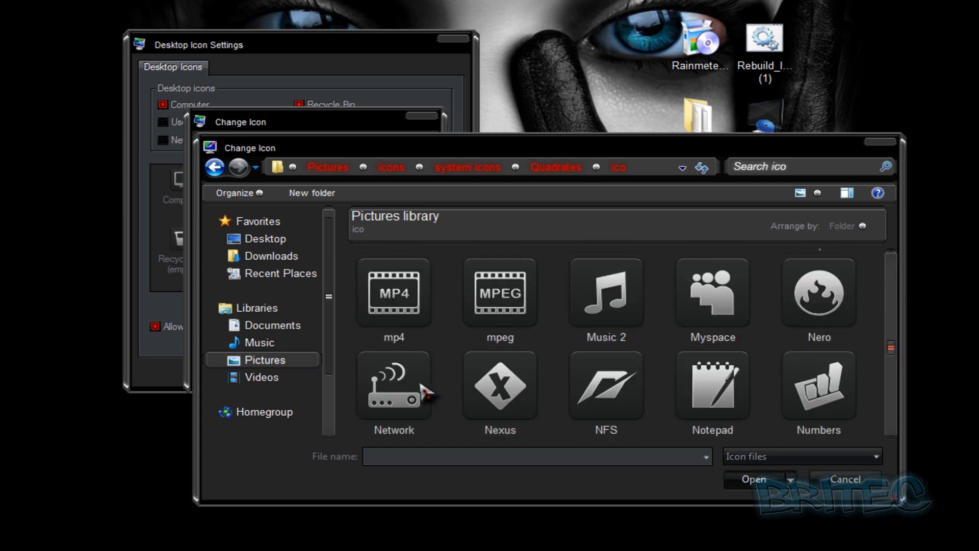
left_click(426, 393)
left_click(750, 481)
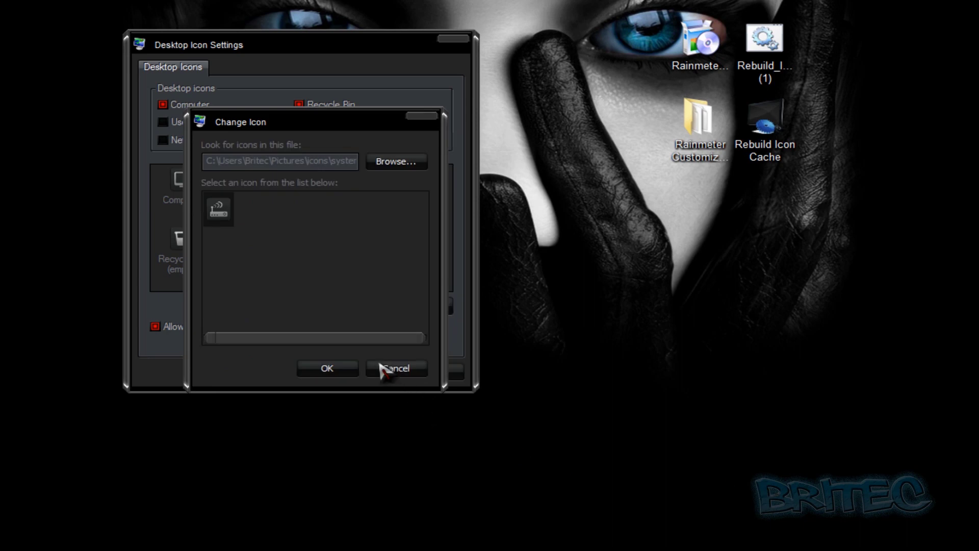
left_click(338, 373)
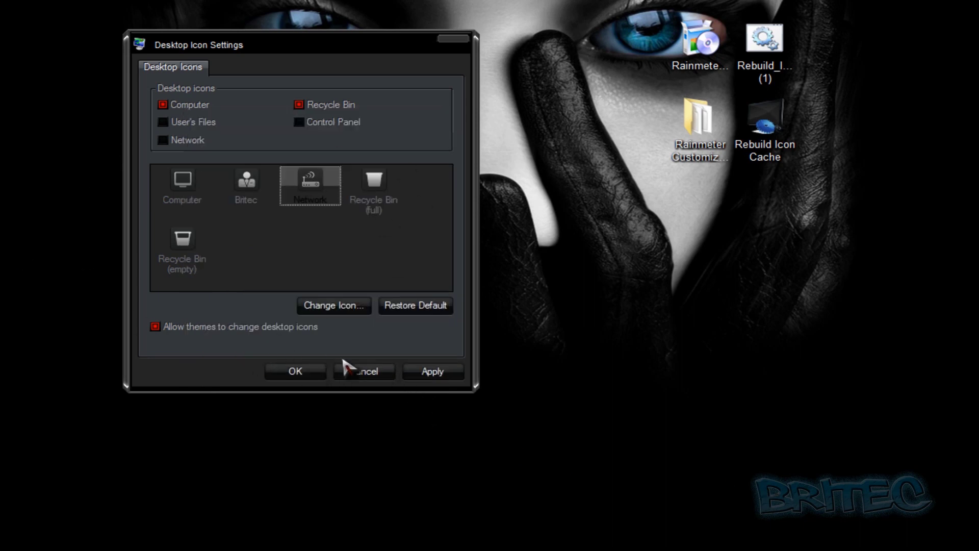
left_click(295, 371)
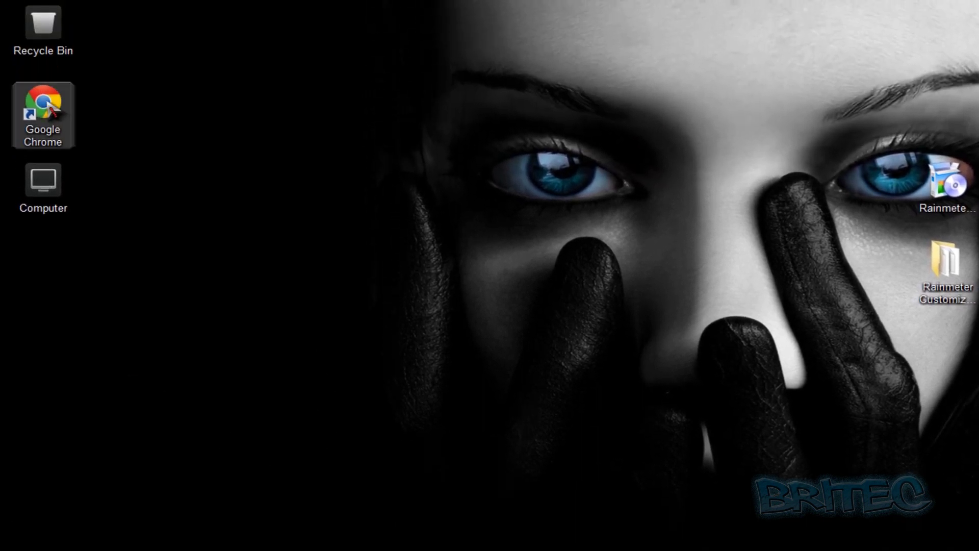
Change the Google Chrome desktop shortcut's icon to the Chrome file from Pictures > icons > Quadrates > ICO and confirm its properties.
right_click(48, 102)
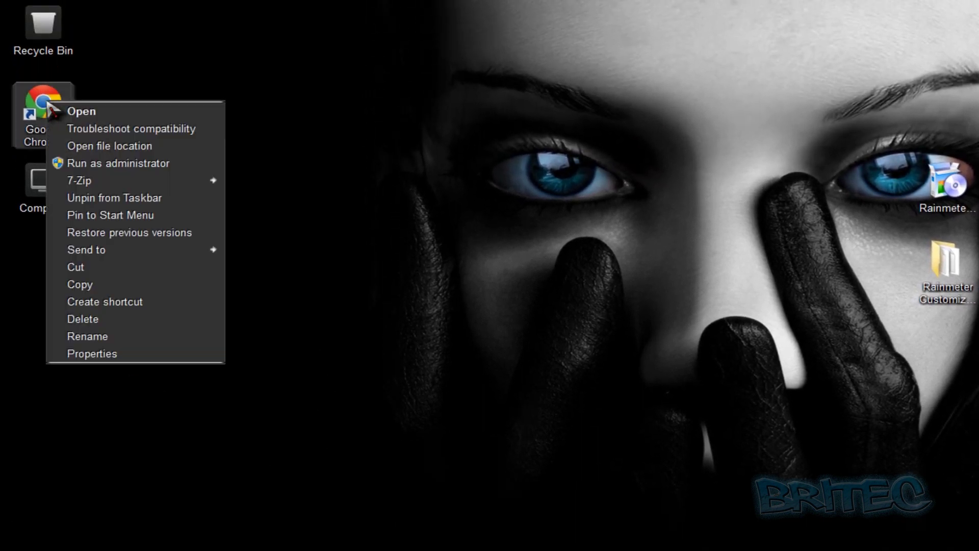
left_click(99, 357)
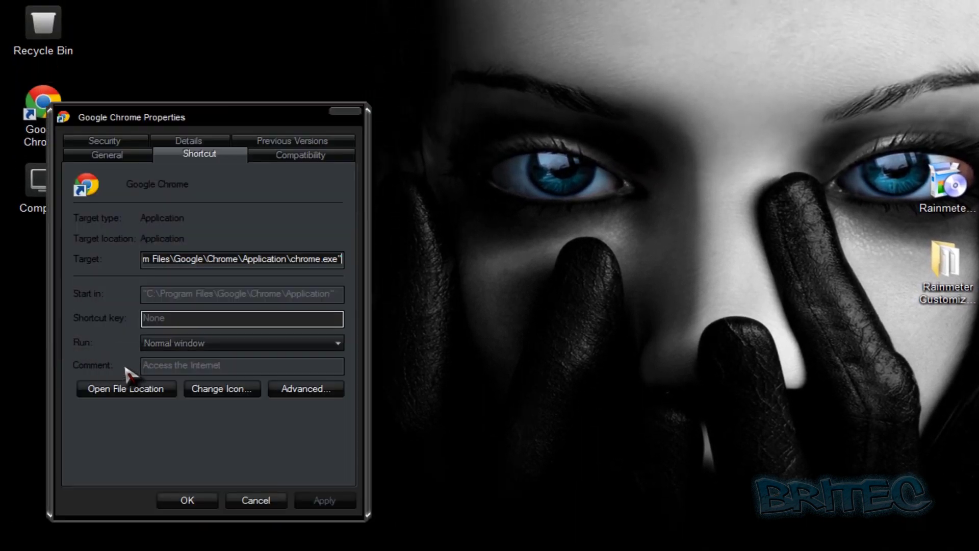
left_click(214, 390)
left_click(312, 235)
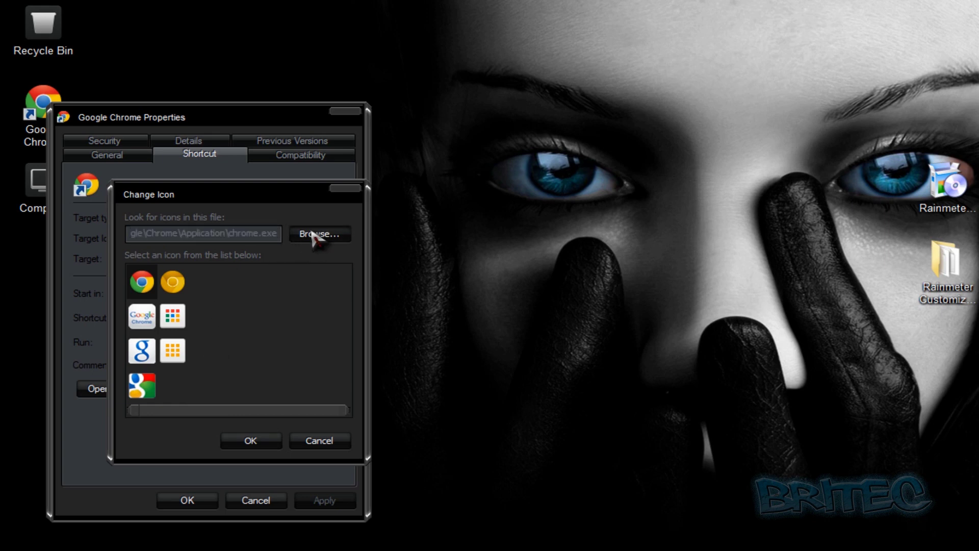
left_click(645, 378)
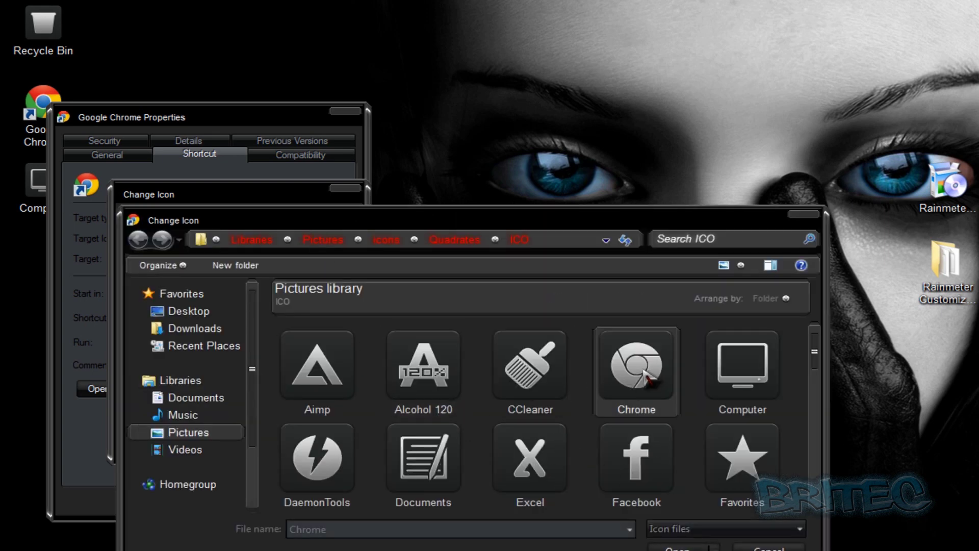
key("Return")
left_click(249, 441)
left_click(185, 501)
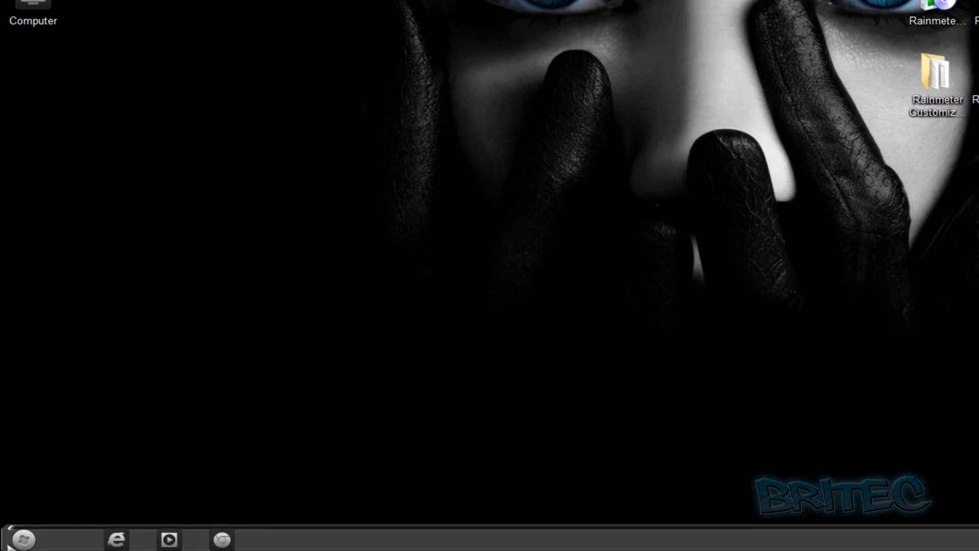
Check the My Music folder's customization properties in the user folder for an icon option, and close the properties and folder window.
left_click(23, 540)
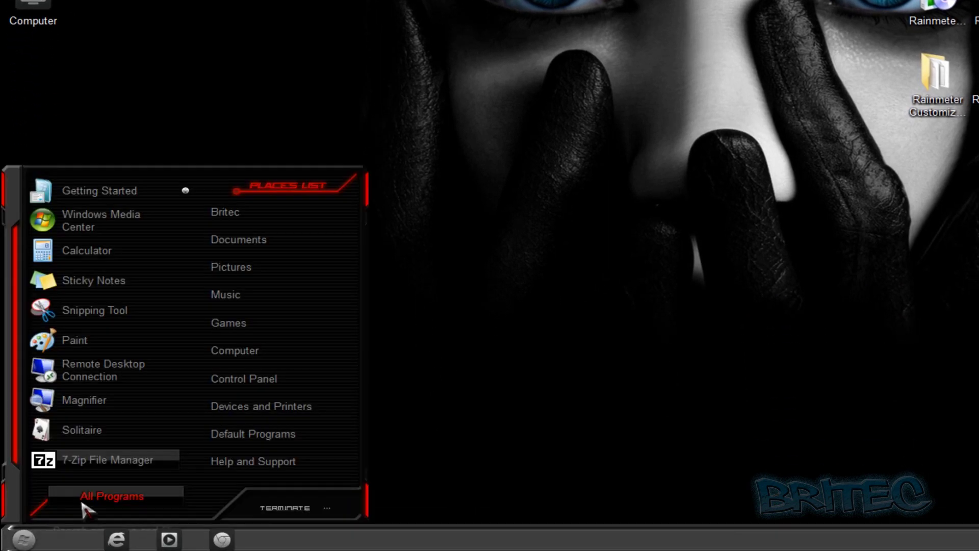
left_click(243, 212)
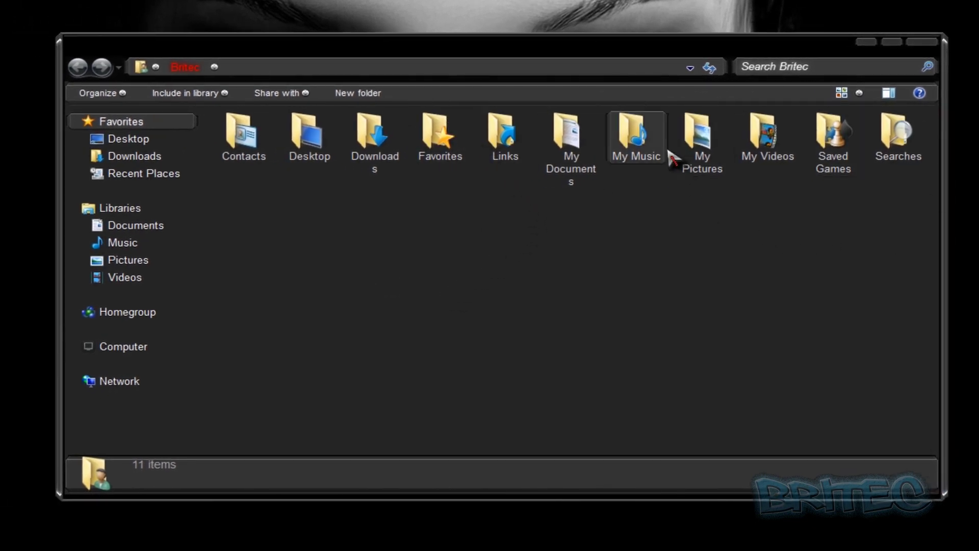
right_click(645, 147)
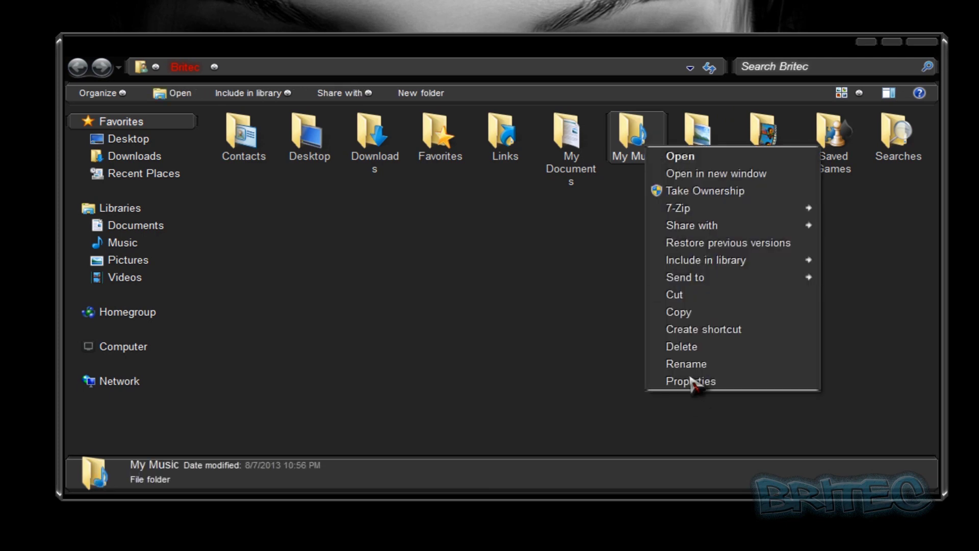
left_click(693, 381)
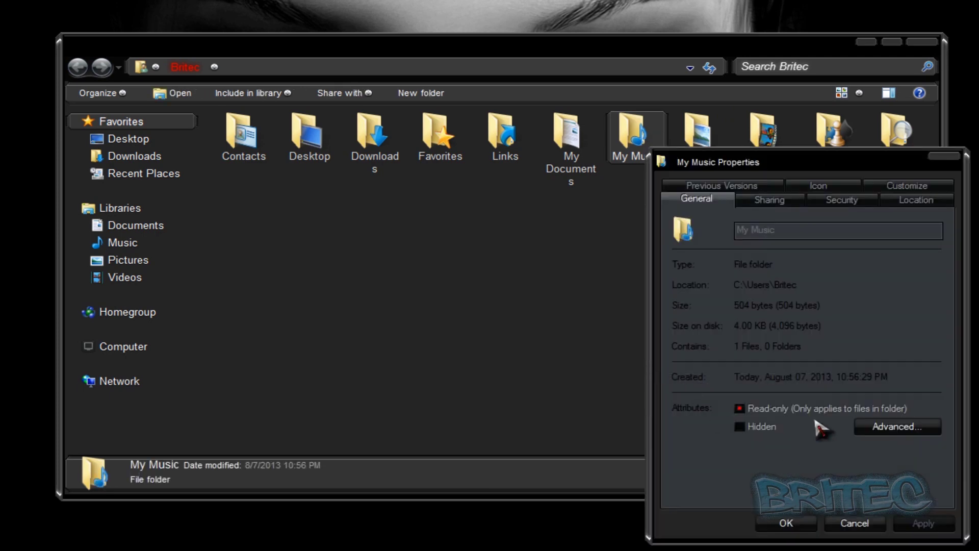
left_click(912, 186)
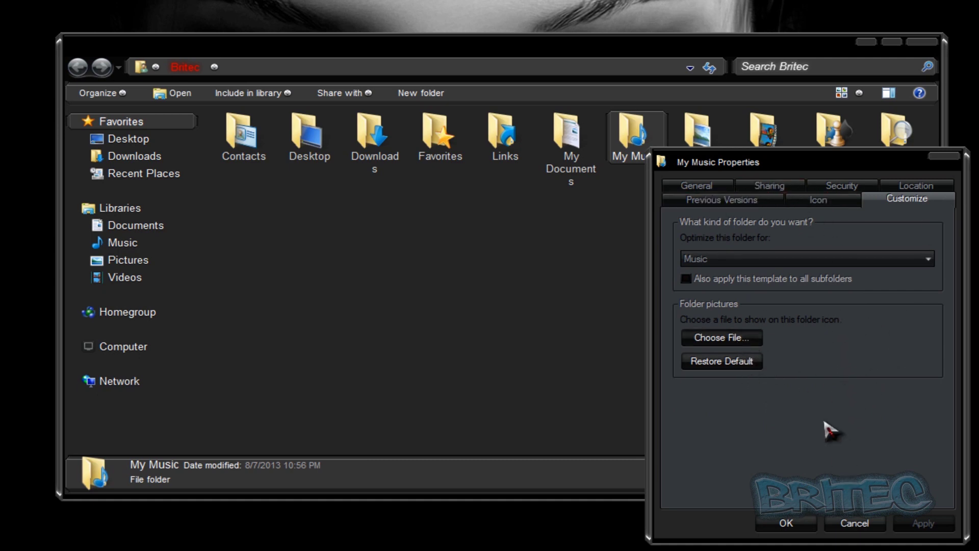
left_click(696, 187)
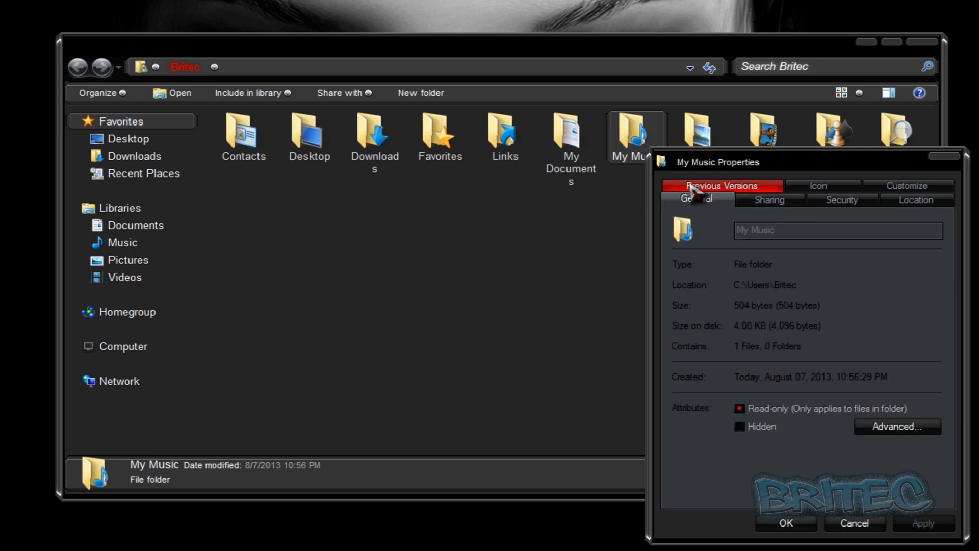
left_click(854, 523)
left_click(935, 45)
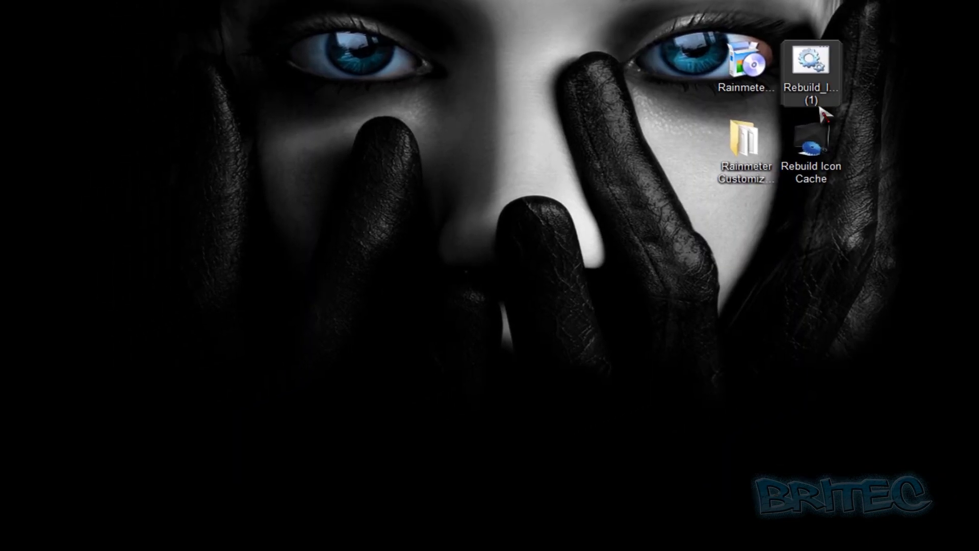
Open the properties of the user's profile folder in C:\Users.
left_click(22, 537)
left_click(255, 357)
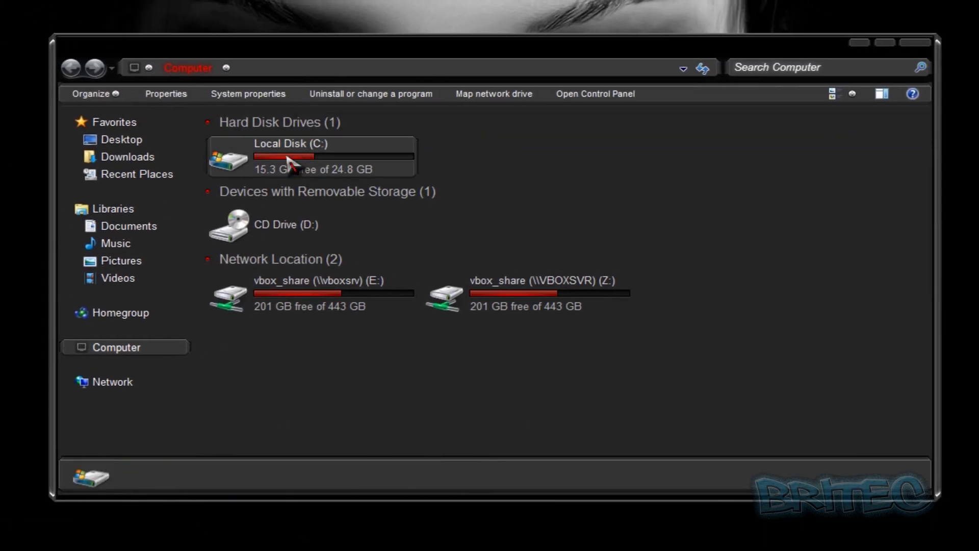
double_click(289, 162)
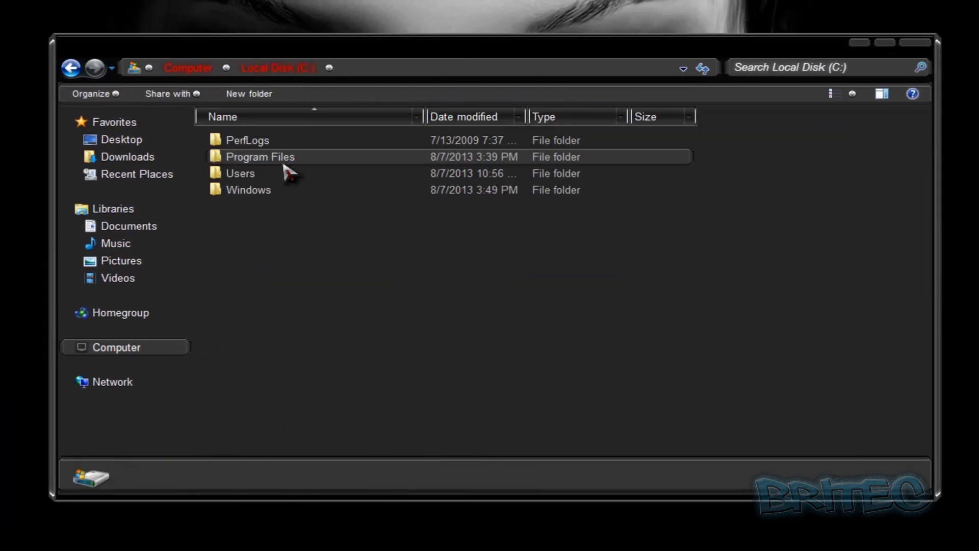
double_click(260, 176)
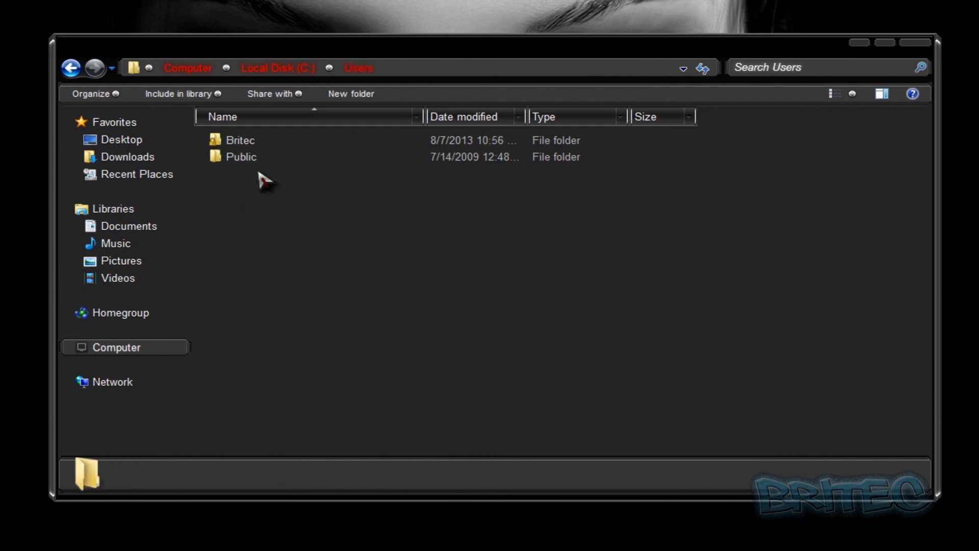
right_click(242, 147)
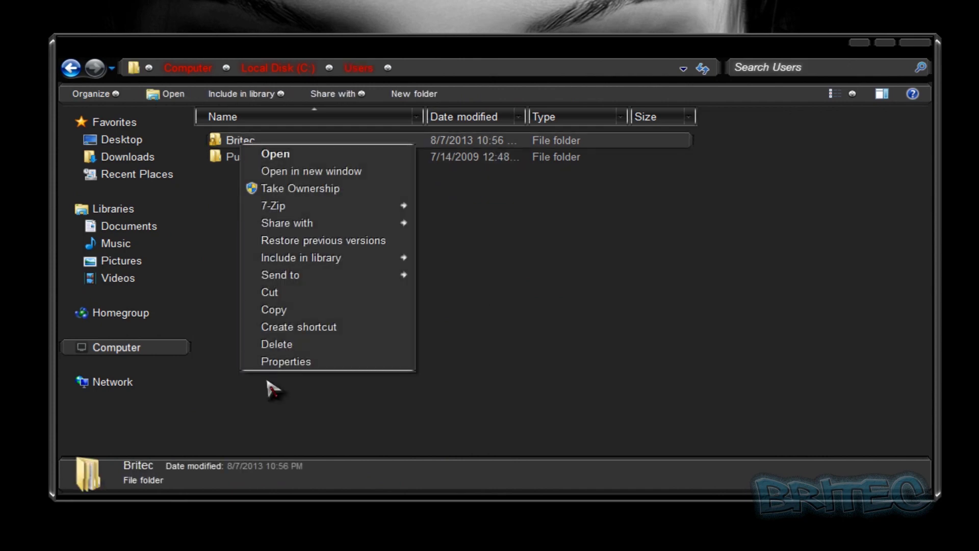
left_click(280, 361)
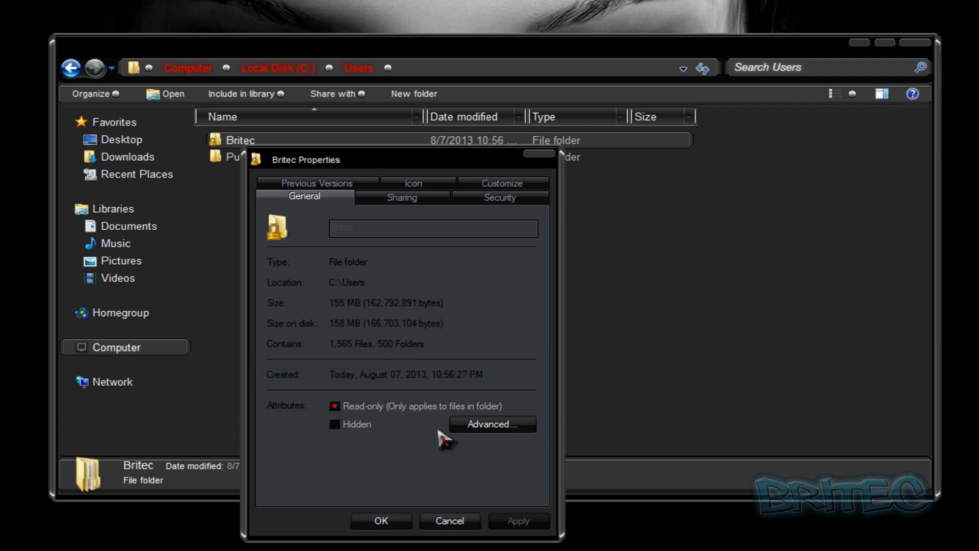
Change the user's profile folder icon to the User file from Pictures > icons > Quadrates > ICO and confirm its properties.
left_click(501, 184)
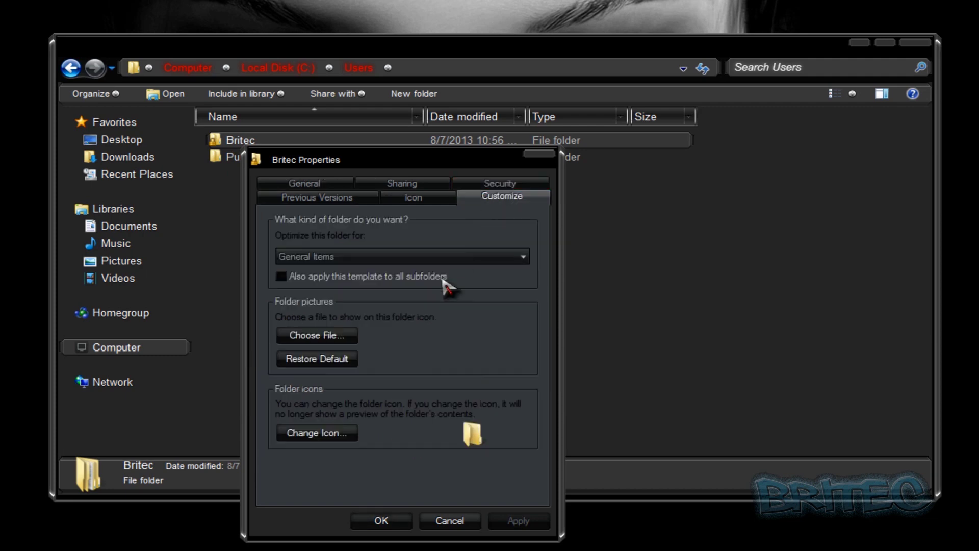
left_click(316, 444)
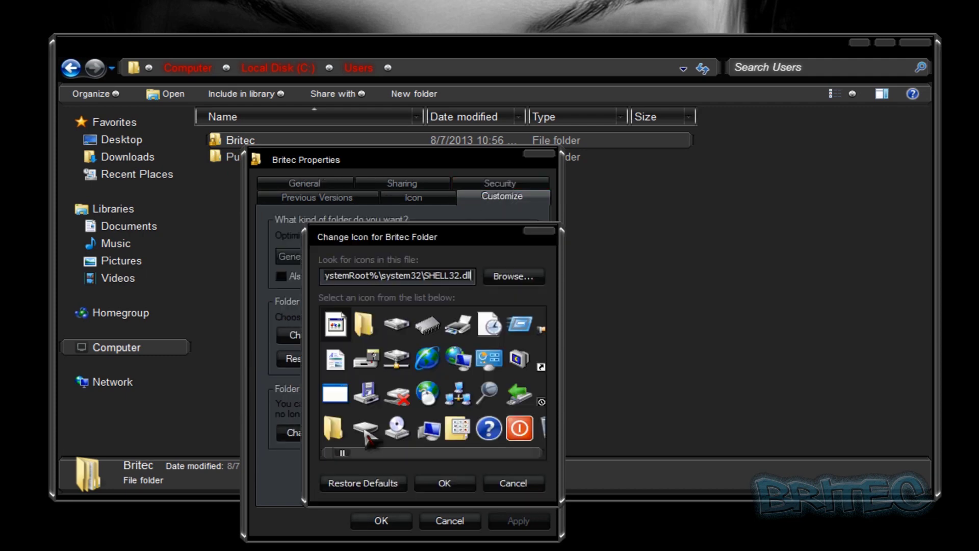
left_click(505, 278)
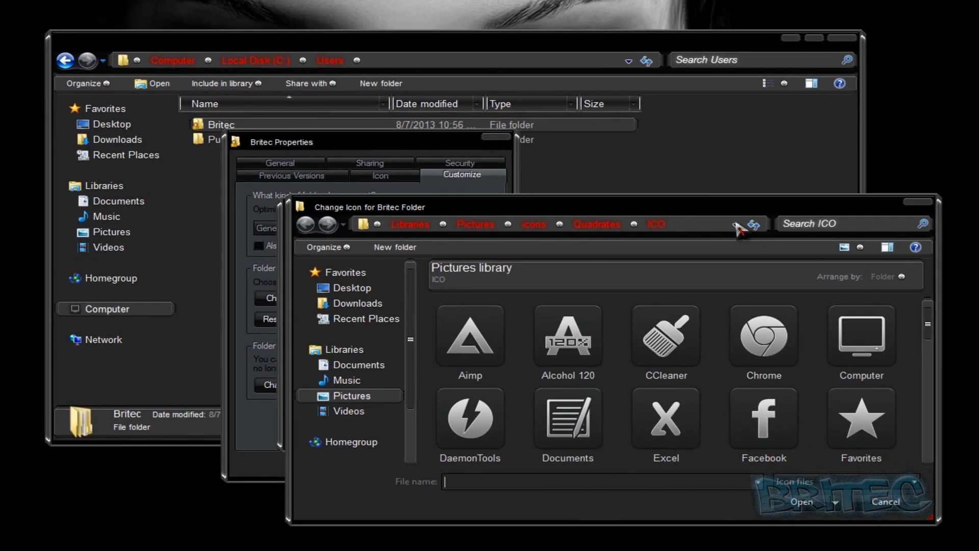
left_click_drag(744, 209, 677, 183)
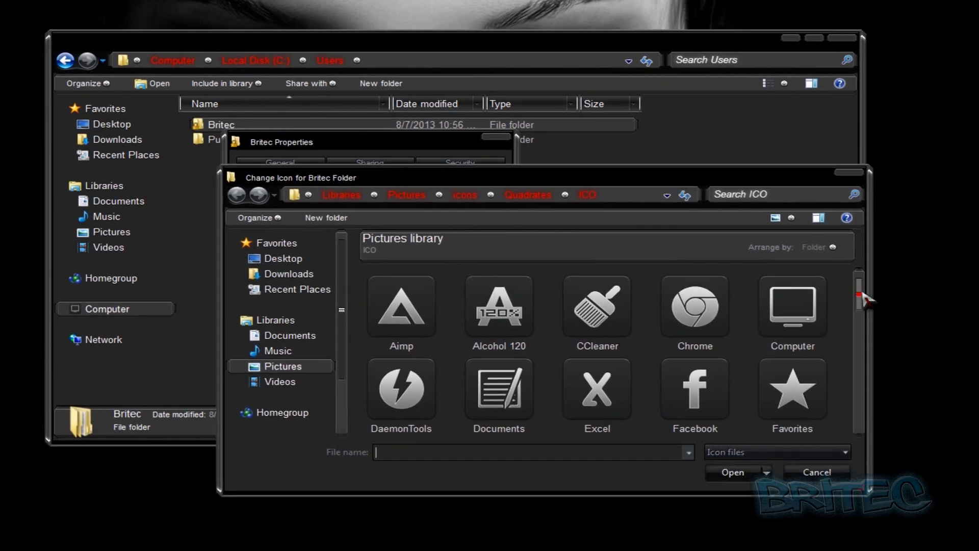
left_click_drag(859, 299, 864, 418)
scroll(499, 311, "up", 10)
left_click(510, 316)
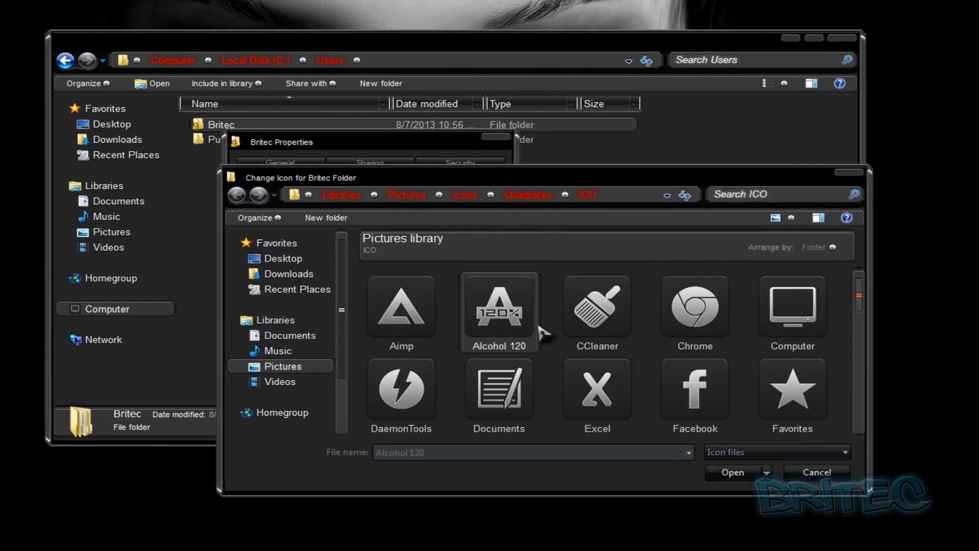
left_click_drag(861, 293, 863, 408)
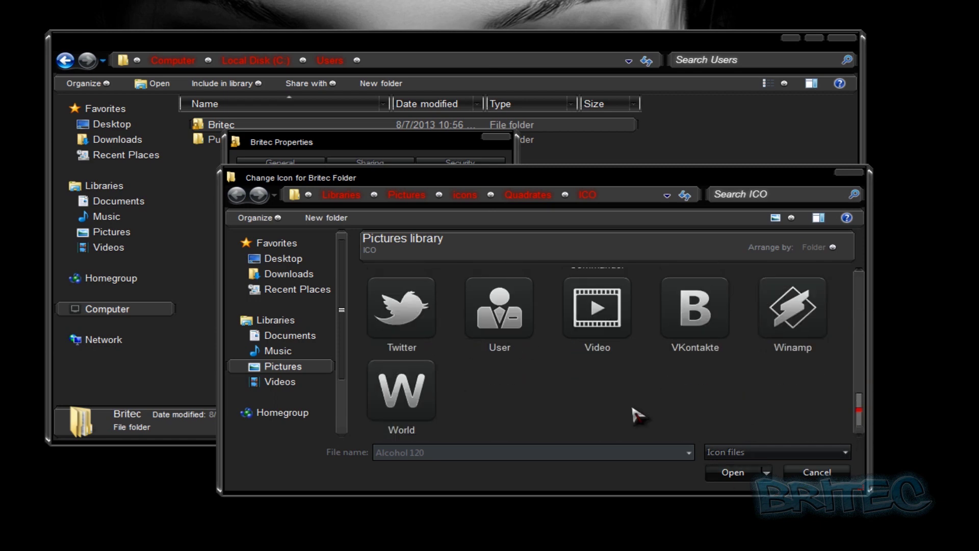
left_click(492, 316)
left_click(732, 471)
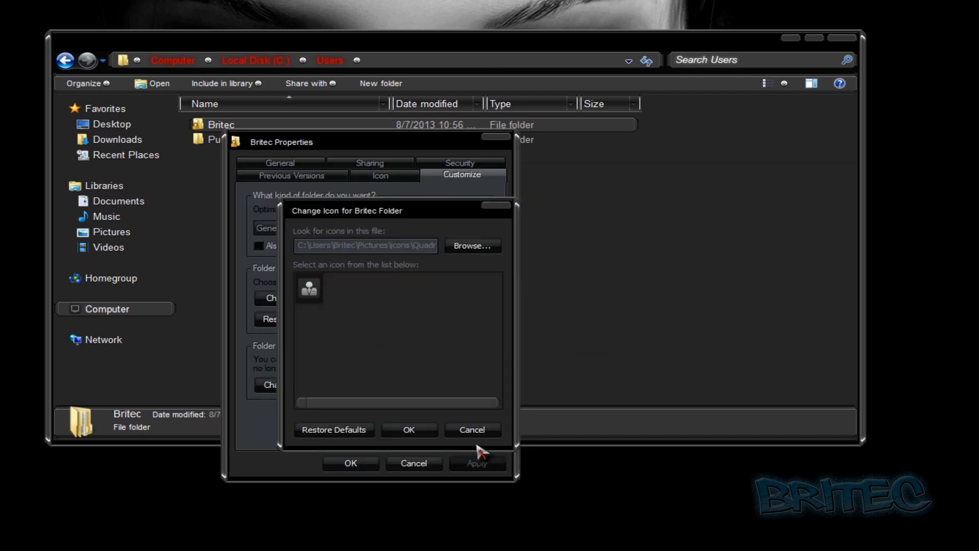
left_click(422, 431)
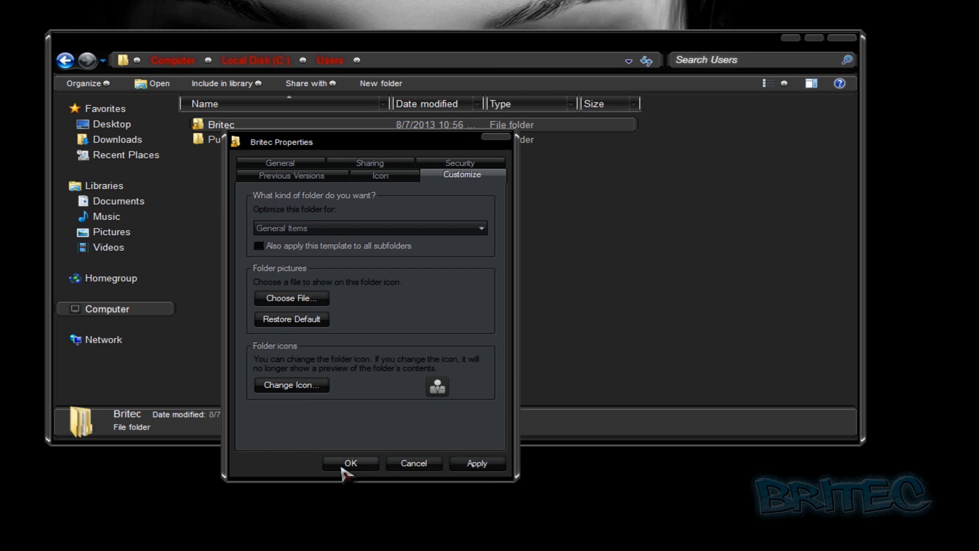
left_click(341, 465)
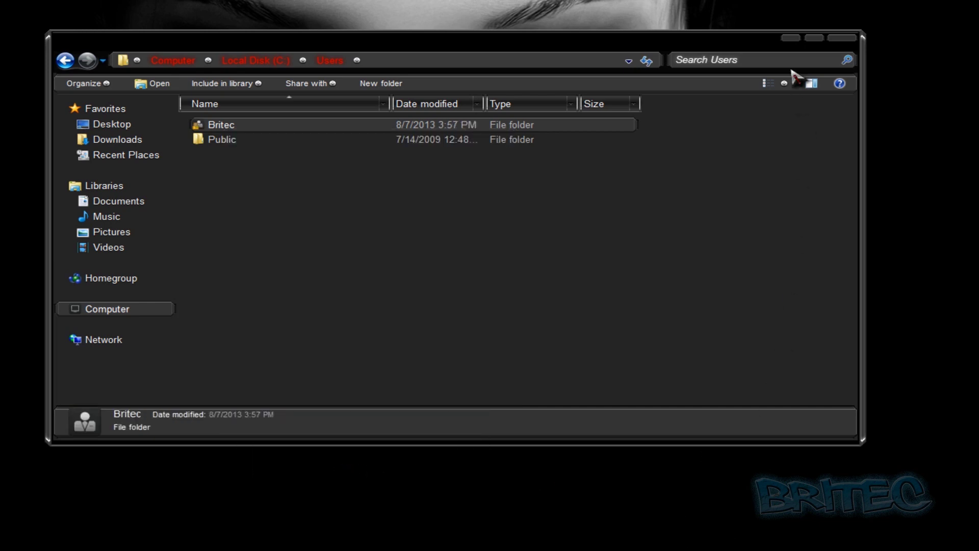
Open the Downloads folder's customization properties inside the user's profile folder and start browsing for a replacement folder icon.
double_click(199, 127)
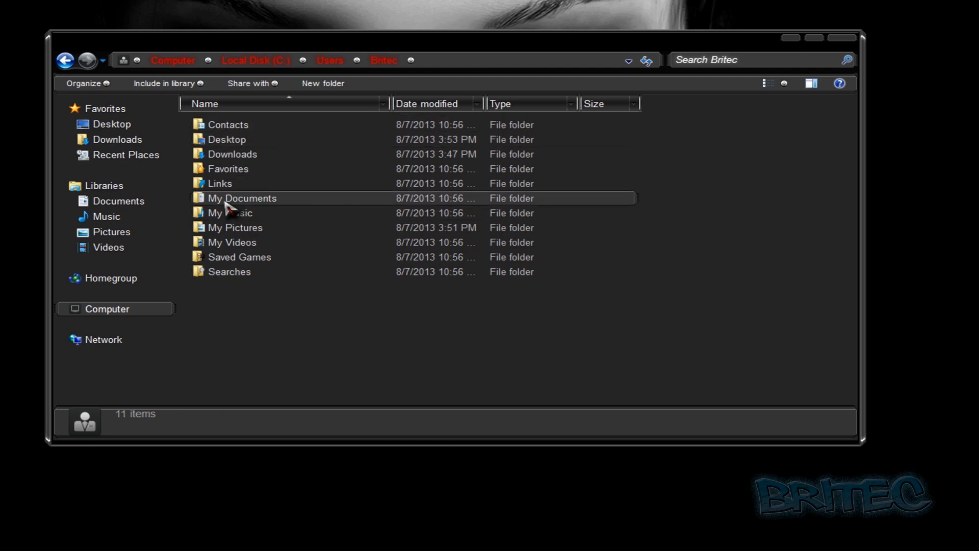
left_click(222, 156)
right_click(221, 158)
left_click(244, 366)
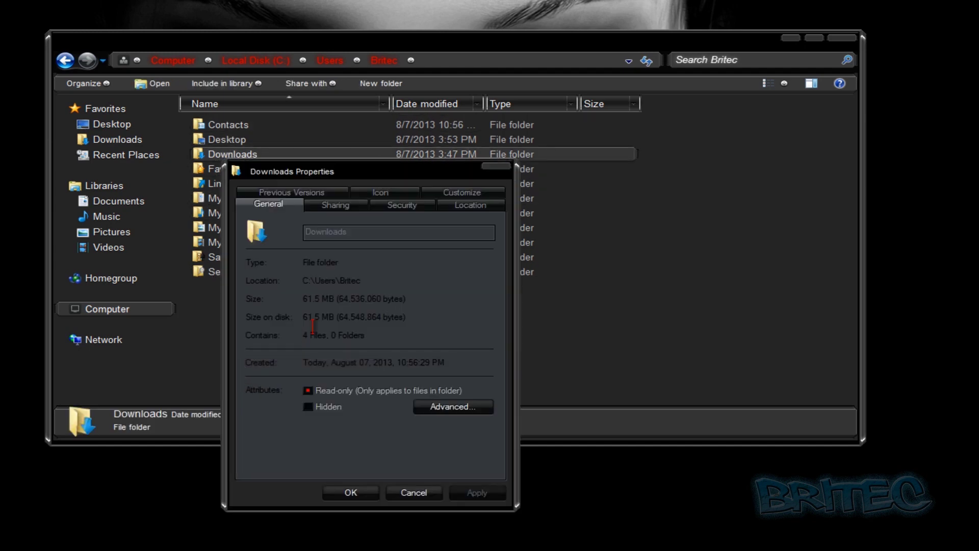
left_click(462, 204)
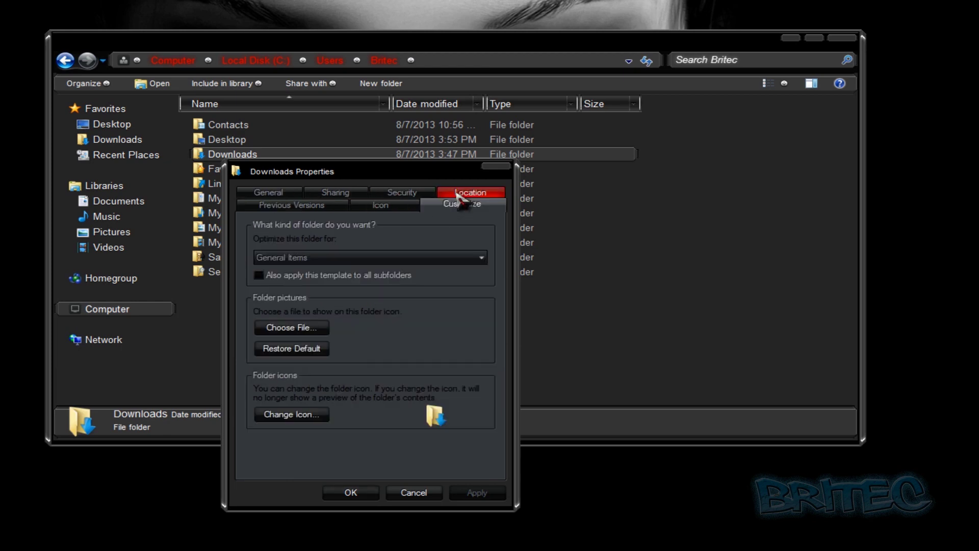
left_click(280, 415)
left_click(493, 278)
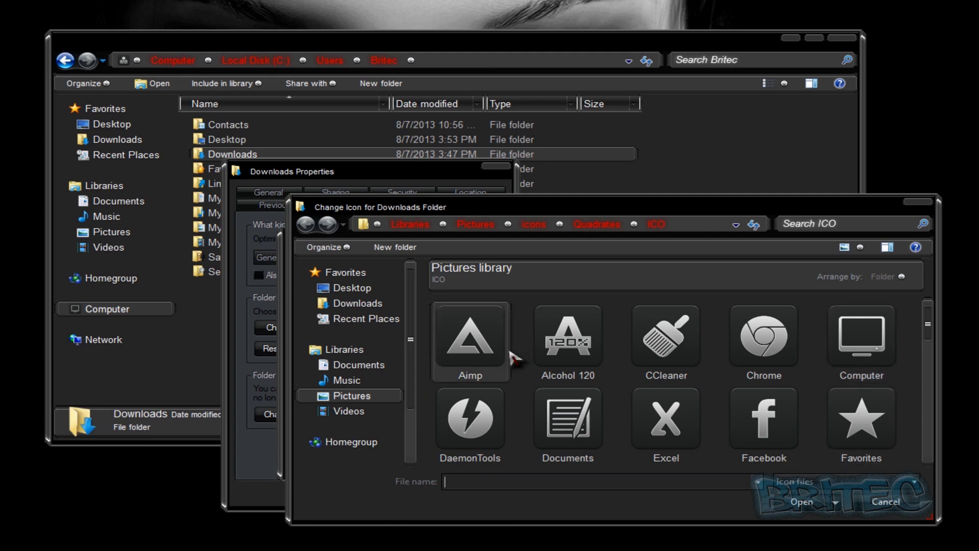
Browse to Pictures > icons > system icons > Quadrates > ico for the Downloads folder's icon.
left_click_drag(928, 327, 932, 392)
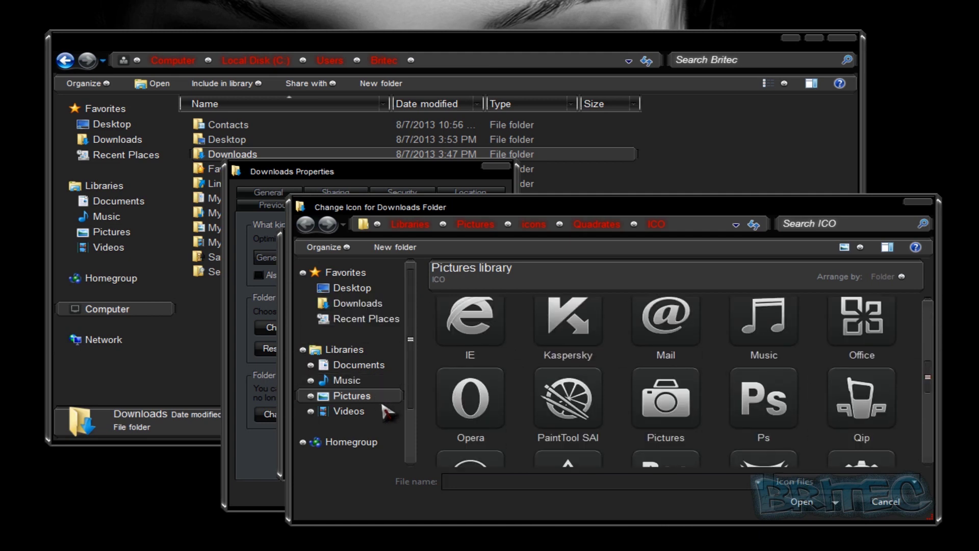
left_click(365, 395)
double_click(482, 357)
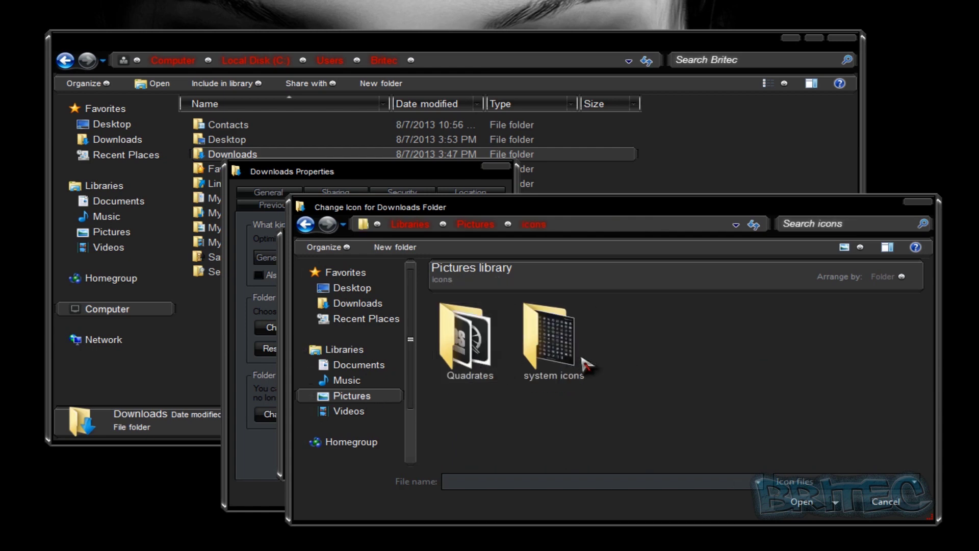
double_click(547, 343)
double_click(468, 356)
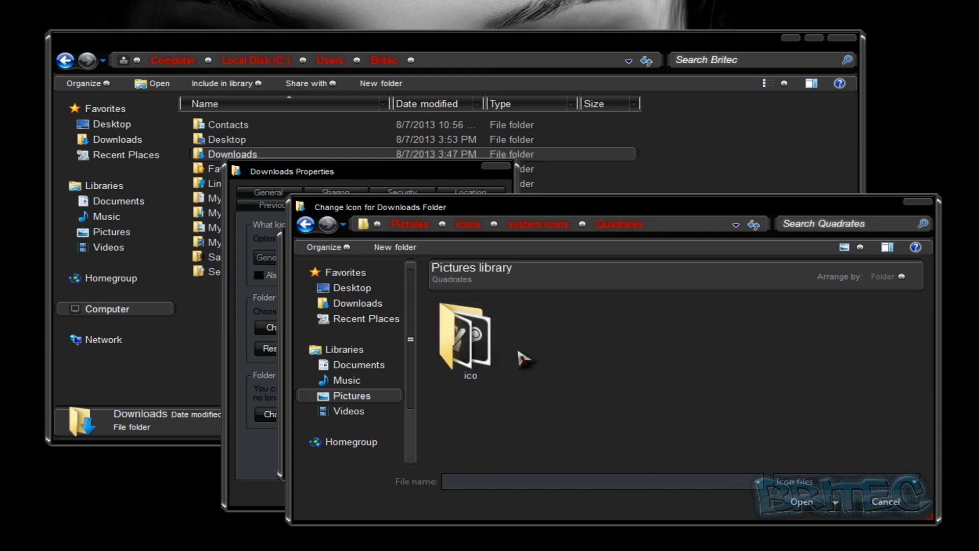
double_click(461, 357)
Set the Downloads folder's icon to the Downloads file, apply the change and confirm the folder properties.
left_click_drag(934, 313, 936, 347)
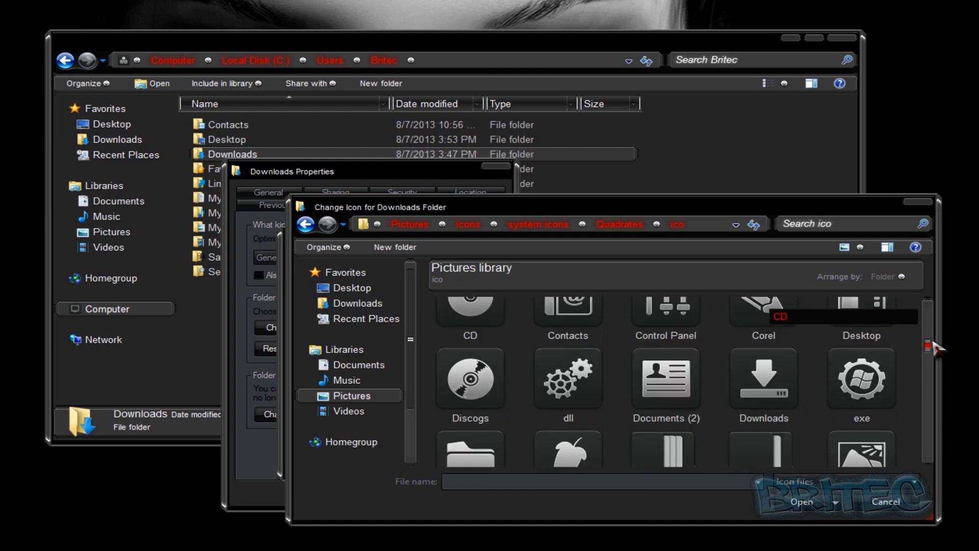
scroll(777, 380, "up", 5)
left_click(778, 377)
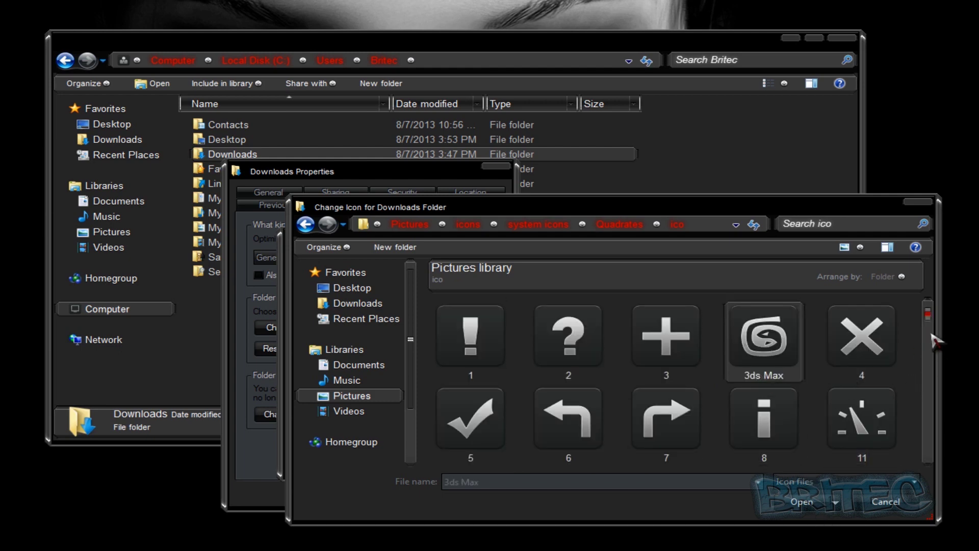
scroll(933, 336, "down", 4)
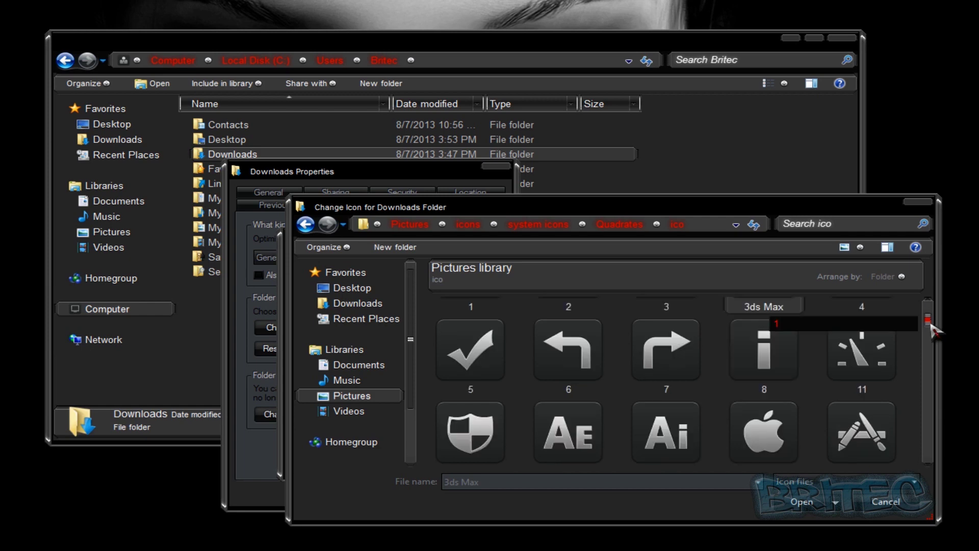
scroll(934, 360, "down", 3)
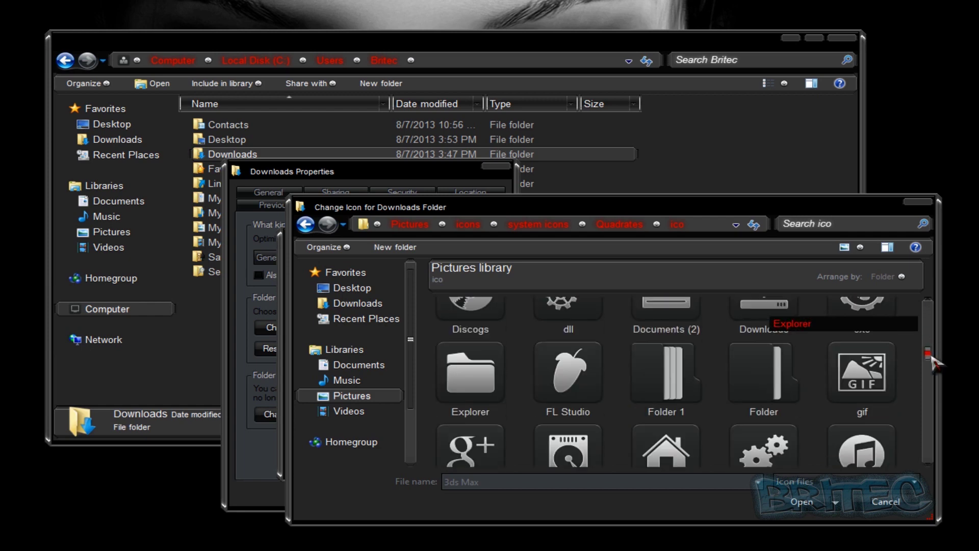
left_click_drag(932, 359, 932, 309)
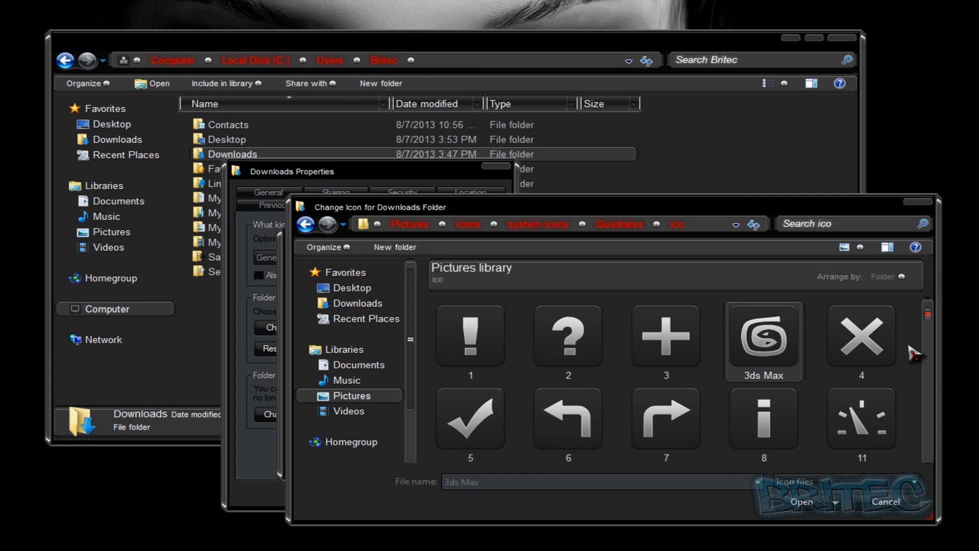
scroll(915, 339, "down", 1)
left_click_drag(929, 325, 933, 352)
left_click(780, 339)
left_click(803, 503)
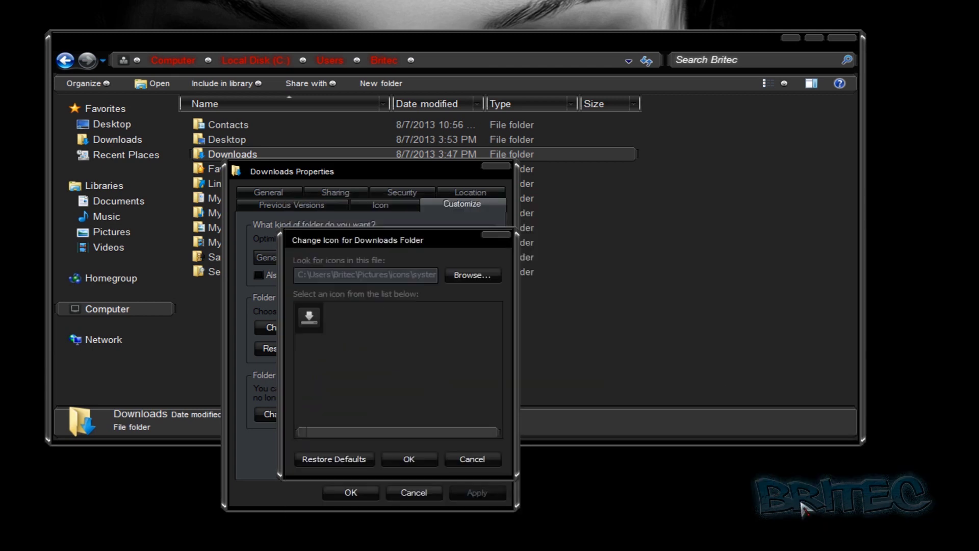
left_click(407, 458)
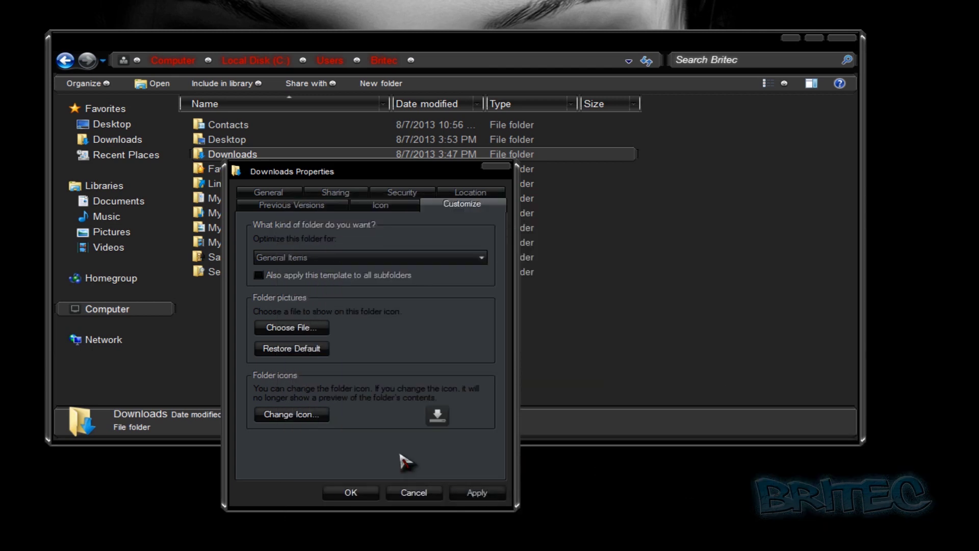
left_click(490, 496)
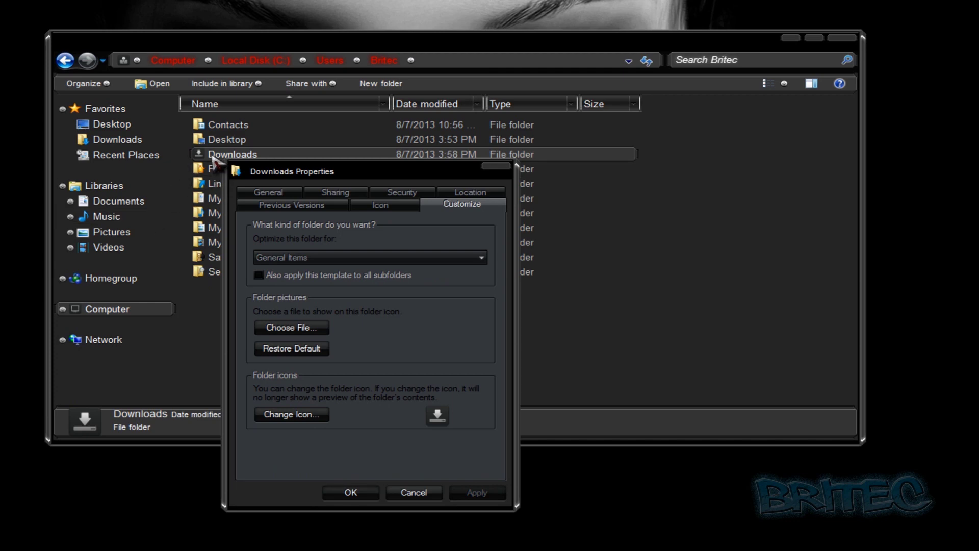
left_click(352, 492)
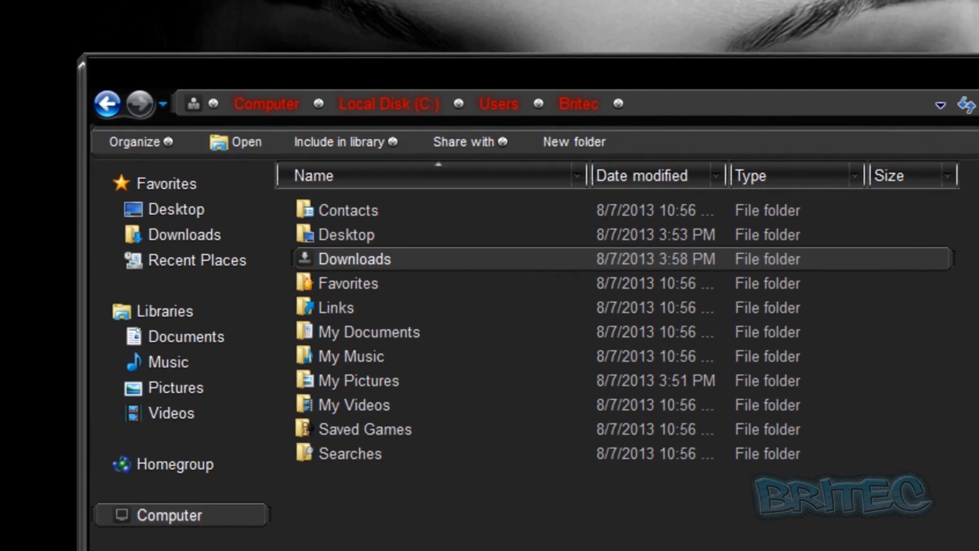
Close the profile folder window and remove Sticky Notes from the Start menu's program list.
left_click(824, 97)
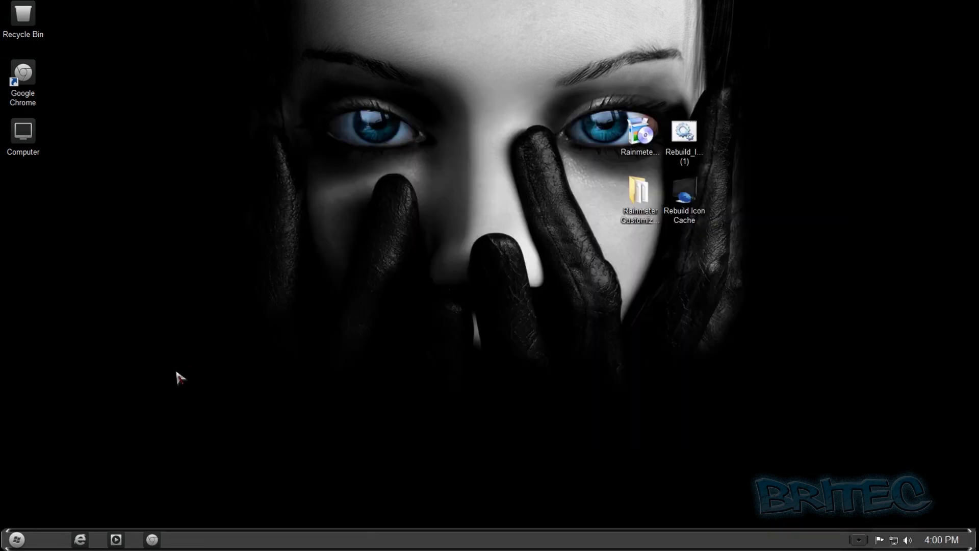
left_click(18, 540)
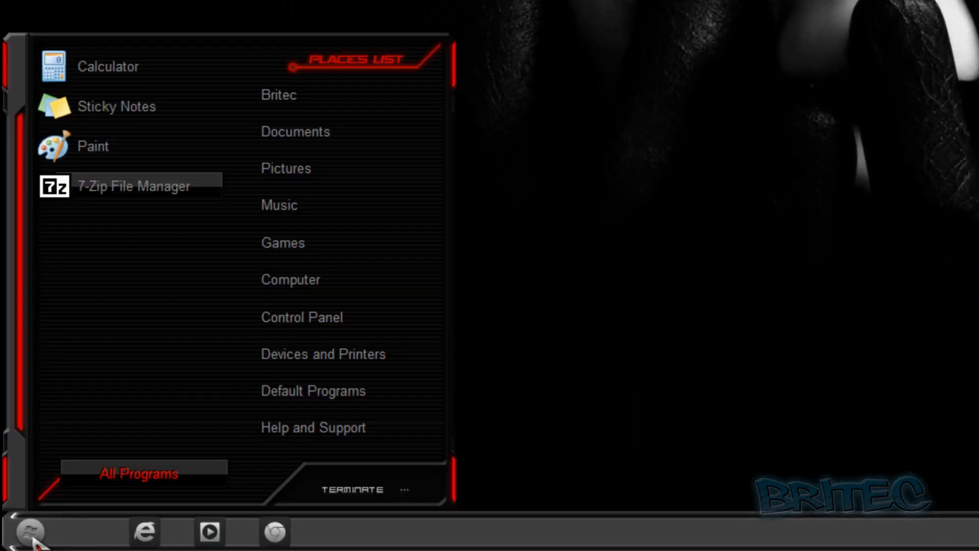
right_click(97, 104)
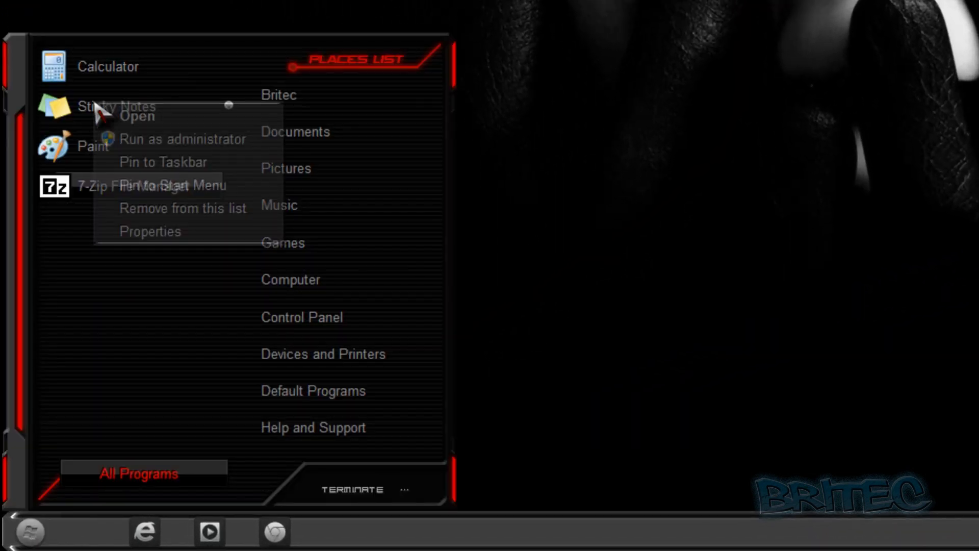
left_click(150, 215)
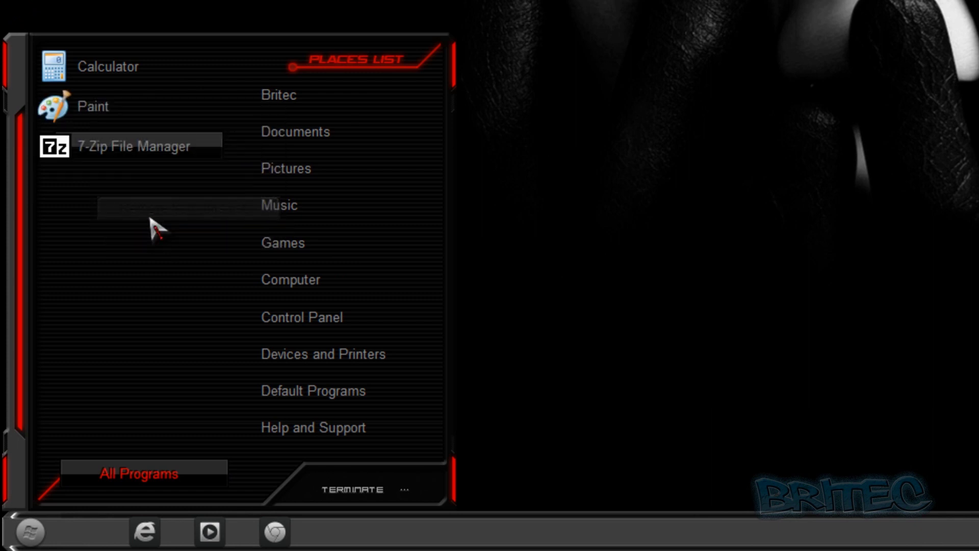
Open the Start menu Calculator shortcut's properties and start browsing for a replacement icon.
right_click(95, 77)
left_click(128, 206)
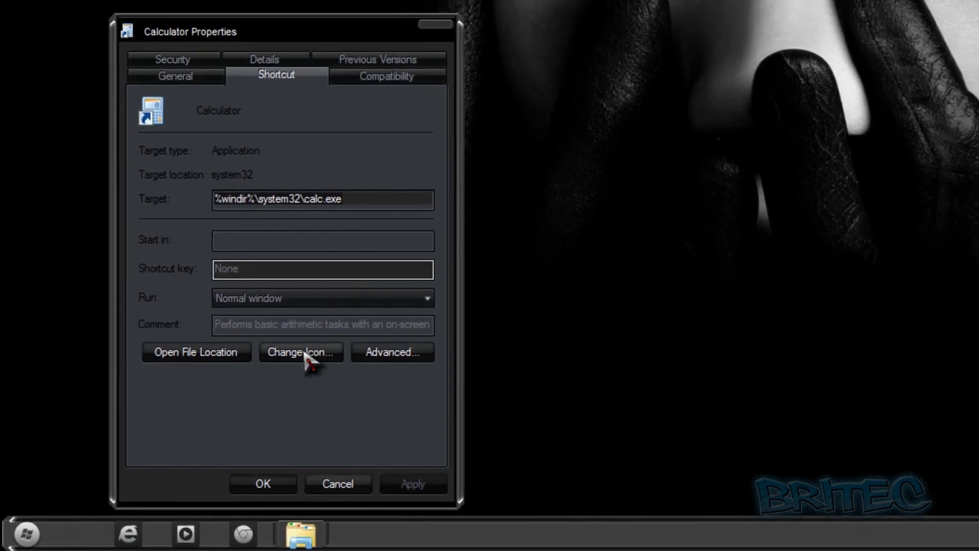
left_click(308, 357)
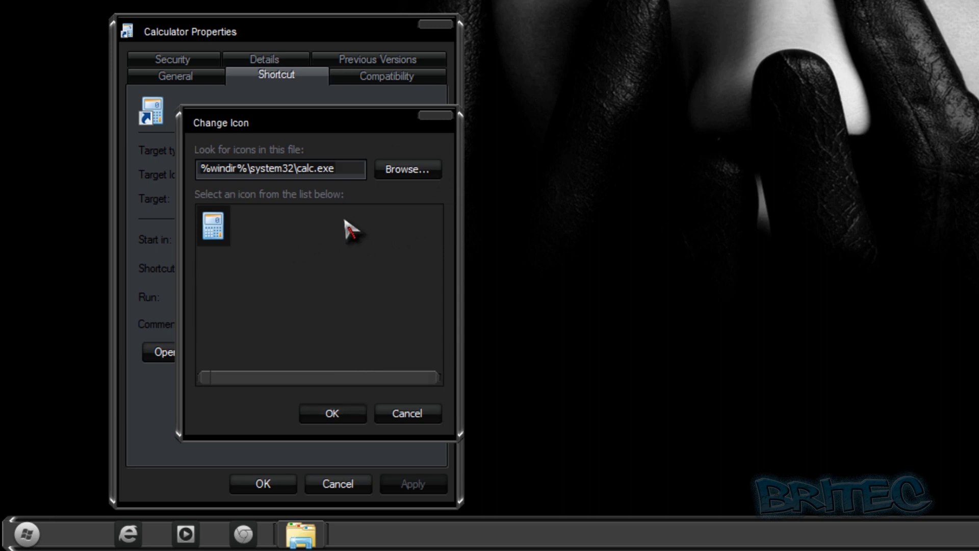
left_click(405, 171)
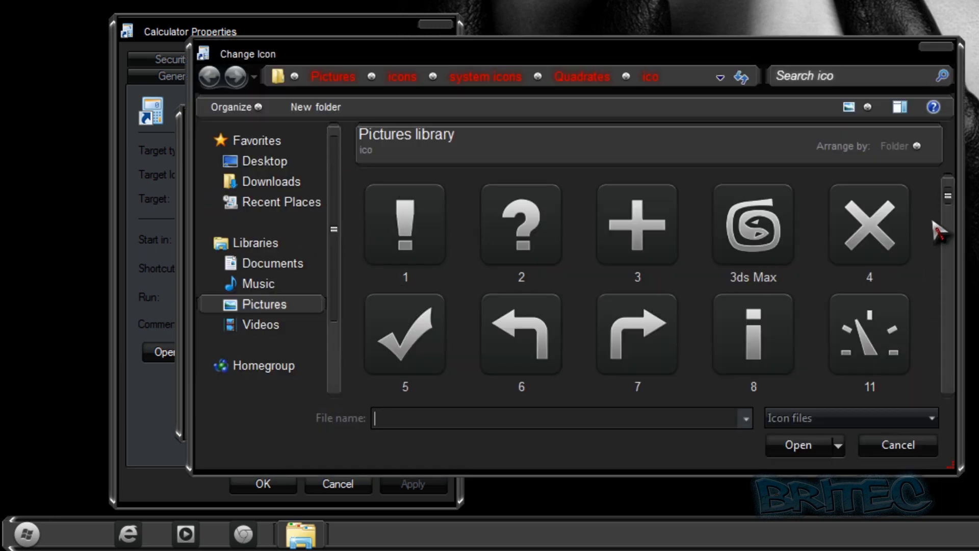
Set the Calculator shortcut's icon to the Calc file from the Quadrates ico folder, apply the change and confirm the properties.
left_click_drag(948, 195, 951, 239)
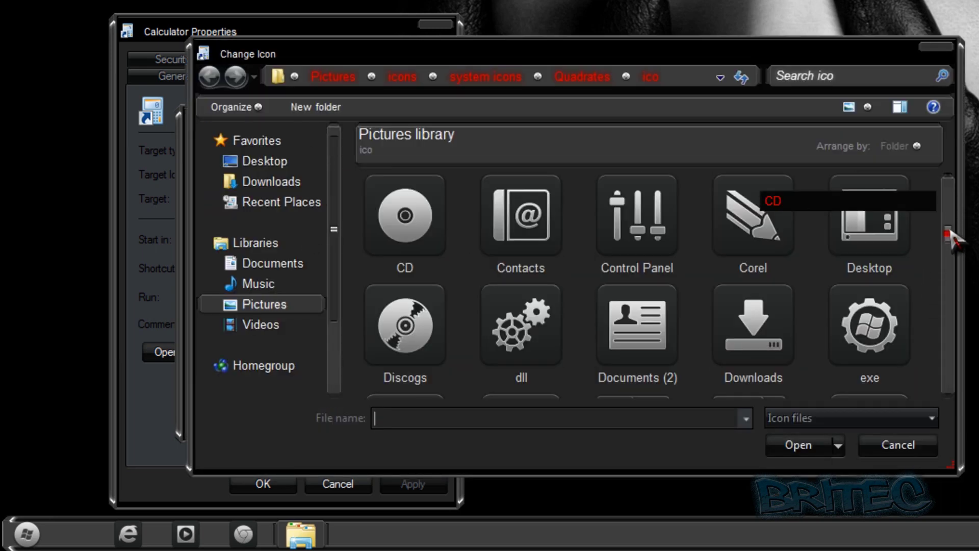
left_click_drag(951, 239, 946, 213)
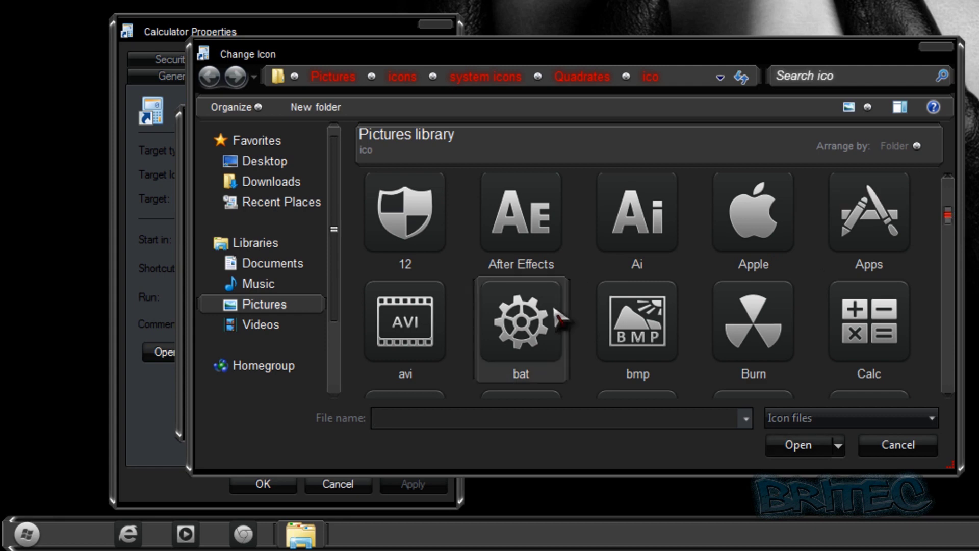
left_click(869, 321)
left_click(787, 448)
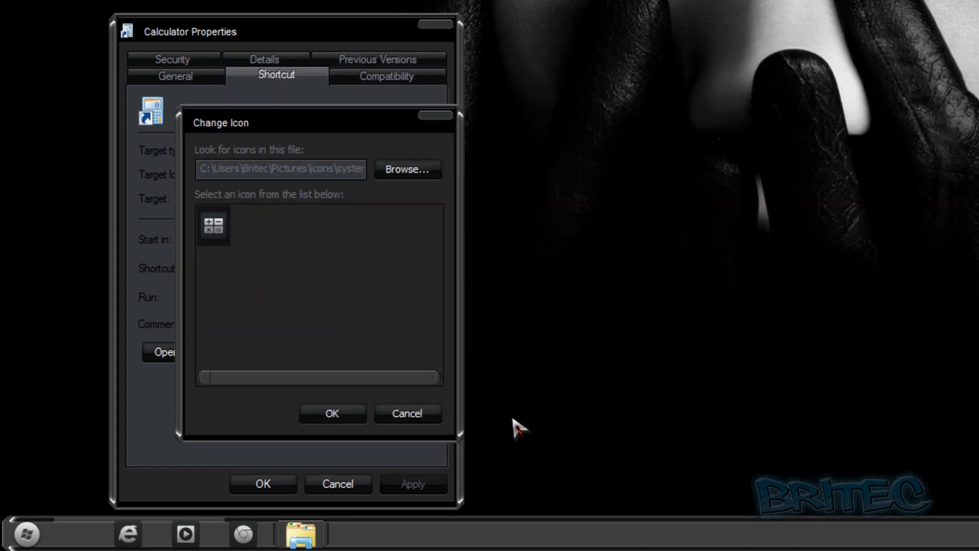
left_click(332, 414)
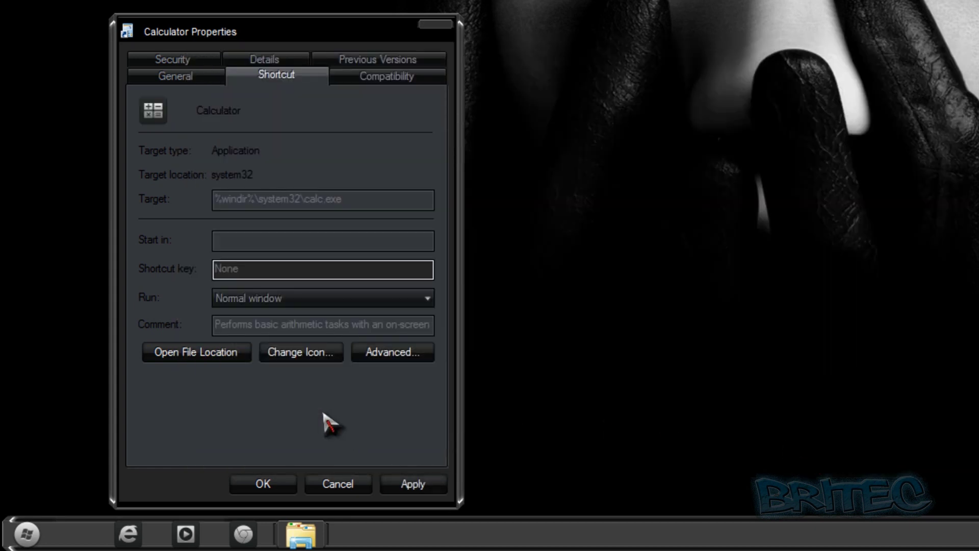
left_click(408, 487)
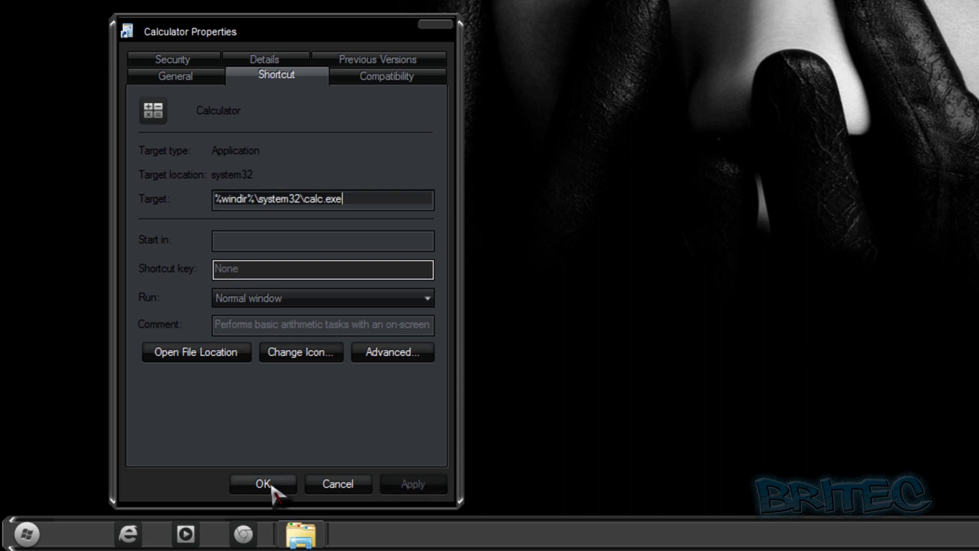
left_click(263, 484)
Open the 7-Zip File Manager shortcut's properties from the Start menu and start browsing for a replacement icon.
left_click(23, 538)
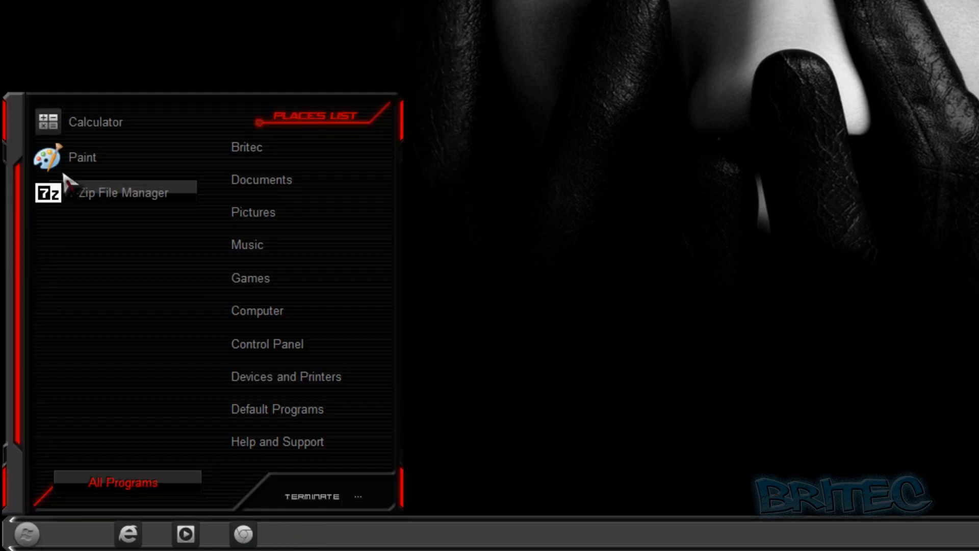
right_click(80, 193)
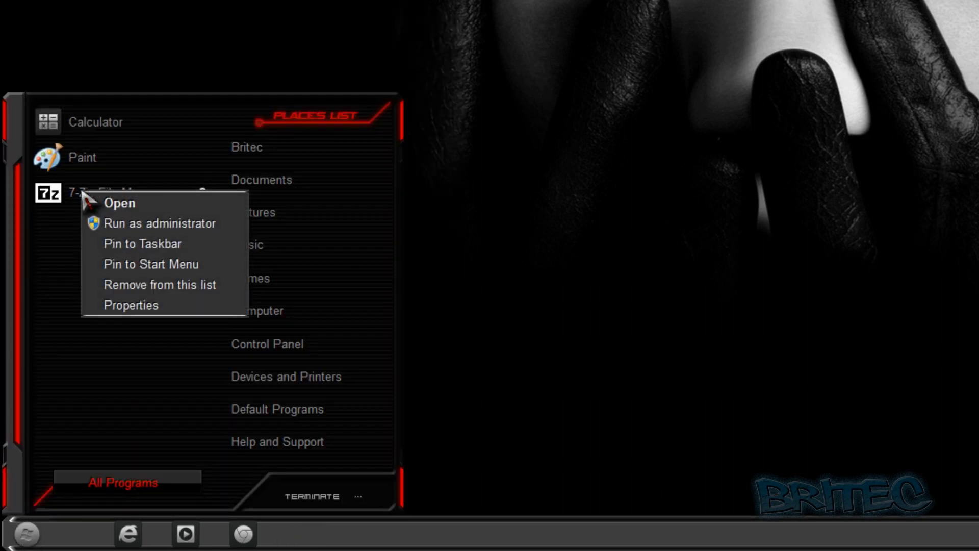
left_click(117, 305)
left_click(280, 353)
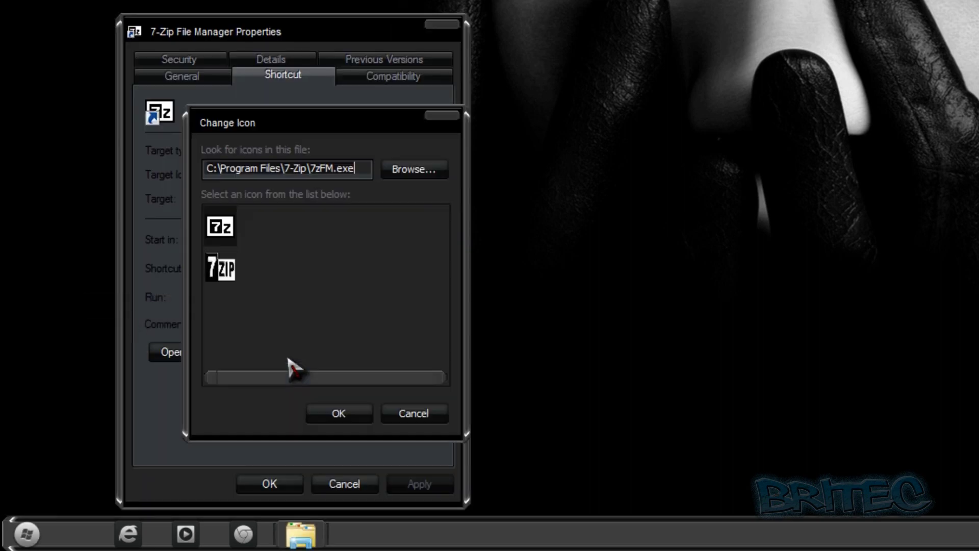
left_click(415, 170)
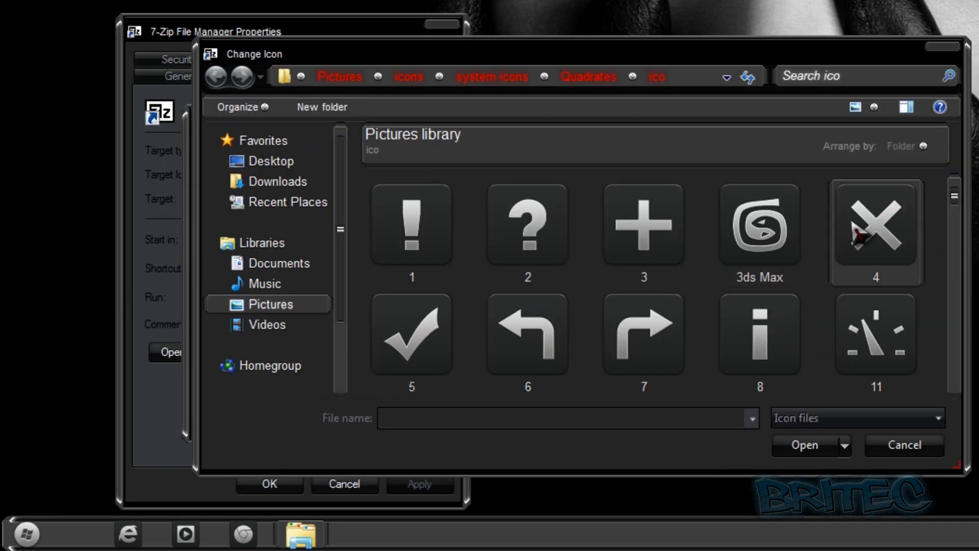
Set the 7-Zip File Manager shortcut's icon to the zip file from the Quadrates ico folder, apply and confirm the properties.
left_click_drag(953, 202, 942, 387)
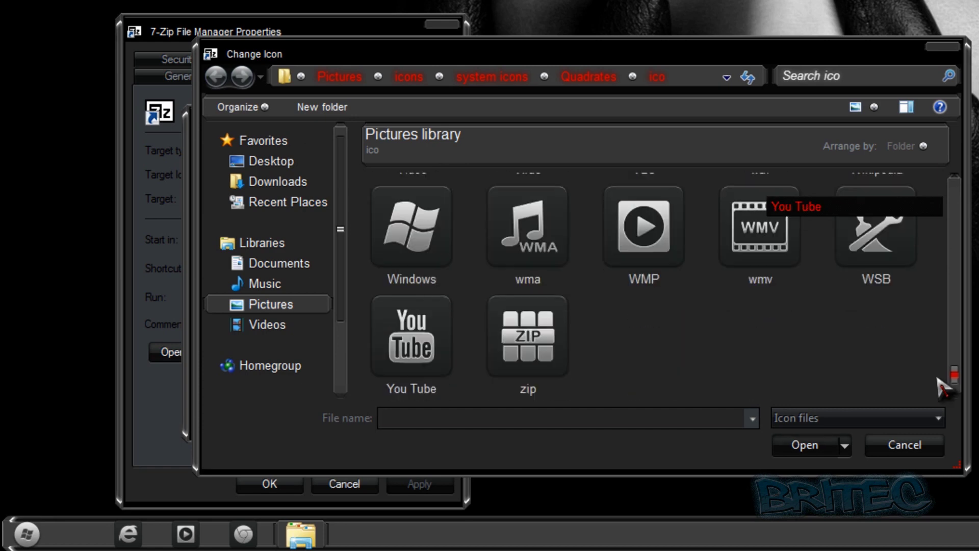
left_click(546, 351)
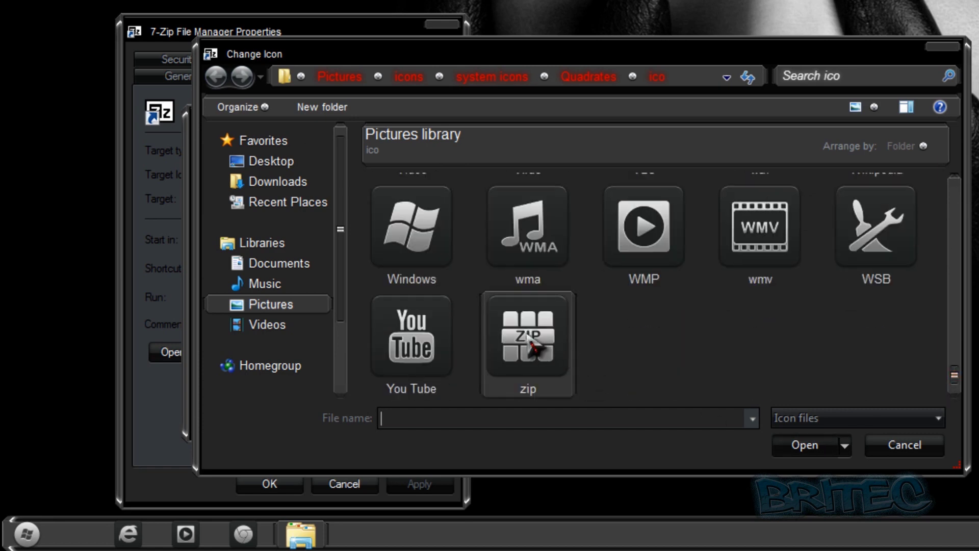
left_click(806, 446)
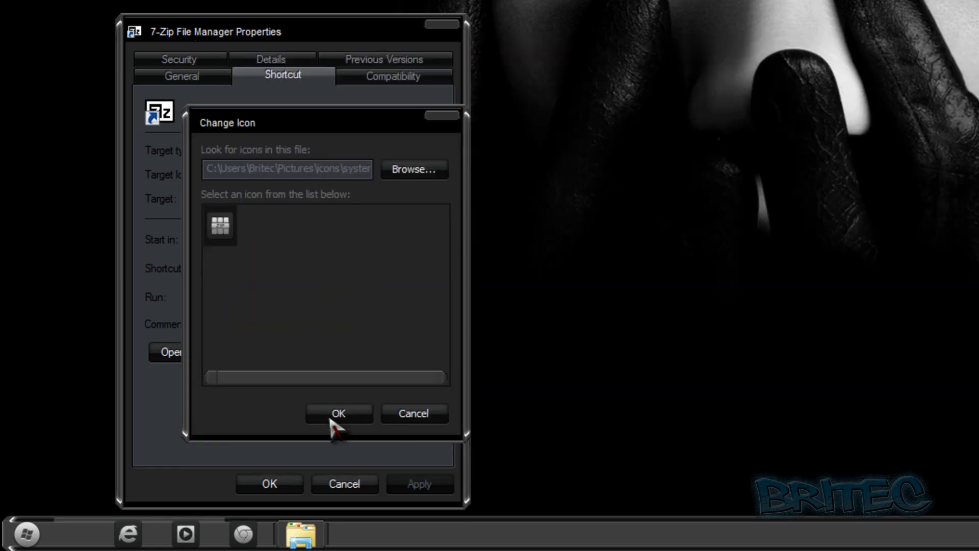
left_click(333, 413)
left_click(430, 487)
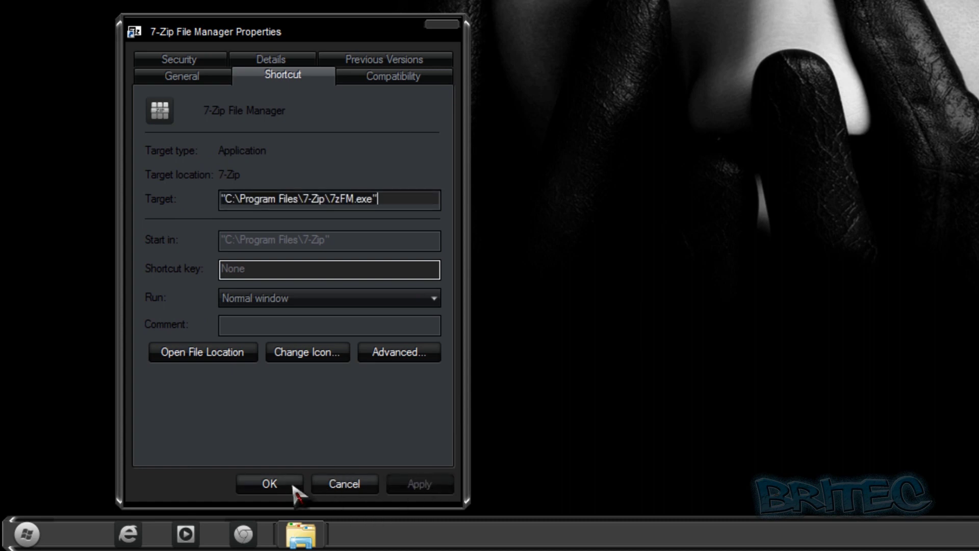
left_click(291, 487)
Open the Paint shortcut's properties from the Start menu and start browsing for a replacement icon.
left_click(28, 542)
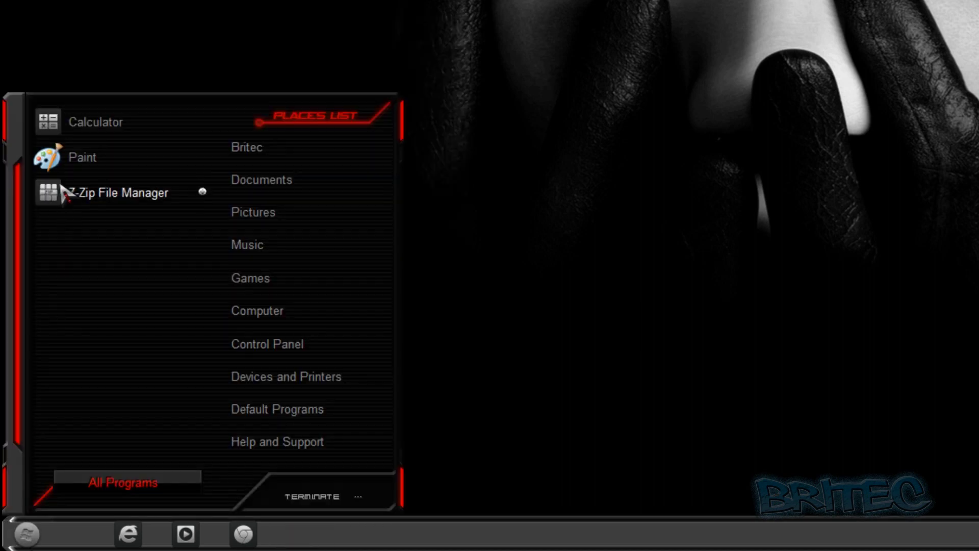
right_click(69, 166)
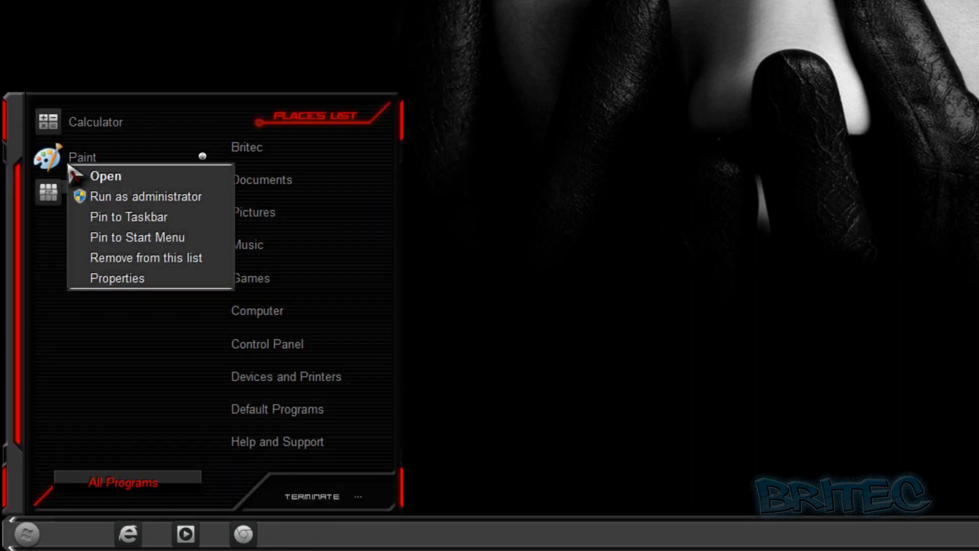
left_click(117, 280)
left_click(275, 357)
left_click(408, 170)
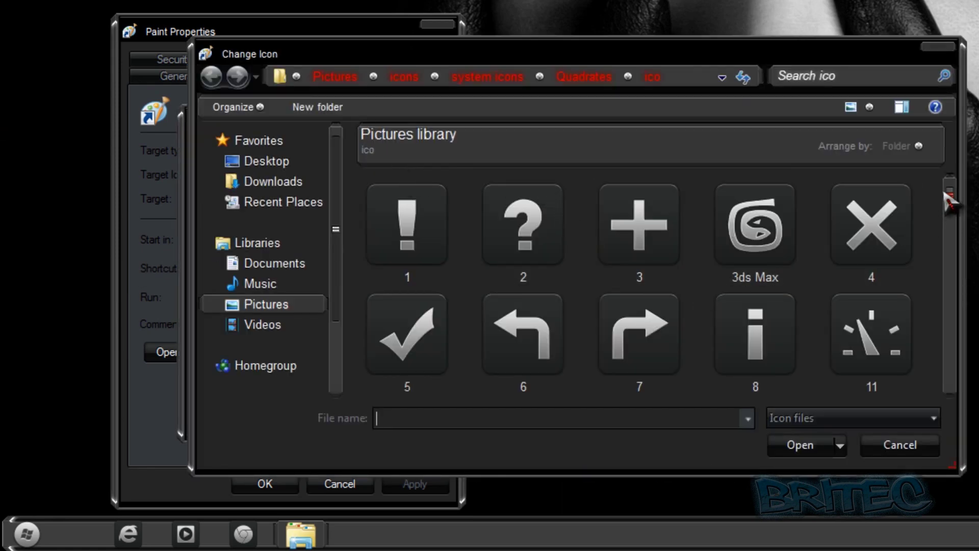
Set the Paint shortcut's icon to the Paint file from the Quadrates ico folder, confirm the properties and check the Start menu icons.
left_click_drag(949, 199, 953, 312)
left_click(737, 280)
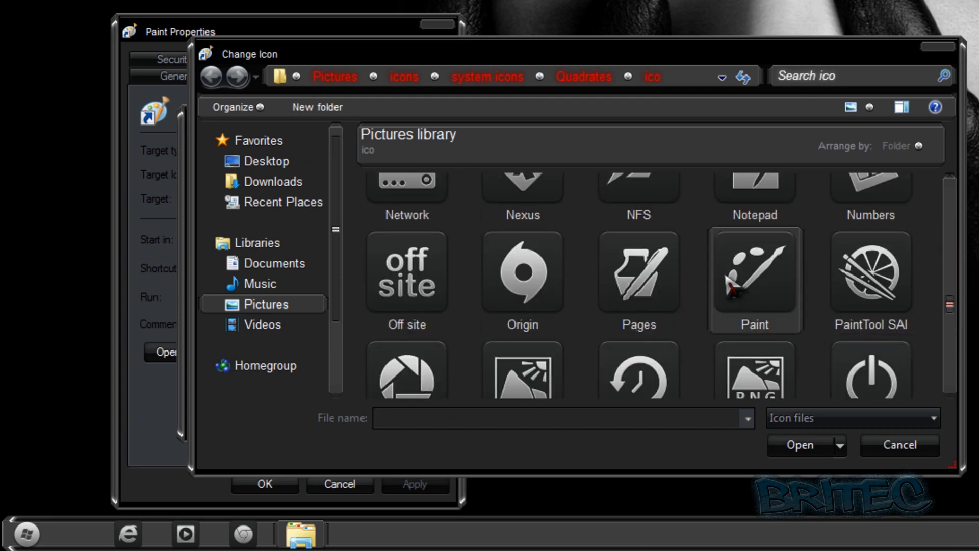
left_click(799, 444)
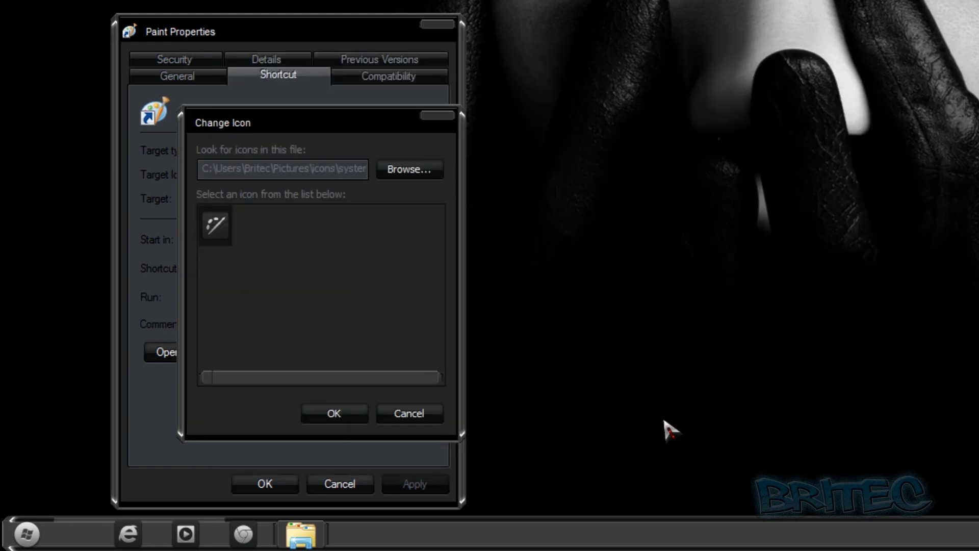
left_click(348, 419)
left_click(267, 487)
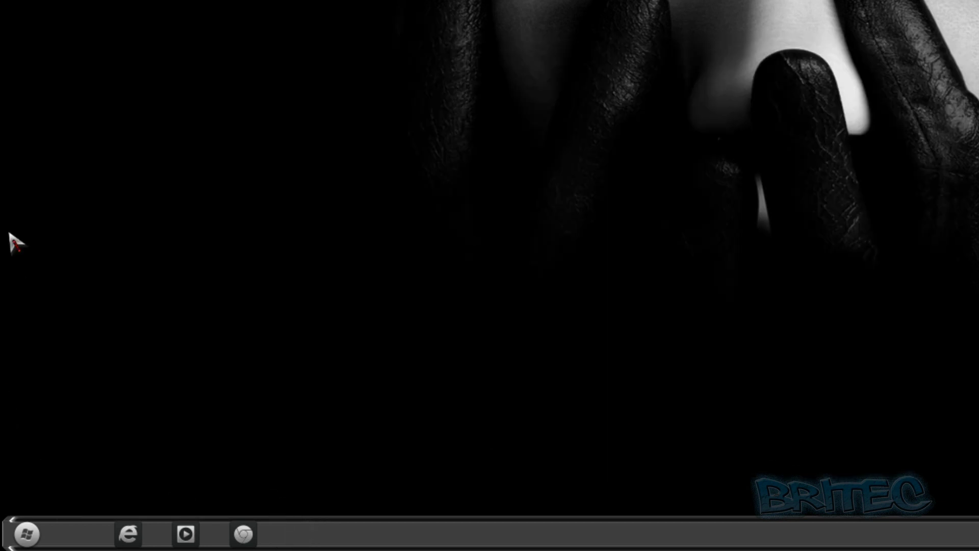
left_click(26, 533)
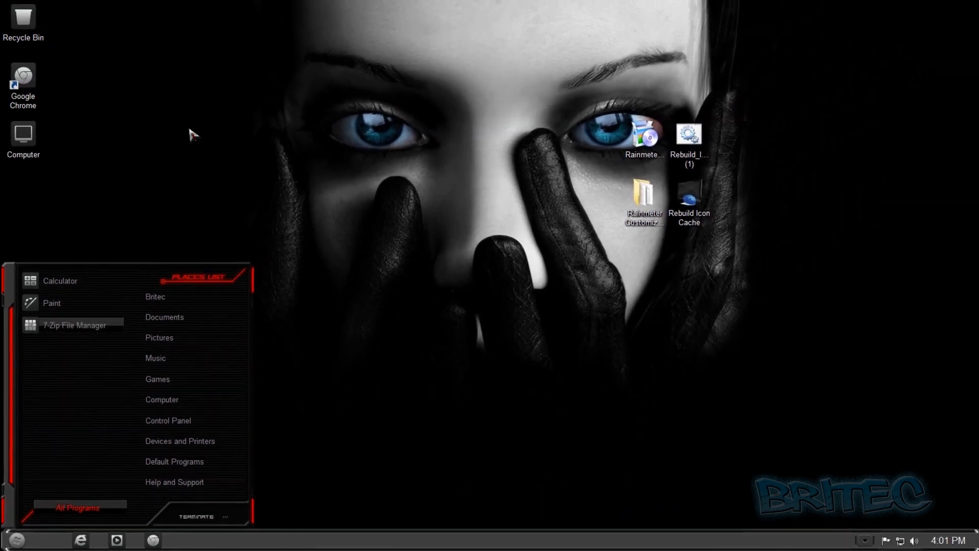
left_click(259, 116)
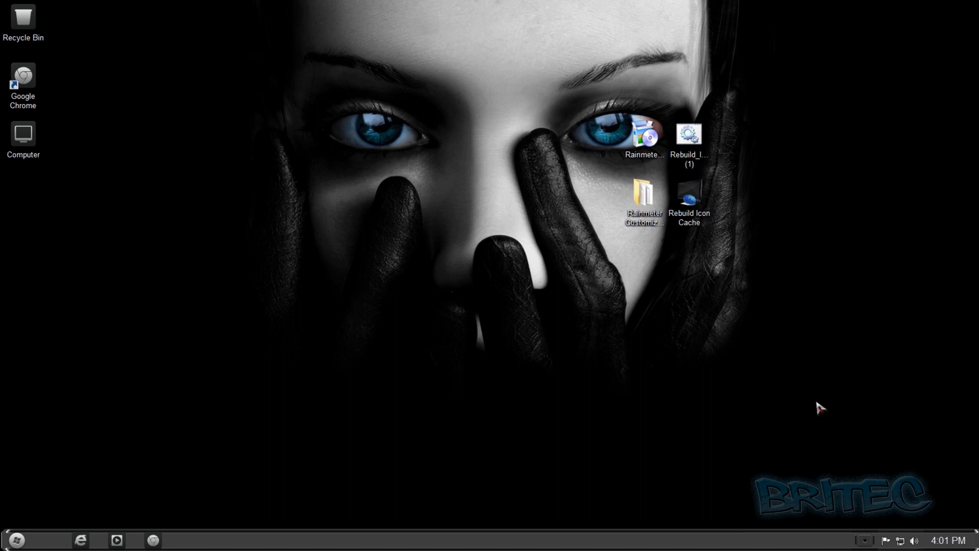
double_click(643, 135)
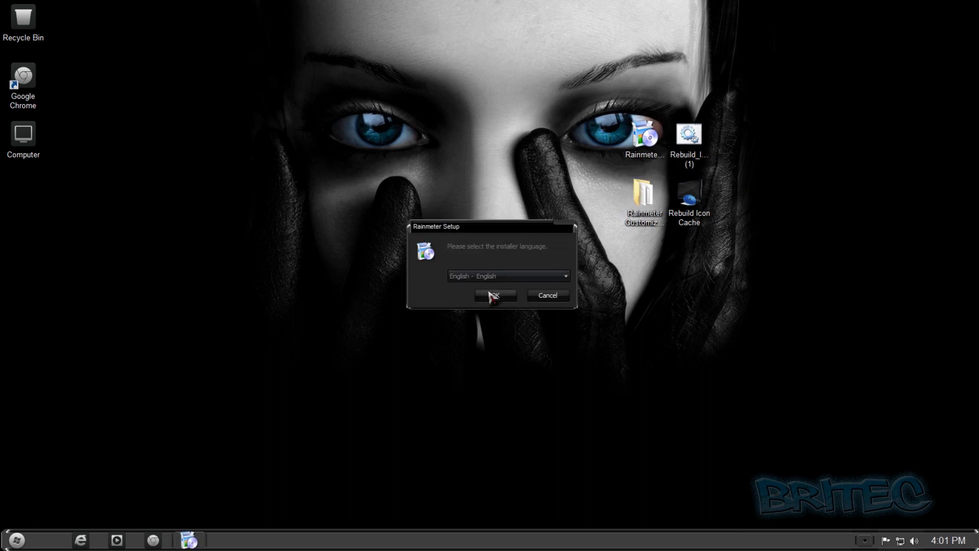
left_click(492, 295)
left_click(561, 367)
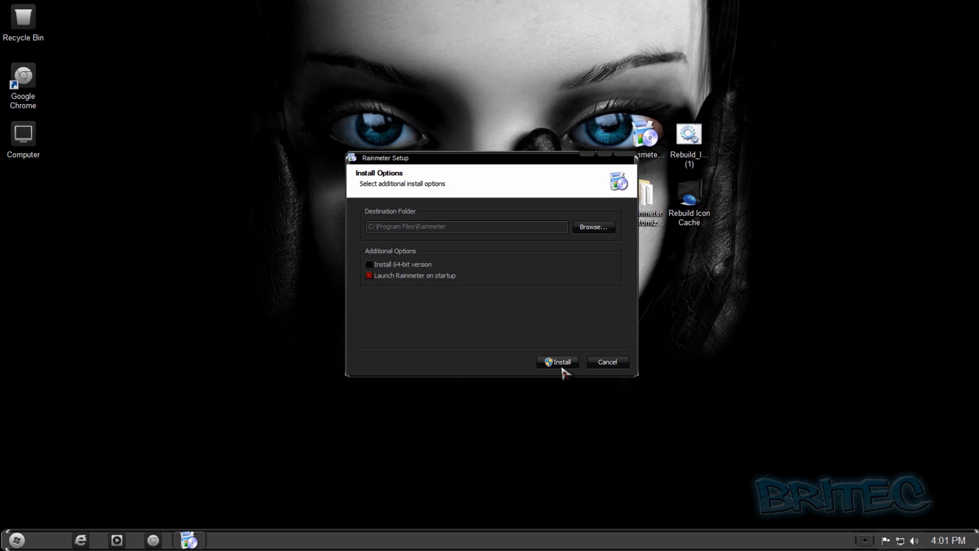
left_click(609, 362)
Run the Rainmeter installer as administrator in English, perform a standard installation with launch on startup, and finish setup with Run Rainmeter enabled.
right_click(637, 138)
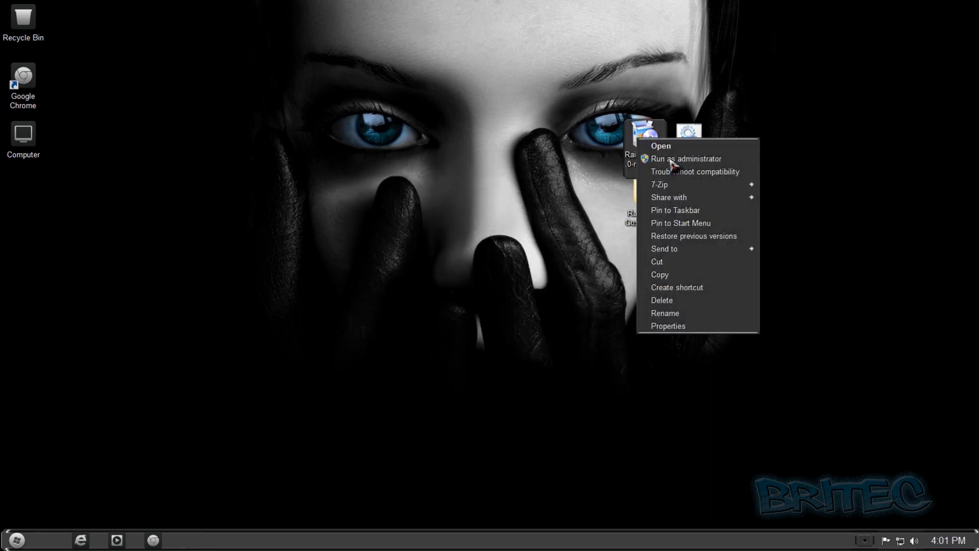
left_click(670, 158)
left_click(506, 295)
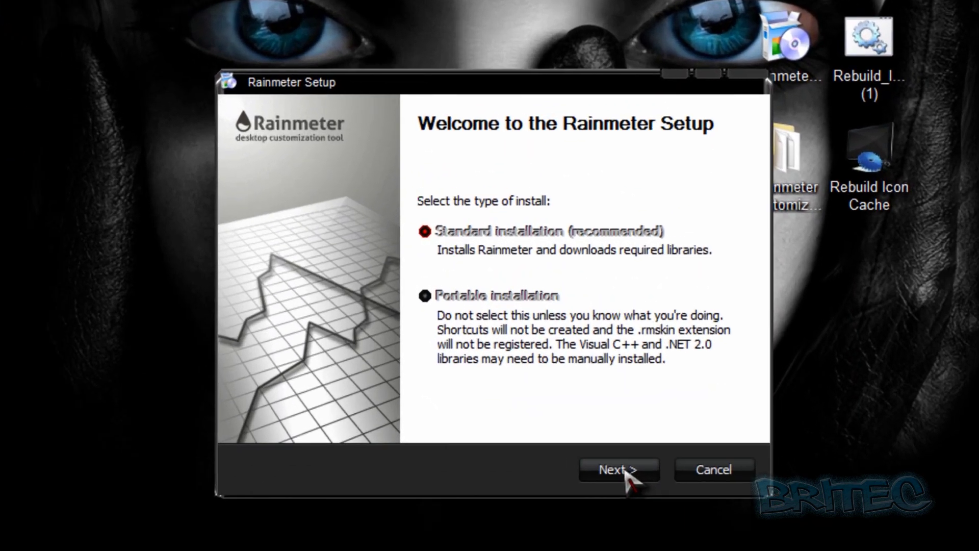
left_click(568, 378)
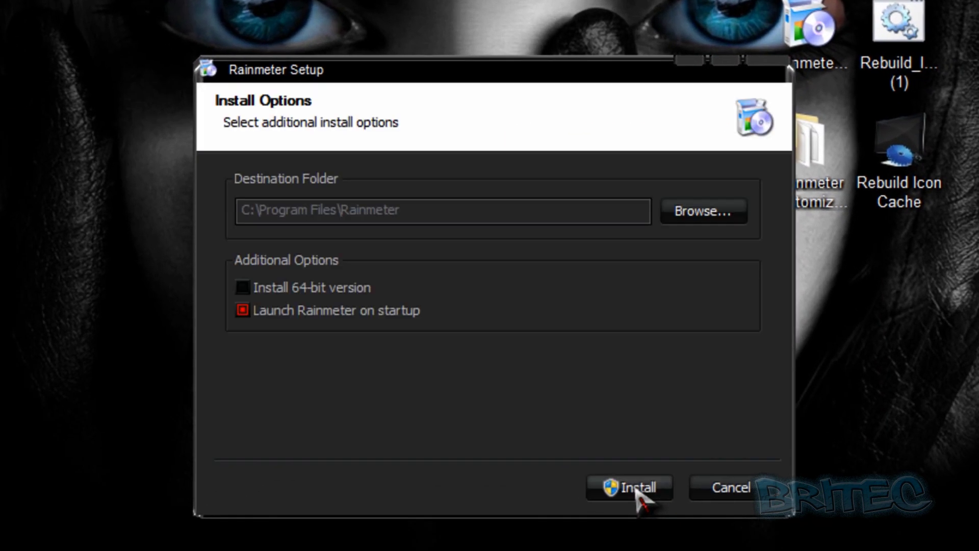
left_click(636, 488)
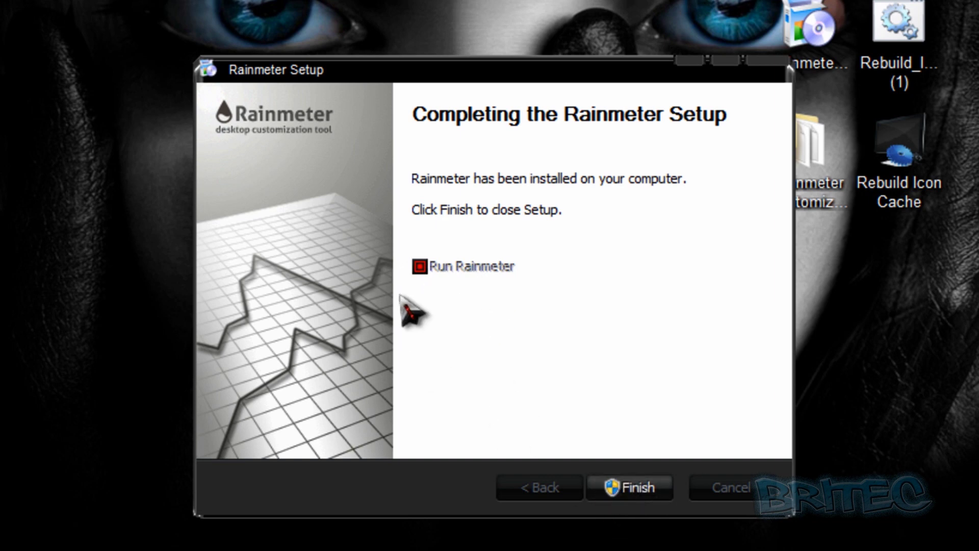
left_click(637, 488)
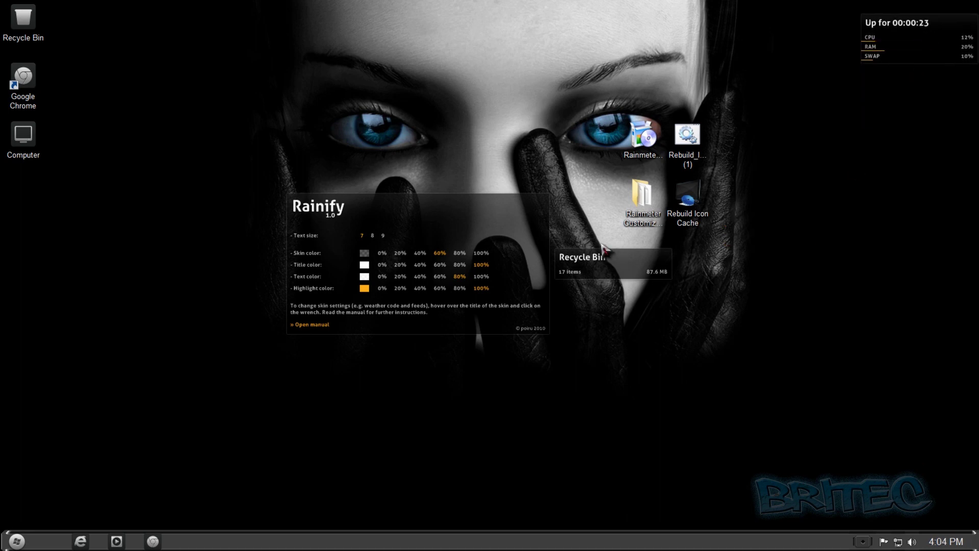
Close Rainmeter's Recycle Bin and Rainify 1.0 skins on the desktop.
left_click_drag(599, 276, 729, 287)
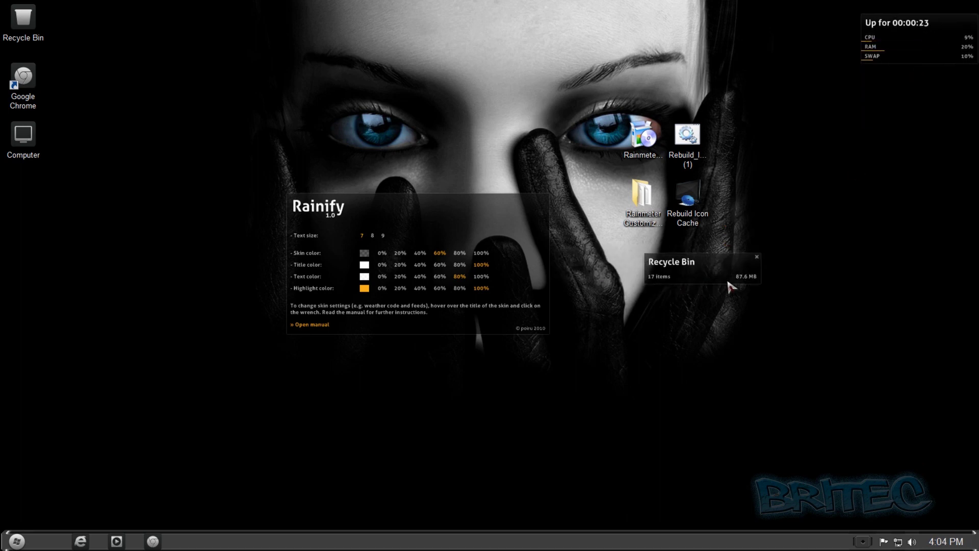
left_click(757, 257)
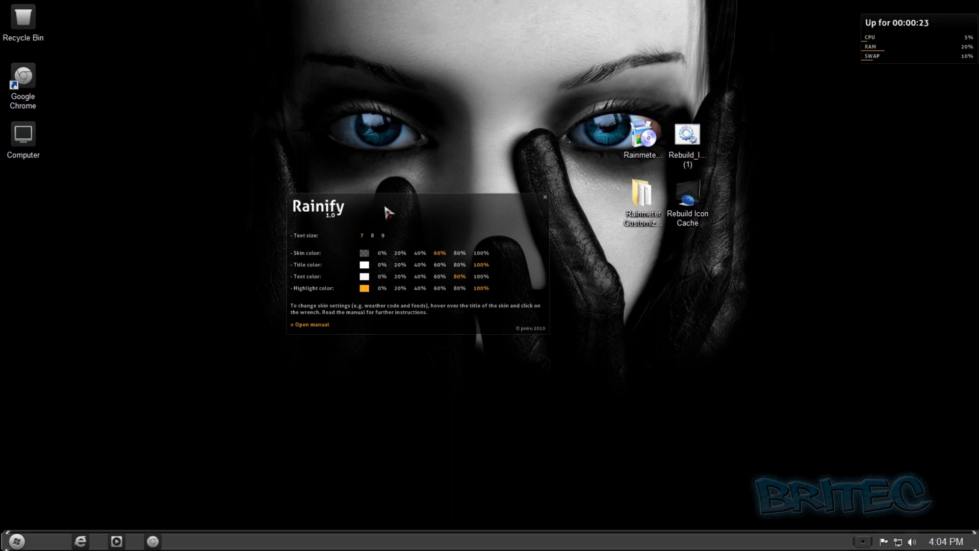
left_click(545, 198)
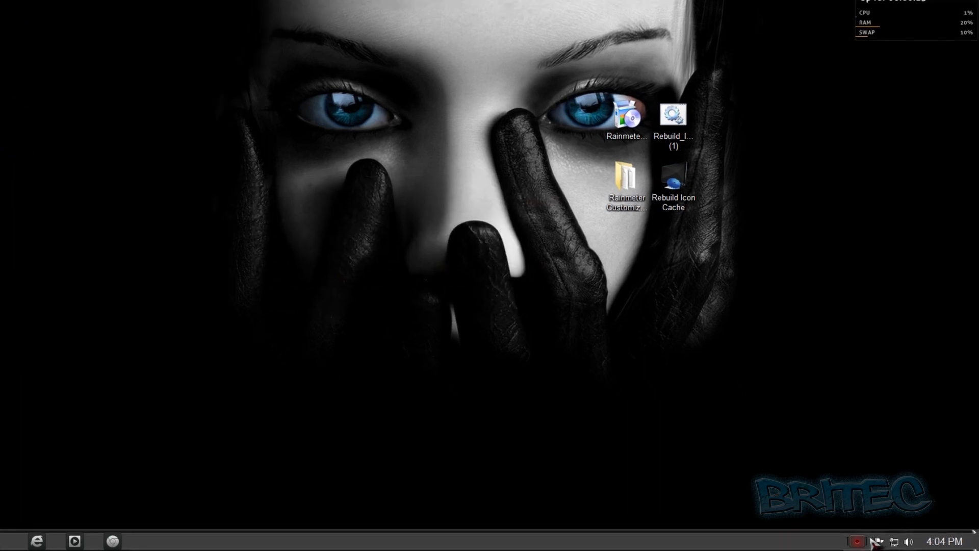
Load the LightClock.ini variant of Rainmeter's Elegant Clock skin onto the desktop.
left_click(857, 542)
right_click(876, 489)
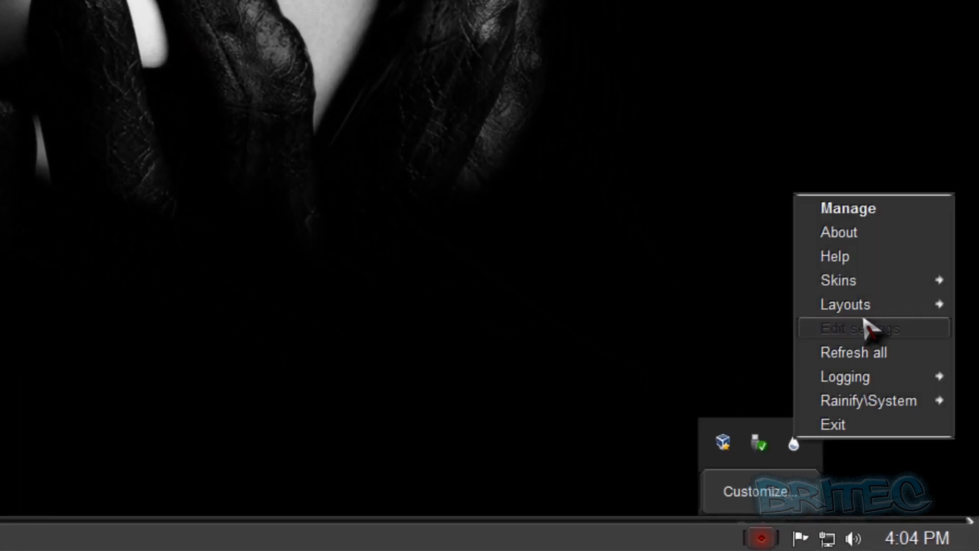
mouse_move(874, 284)
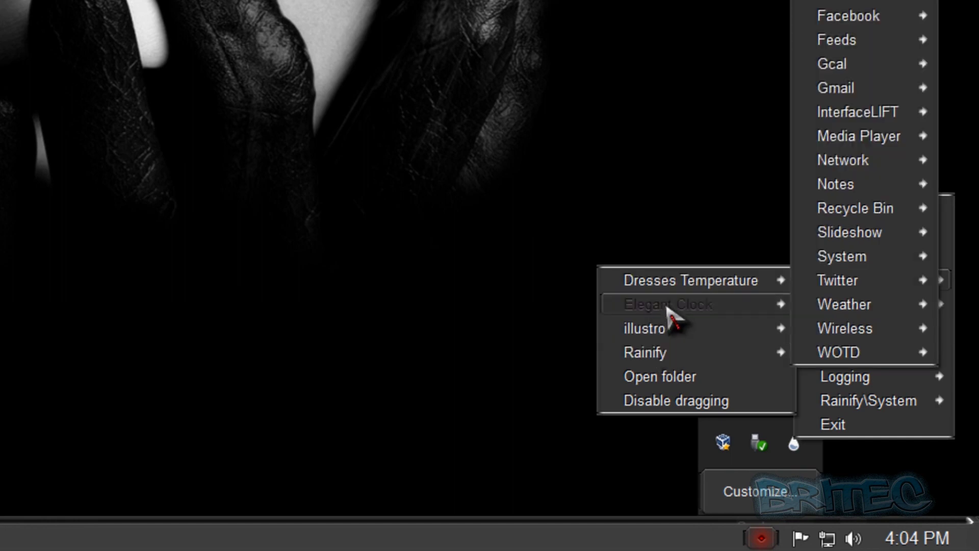
mouse_move(665, 312)
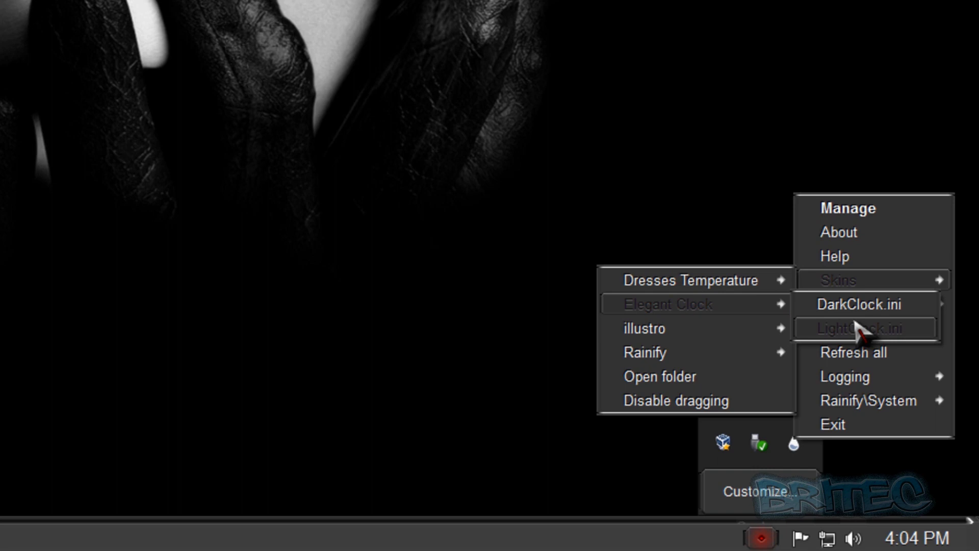
left_click(858, 329)
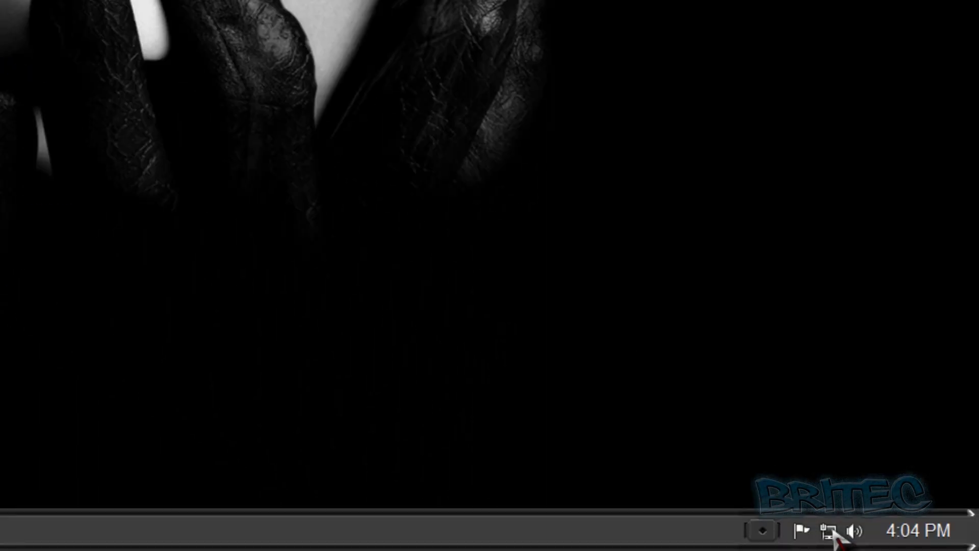
Load Rainmeter's illustro Google.ini skin and place it directly below the uptime and CPU skin, checking its search field.
left_click(772, 530)
right_click(793, 441)
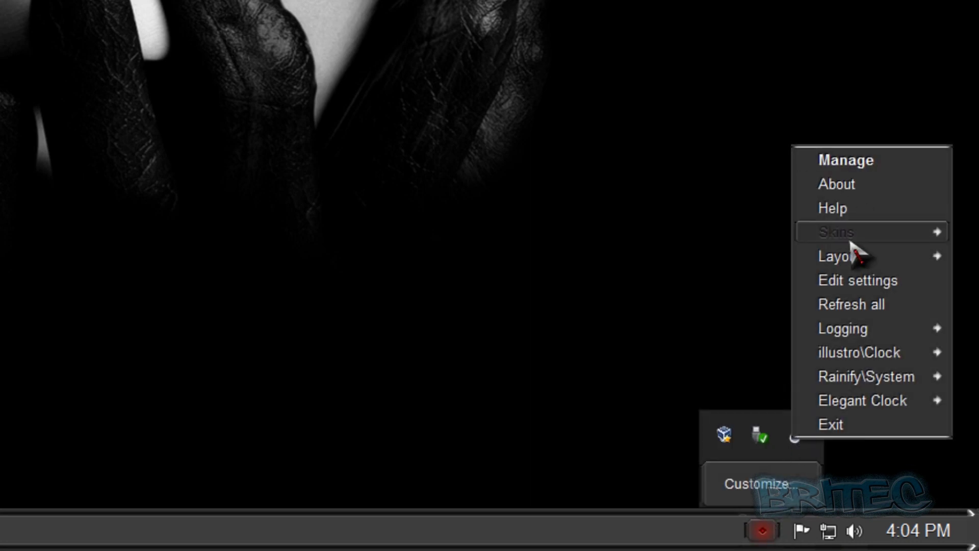
mouse_move(850, 235)
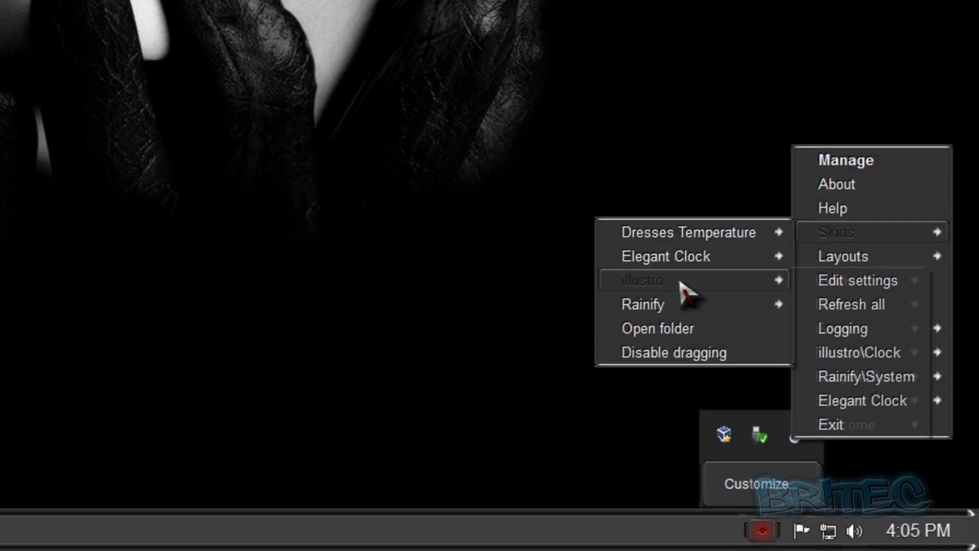
mouse_move(681, 282)
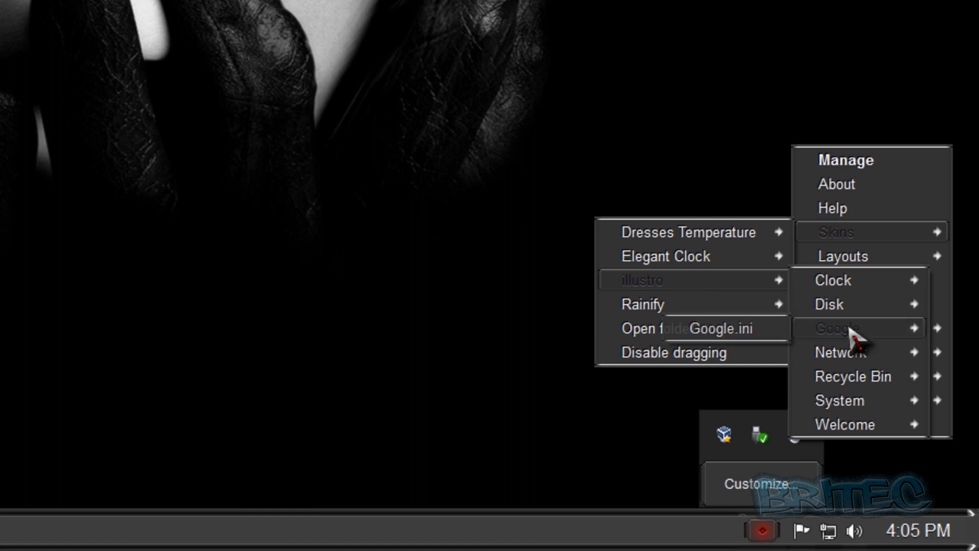
left_click(759, 330)
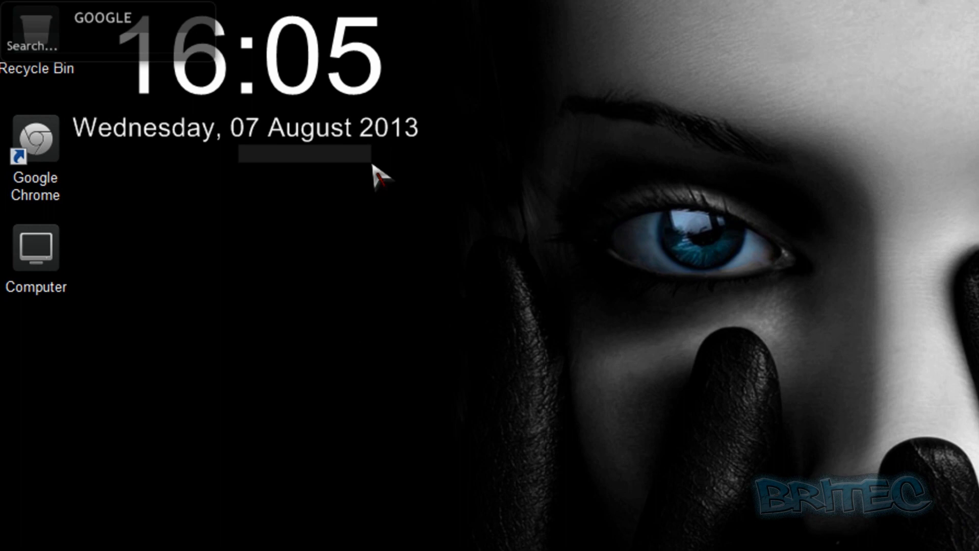
left_click_drag(104, 23, 927, 81)
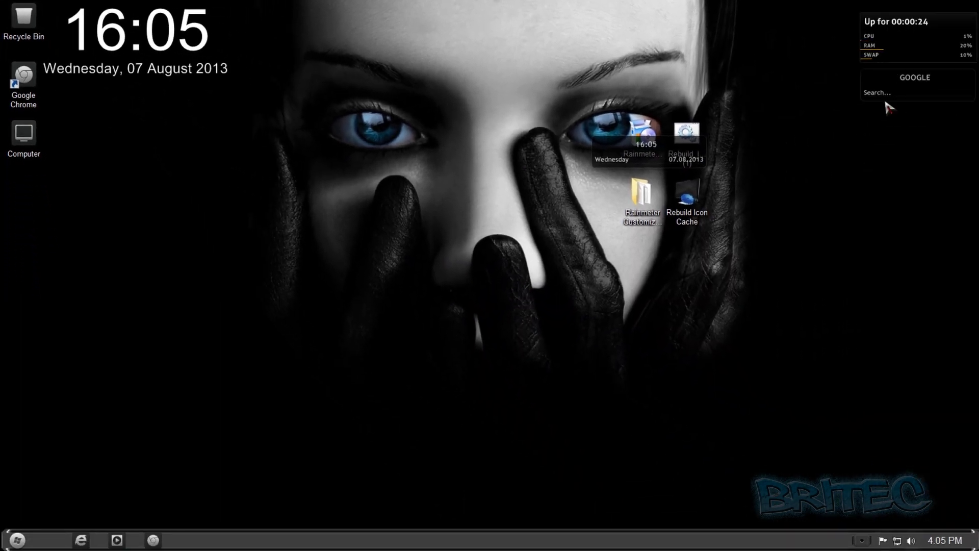
left_click(890, 97)
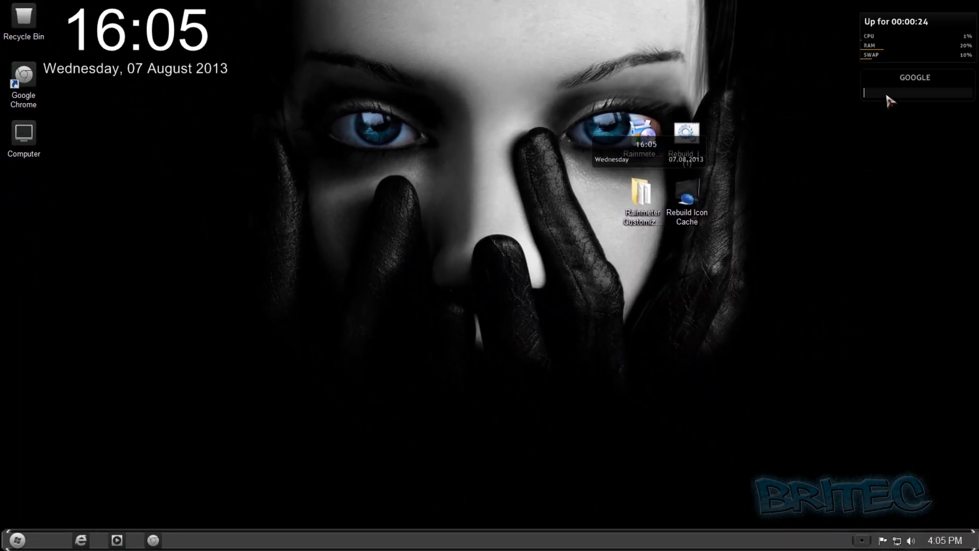
left_click(883, 190)
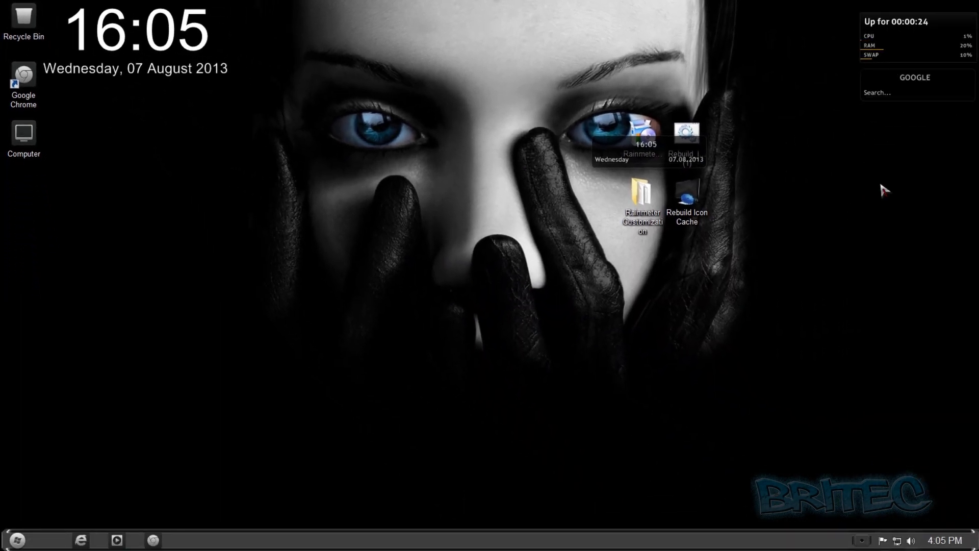
Load Rainmeter's illustro Network skin and place it directly below the Google search skin.
left_click(861, 541)
right_click(878, 491)
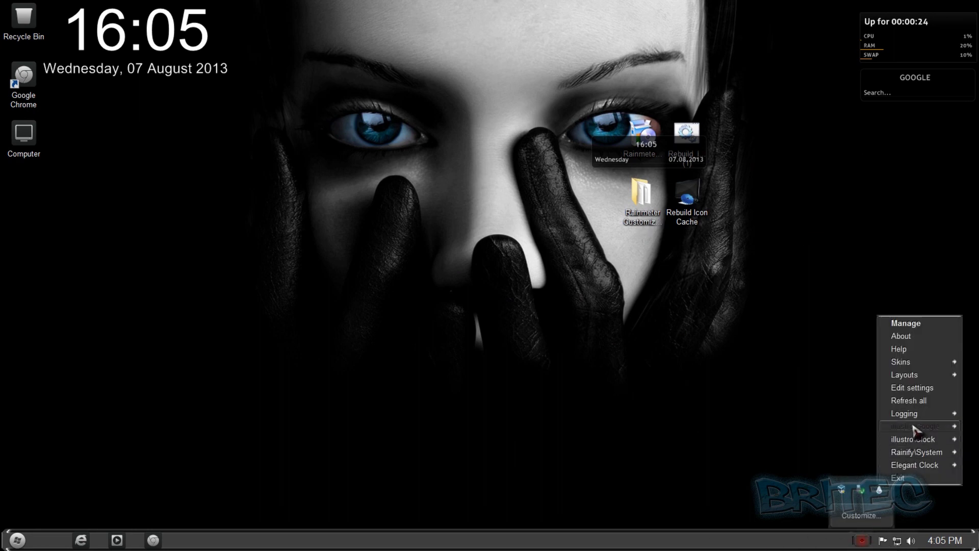
mouse_move(926, 363)
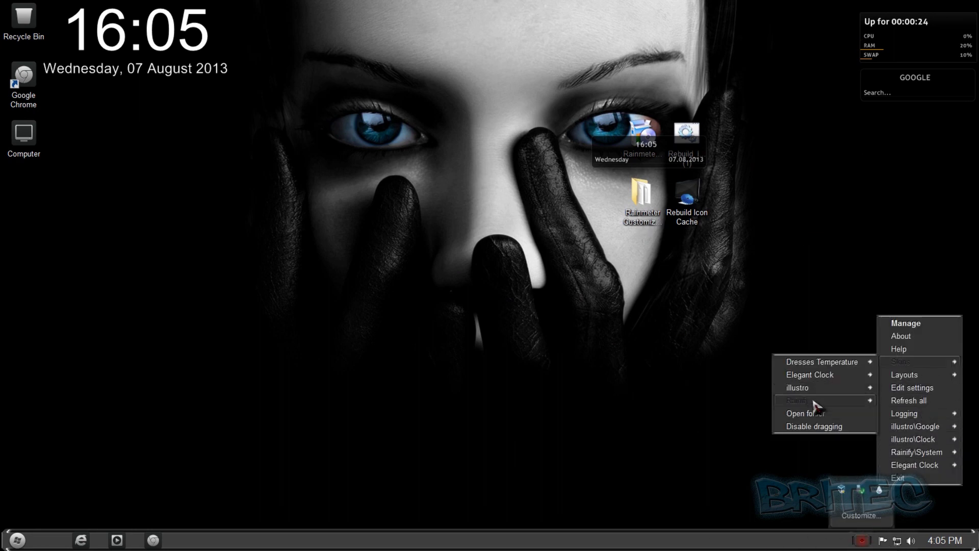
mouse_move(817, 379)
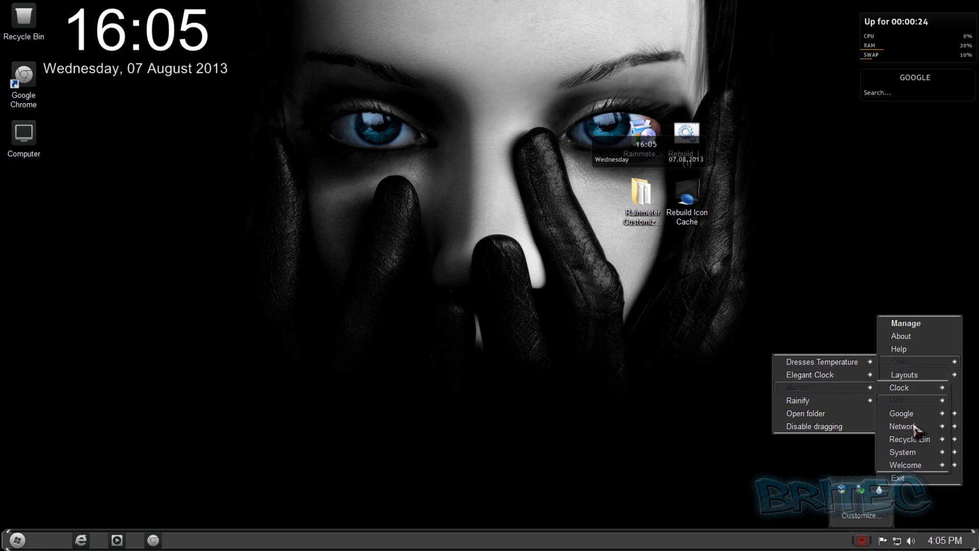
mouse_move(915, 428)
left_click(838, 426)
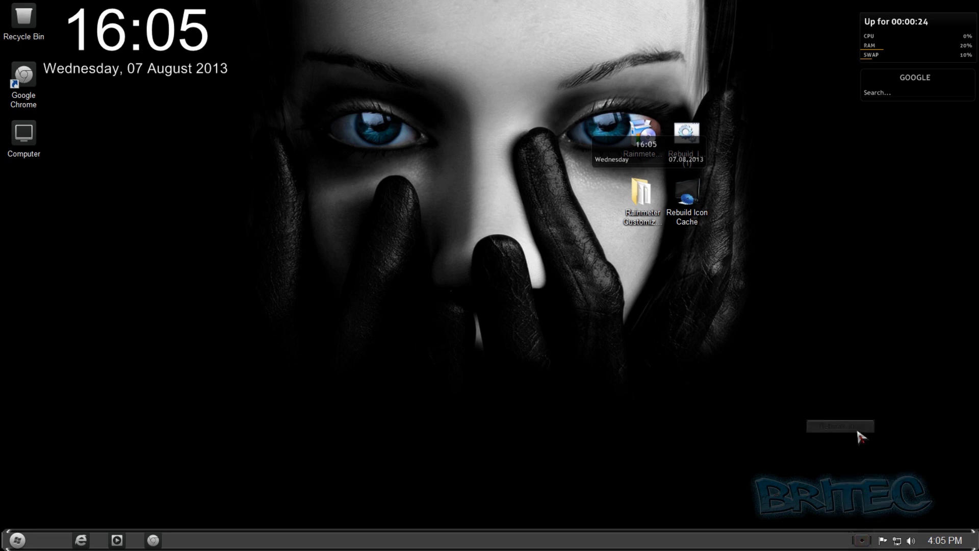
left_click_drag(100, 43, 942, 126)
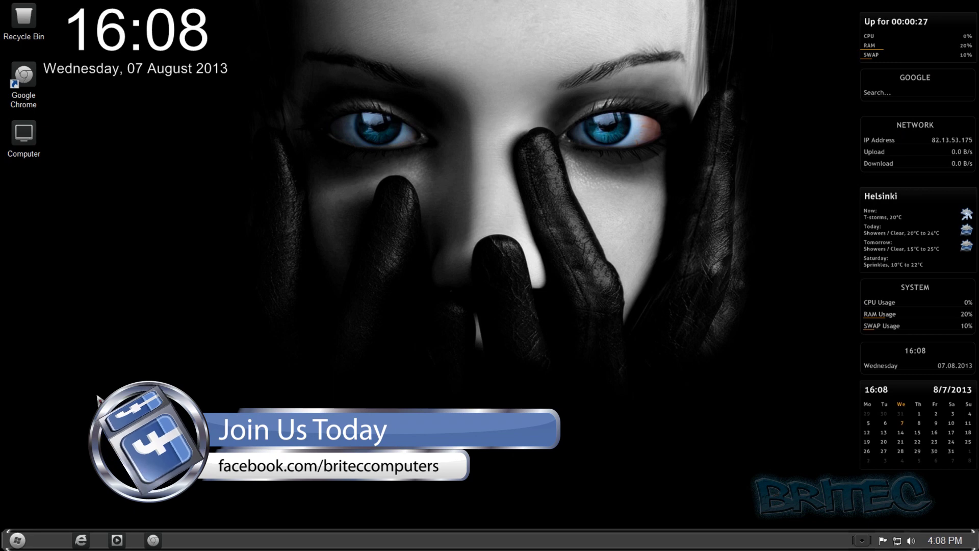
key("F10")
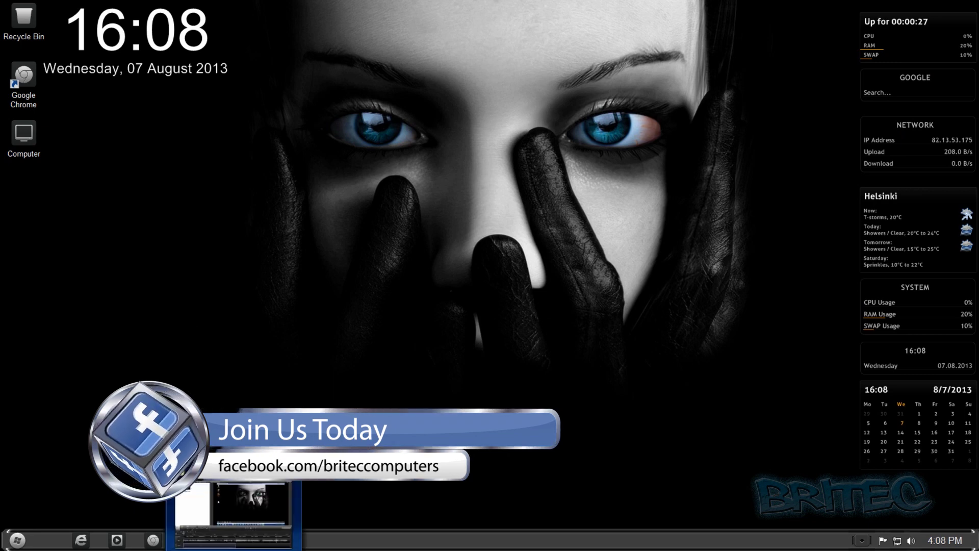